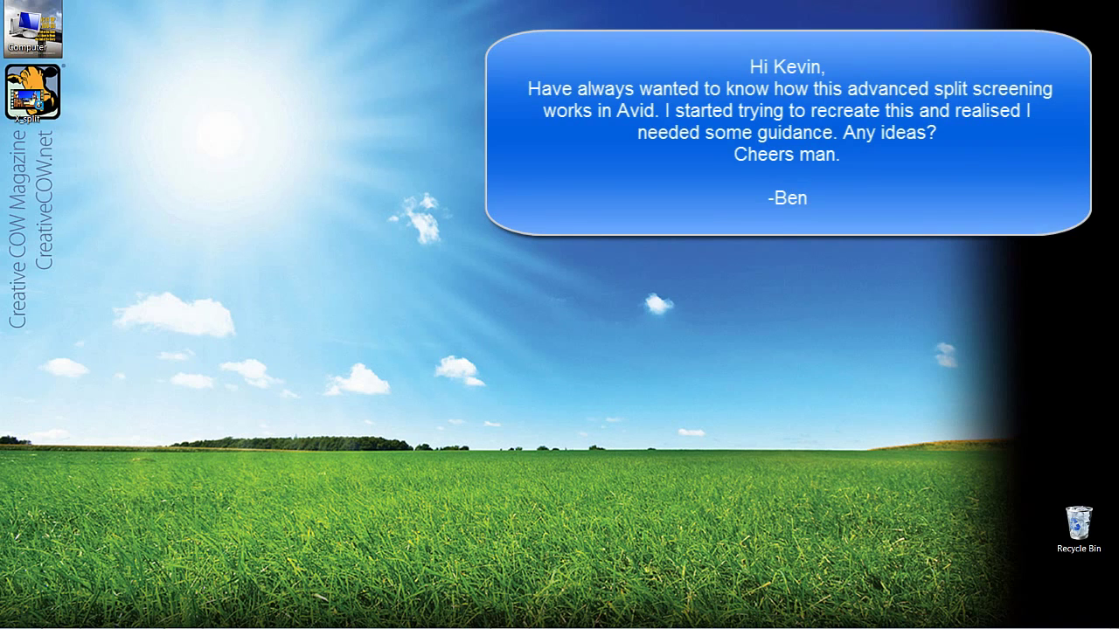
Play the X_split reference video from the desktop, examine its split-screen layout, and close the player
{"action": "double_click", "coordinate": [33, 94]}
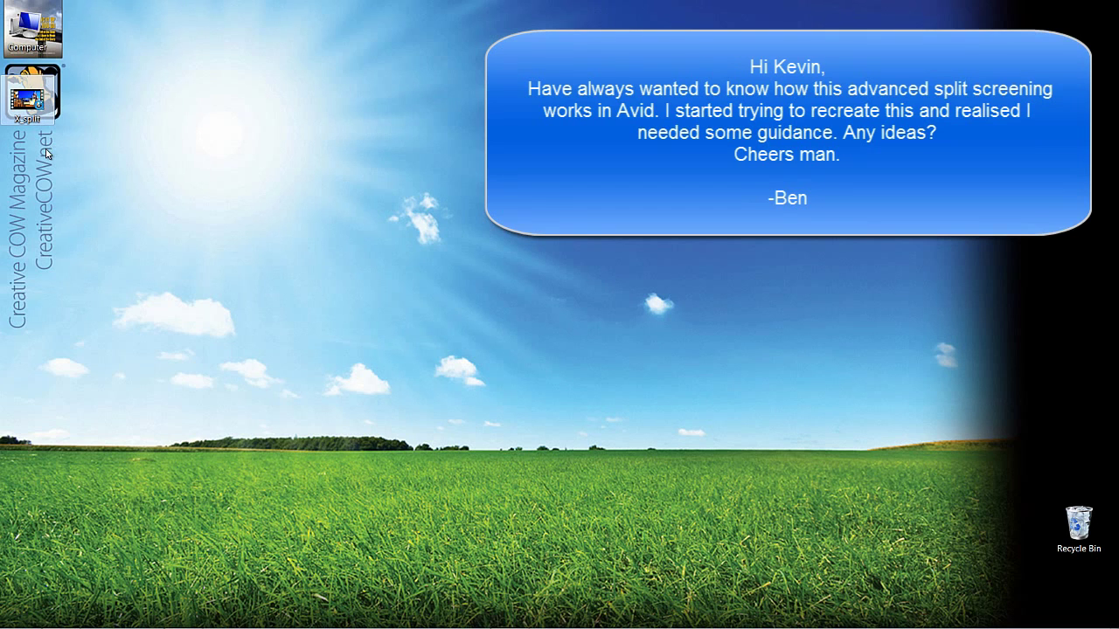
{"action": "mouse_move", "coordinate": [279, 376]}
{"action": "left_mouse_down"}
{"action": "mouse_move", "coordinate": [260, 377]}
{"action": "mouse_move", "coordinate": [280, 370]}
{"action": "left_mouse_up"}
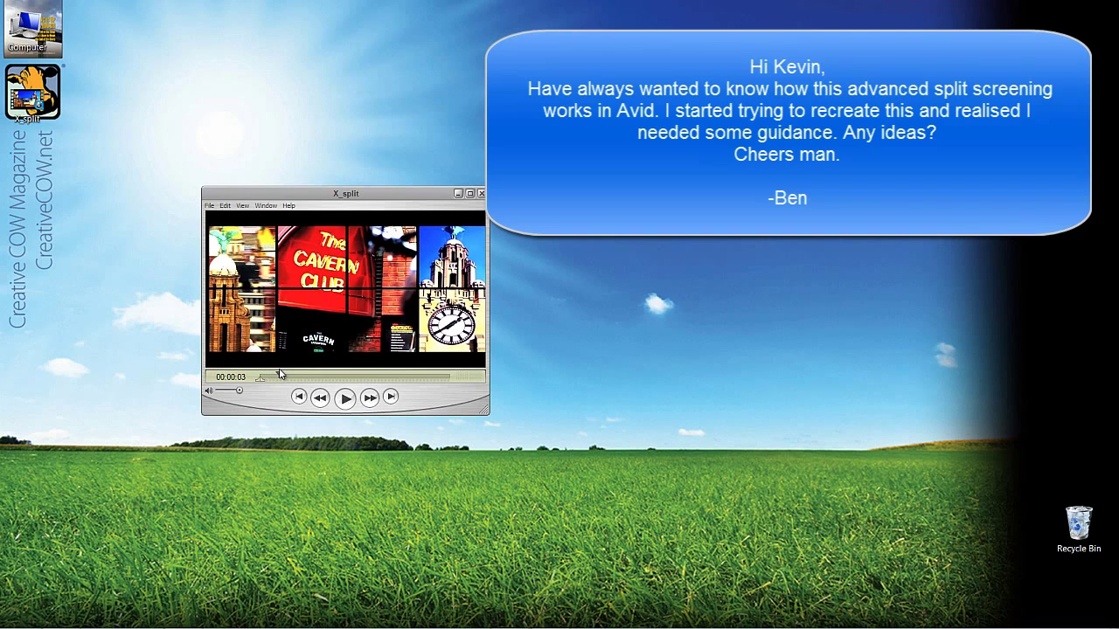
{"action": "left_click", "coordinate": [481, 193]}
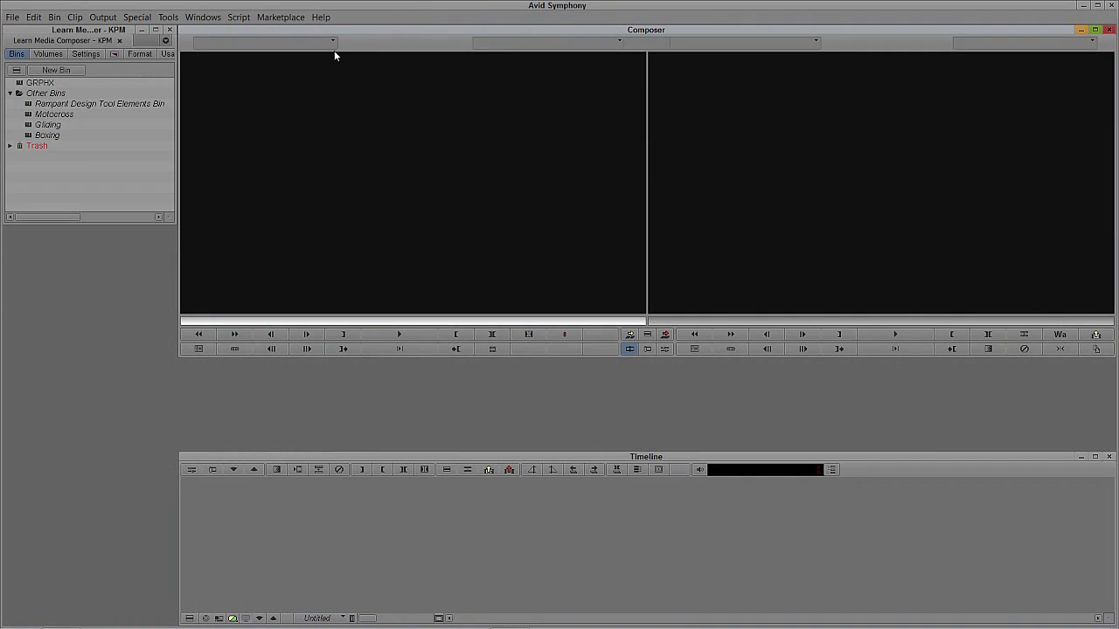
Delete everything in the GRPHX bin: the sequence, the effect clip and their associated media files in all resolutions
{"action": "left_click", "coordinate": [26, 82]}
{"action": "double_click", "coordinate": [26, 82]}
{"action": "key", "text": "ctrl+a"}
{"action": "key", "text": "Delete"}
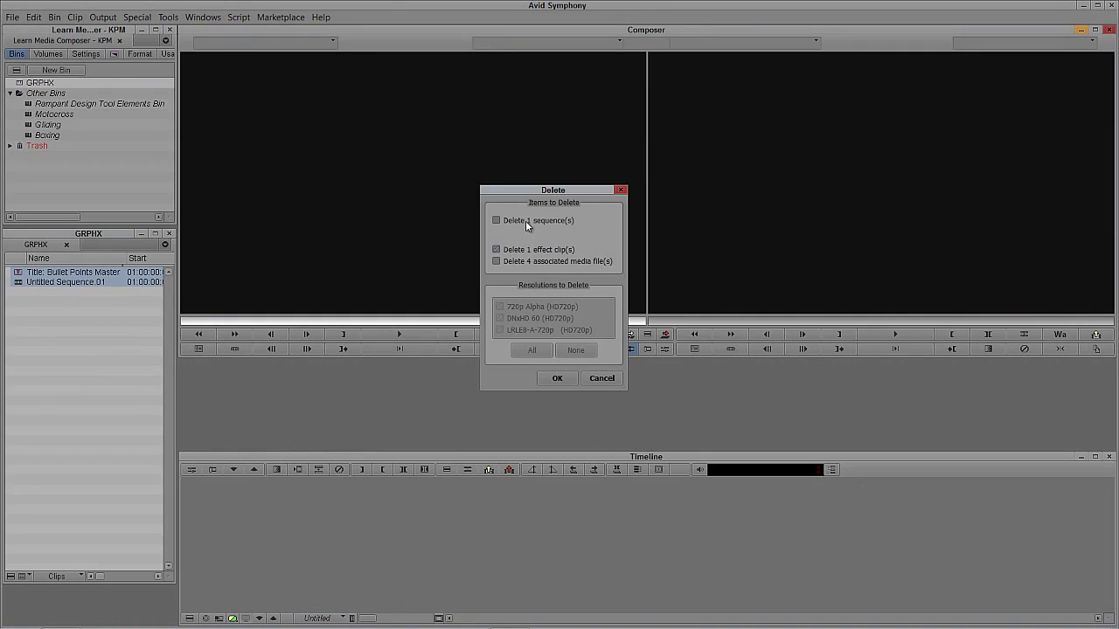
{"action": "left_click", "coordinate": [516, 263]}
{"action": "left_click", "coordinate": [532, 350]}
{"action": "left_click", "coordinate": [557, 378]}
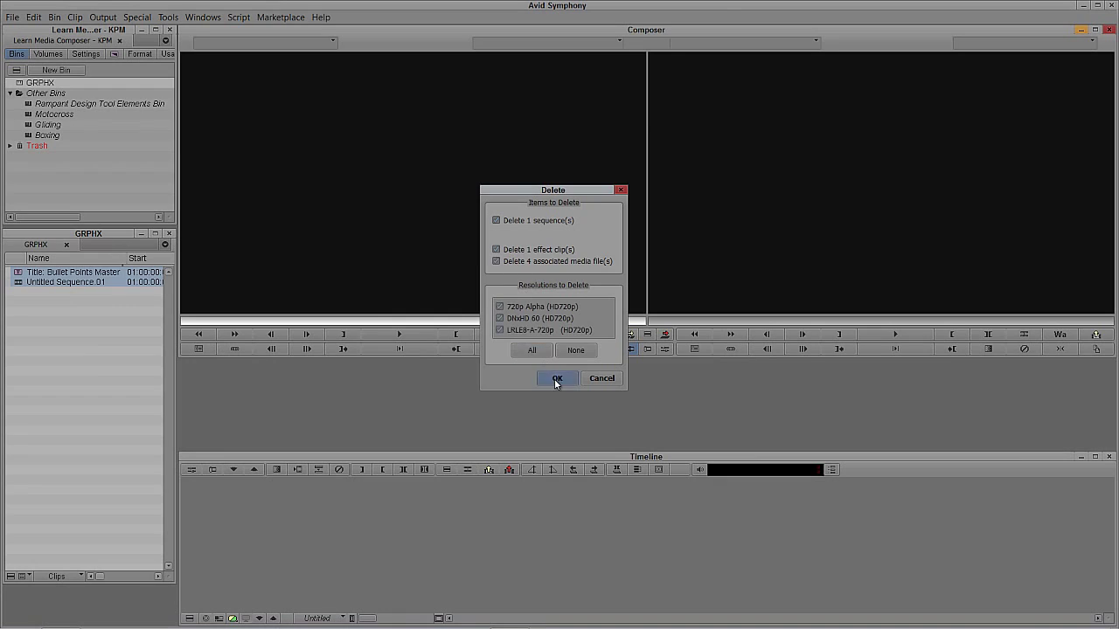
{"action": "left_click", "coordinate": [532, 338]}
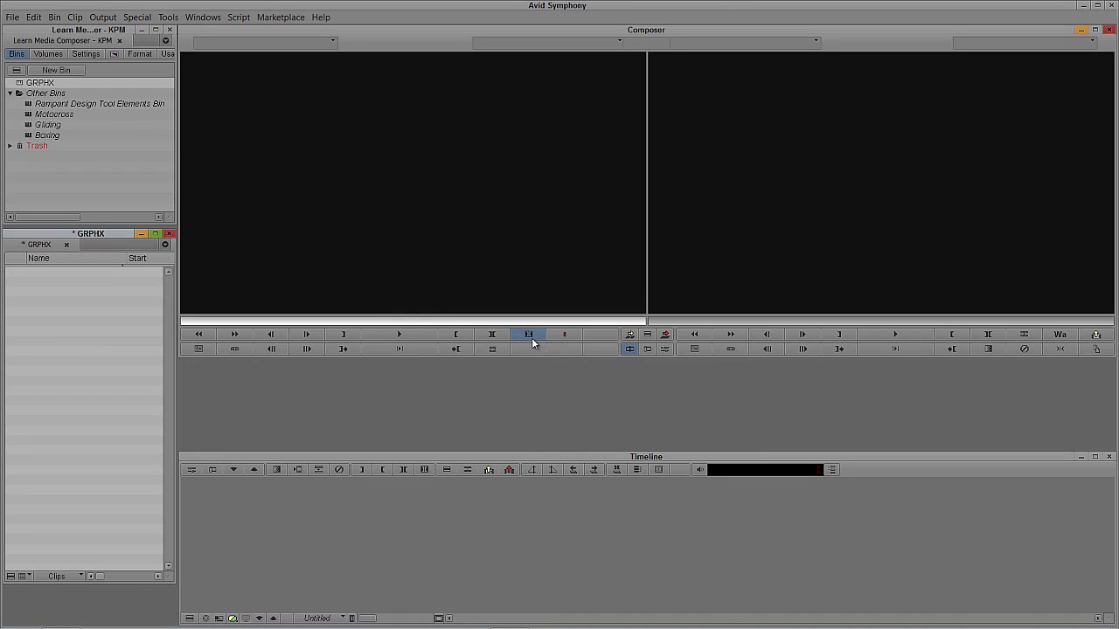
Close the emptied GRPHX bin and rename it as Sequences
{"action": "left_click", "coordinate": [169, 233]}
{"action": "left_click", "coordinate": [56, 83]}
{"action": "type", "text": "Sequences"}
{"action": "key", "text": "Return"}
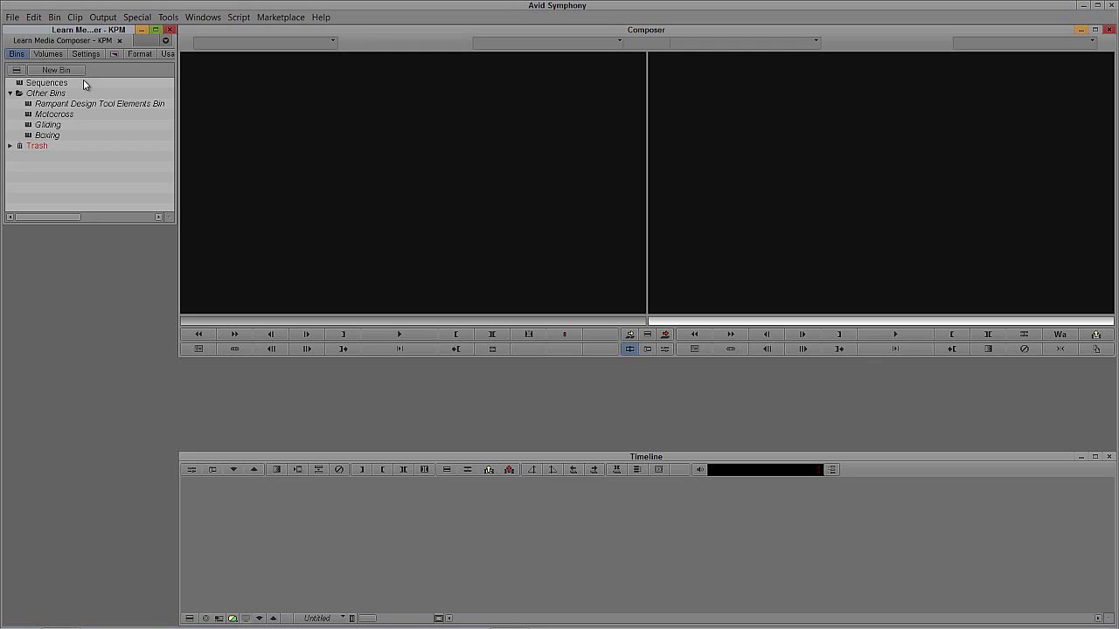
Open the Rampant Design Tool Elements Bin and examine the moving squares of Rampant_Style_Mattes_024.mov in the source monitor
{"action": "double_click", "coordinate": [26, 105]}
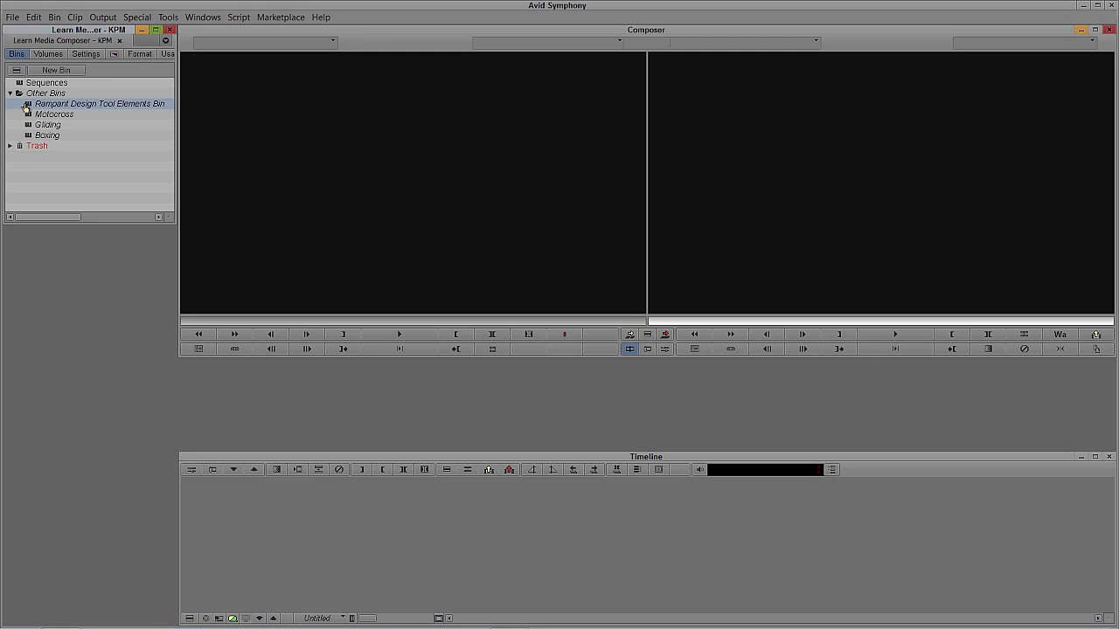
{"action": "left_click_drag", "start_coordinate": [329, 580], "coordinate": [178, 566]}
{"action": "double_click", "coordinate": [37, 384]}
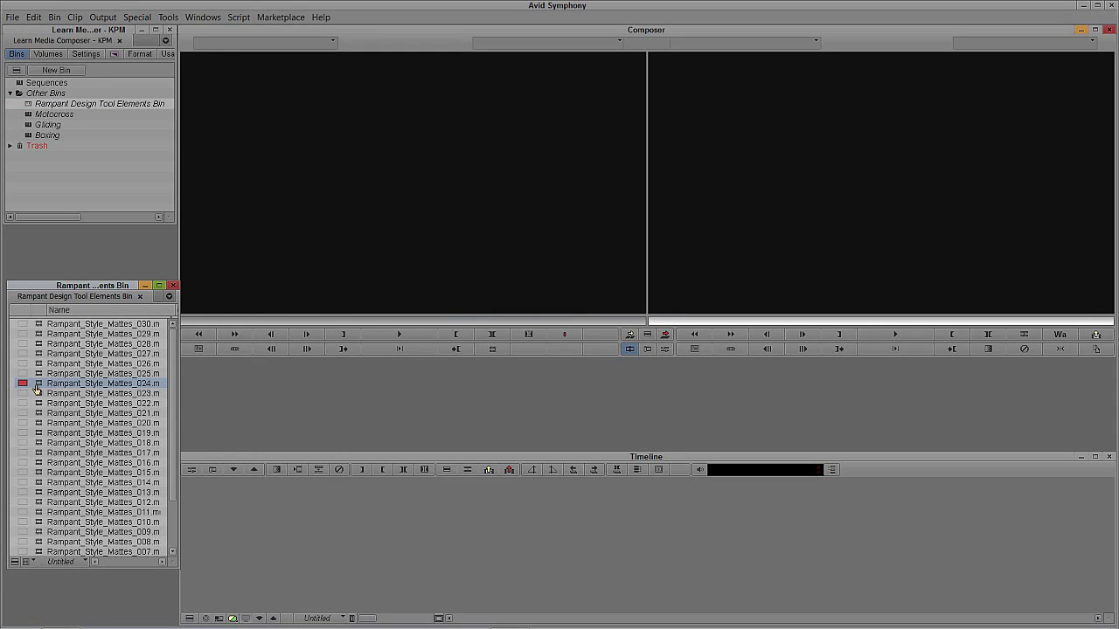
{"action": "left_click_drag", "start_coordinate": [205, 320], "coordinate": [424, 322]}
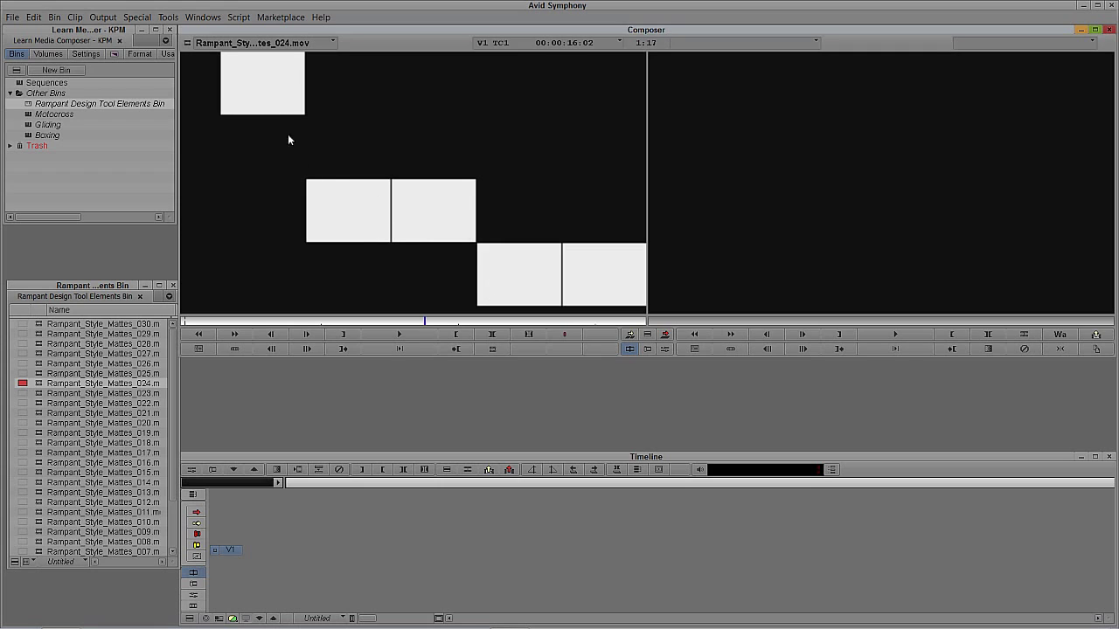
Load 000958_VTXHD.mov from the Motocross bin and mark a five-second range around the bike jump
{"action": "left_click", "coordinate": [27, 134]}
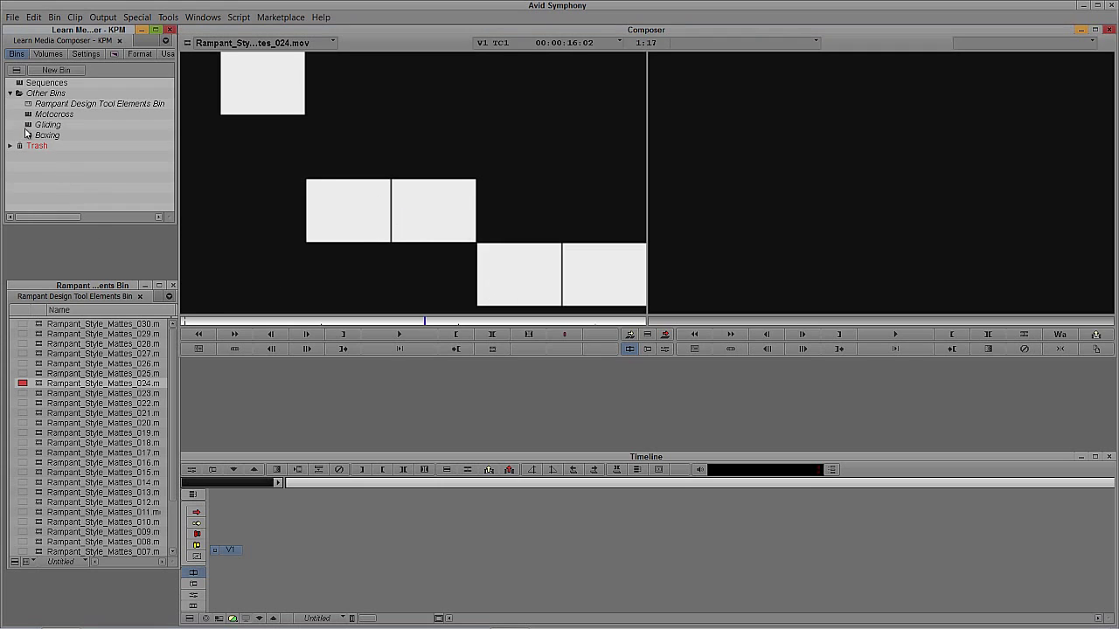
{"action": "double_click", "coordinate": [28, 115]}
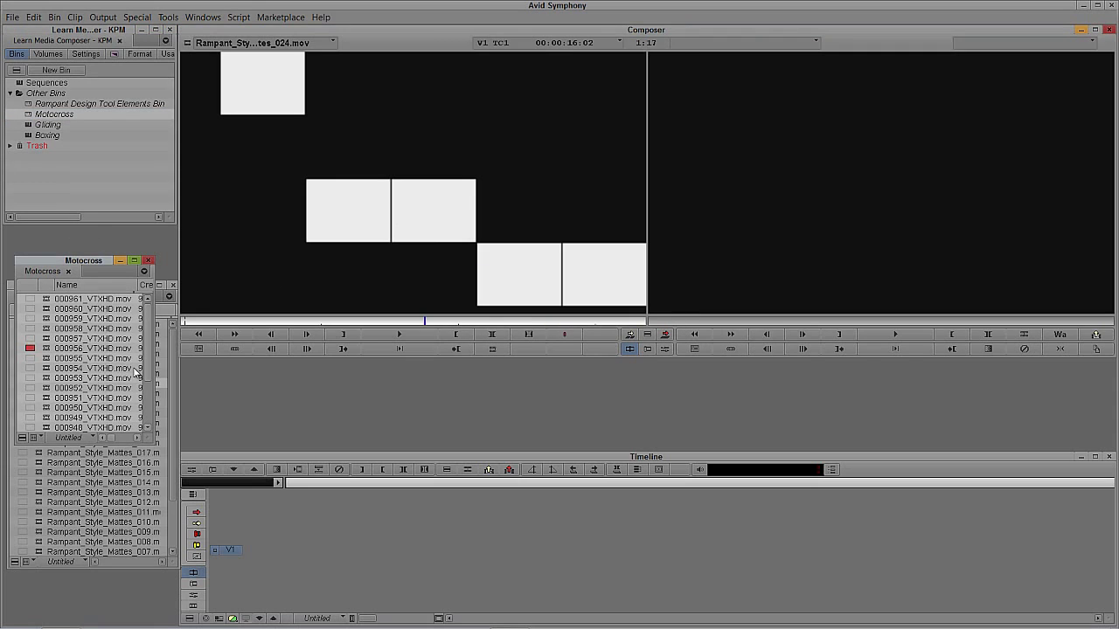
{"action": "double_click", "coordinate": [44, 329]}
{"action": "left_click", "coordinate": [353, 322]}
{"action": "left_click_drag", "start_coordinate": [352, 320], "coordinate": [331, 322]}
{"action": "type", "text": "i+500"}
{"action": "key", "text": "Return"}
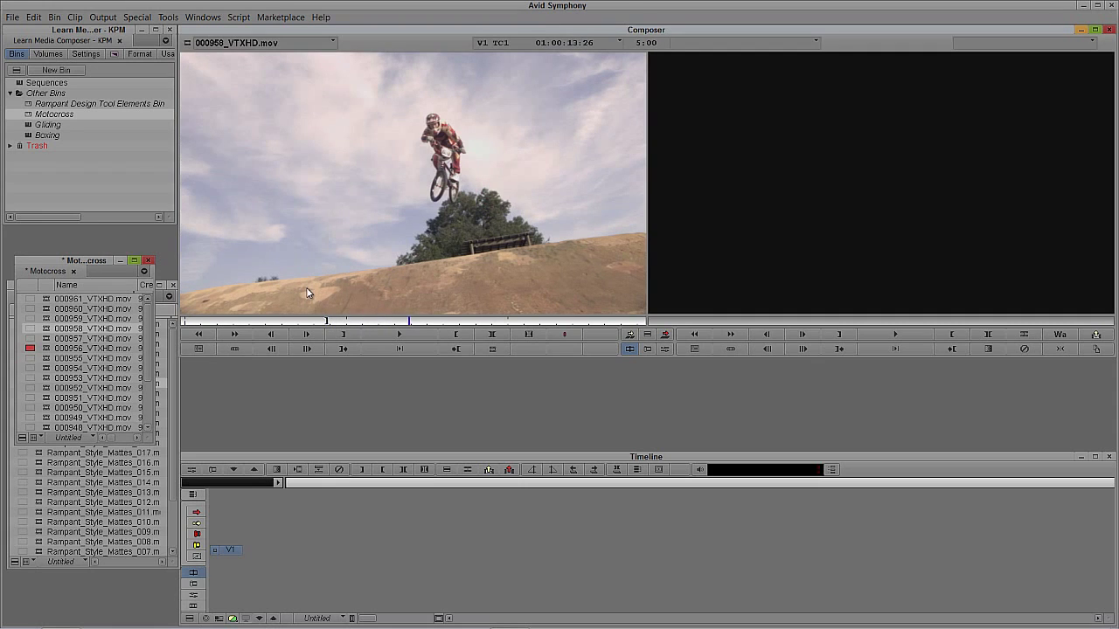
{"action": "key", "text": "o"}
Edit the marked part of 000958_VTXHD.mov into a new sequence on V1, stored in the Sequences bin
{"action": "key", "text": "F7"}
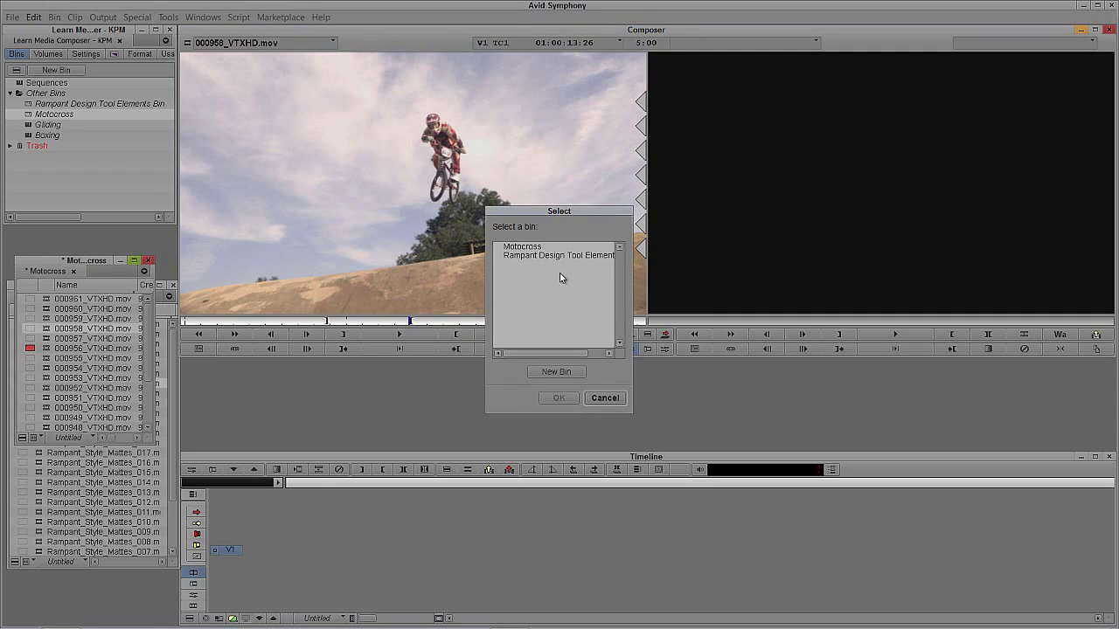
{"action": "left_click", "coordinate": [605, 398]}
{"action": "double_click", "coordinate": [46, 82]}
{"action": "left_click", "coordinate": [385, 258]}
{"action": "key", "text": "v"}
{"action": "left_click", "coordinate": [541, 268]}
{"action": "left_click", "coordinate": [559, 398]}
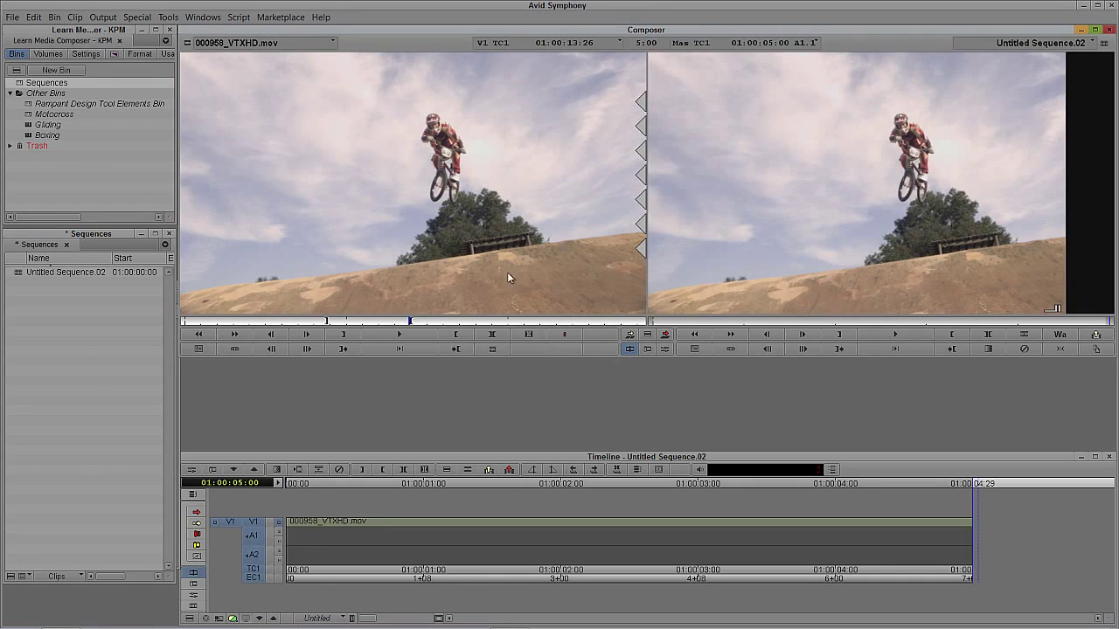
Combine the Sequences bin with the Motocross bin as tabs of one window
{"action": "left_click", "coordinate": [140, 235]}
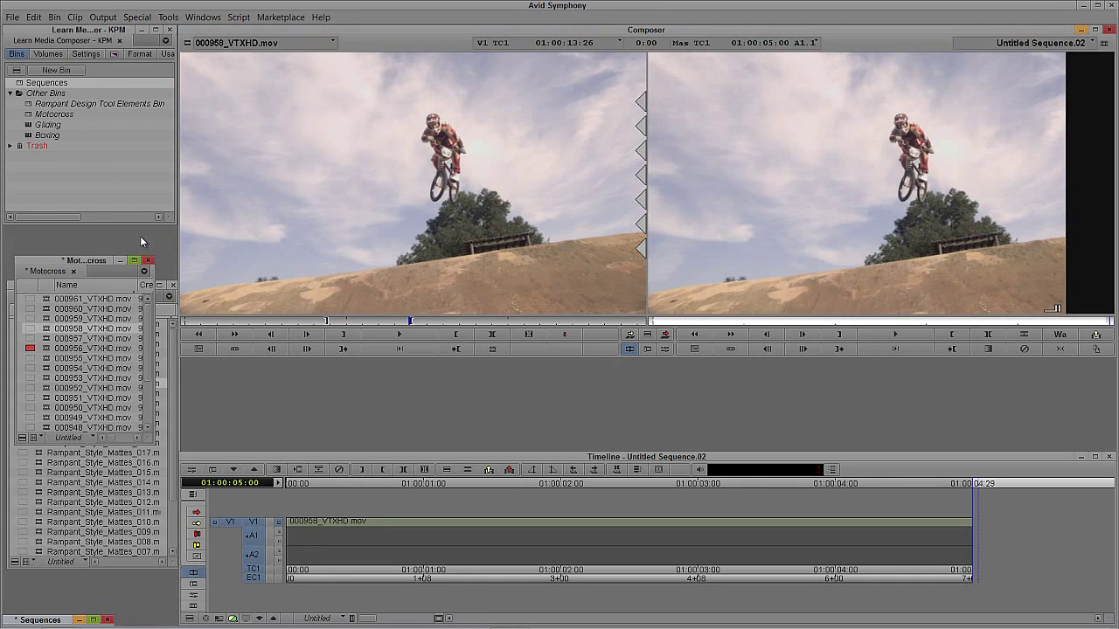
{"action": "left_click", "coordinate": [94, 621]}
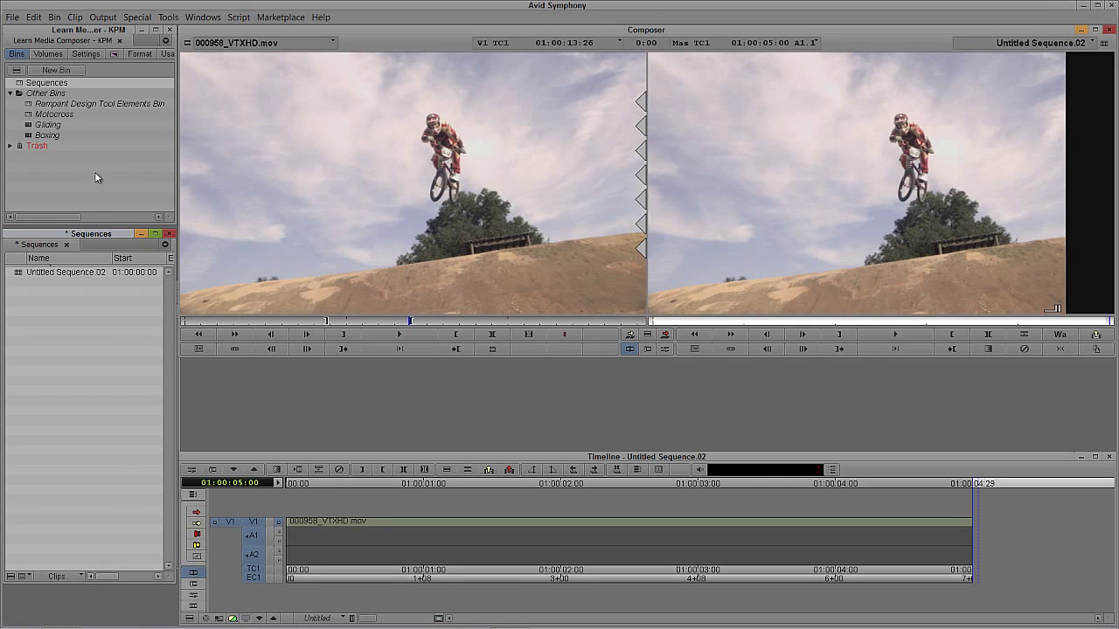
{"action": "left_click_drag", "start_coordinate": [67, 236], "coordinate": [45, 273]}
{"action": "left_click", "coordinate": [45, 272]}
{"action": "left_click", "coordinate": [98, 271]}
{"action": "left_click", "coordinate": [51, 271]}
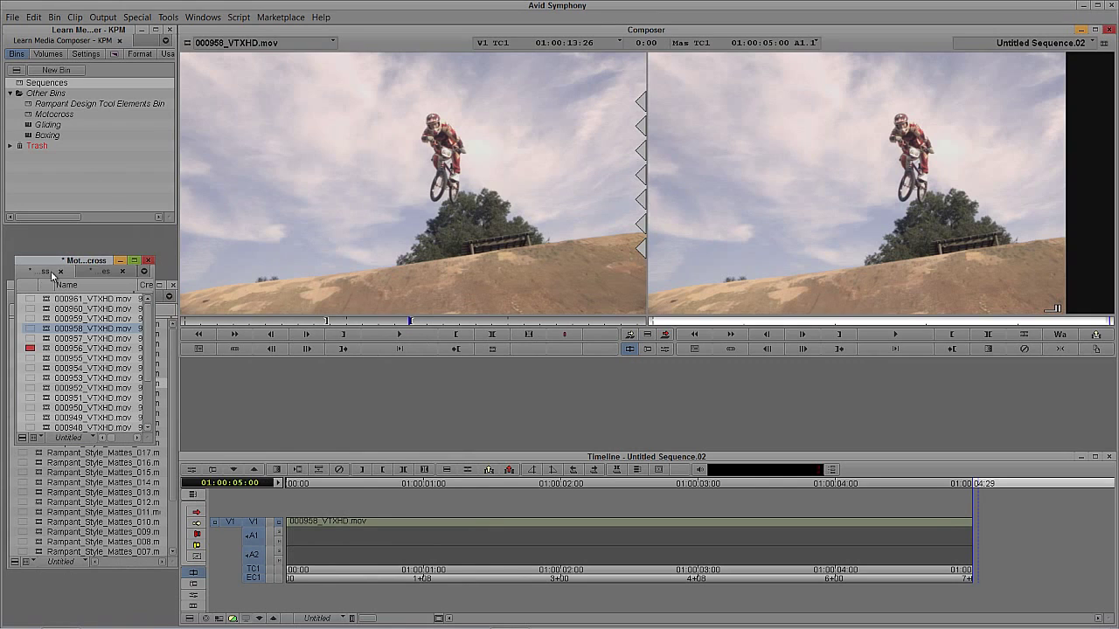
{"action": "left_click", "coordinate": [103, 273]}
Move the combined bin window up under the project's bin list and enlarge it with the Motocross clips shown
{"action": "left_click_drag", "start_coordinate": [81, 264], "coordinate": [66, 187]}
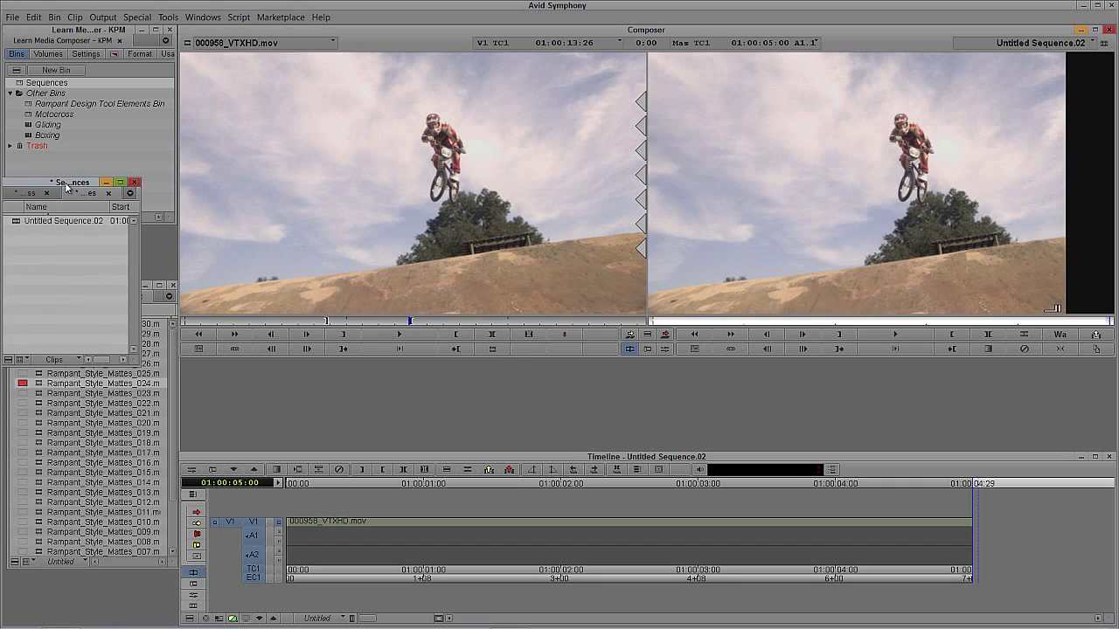
{"action": "left_click", "coordinate": [40, 194]}
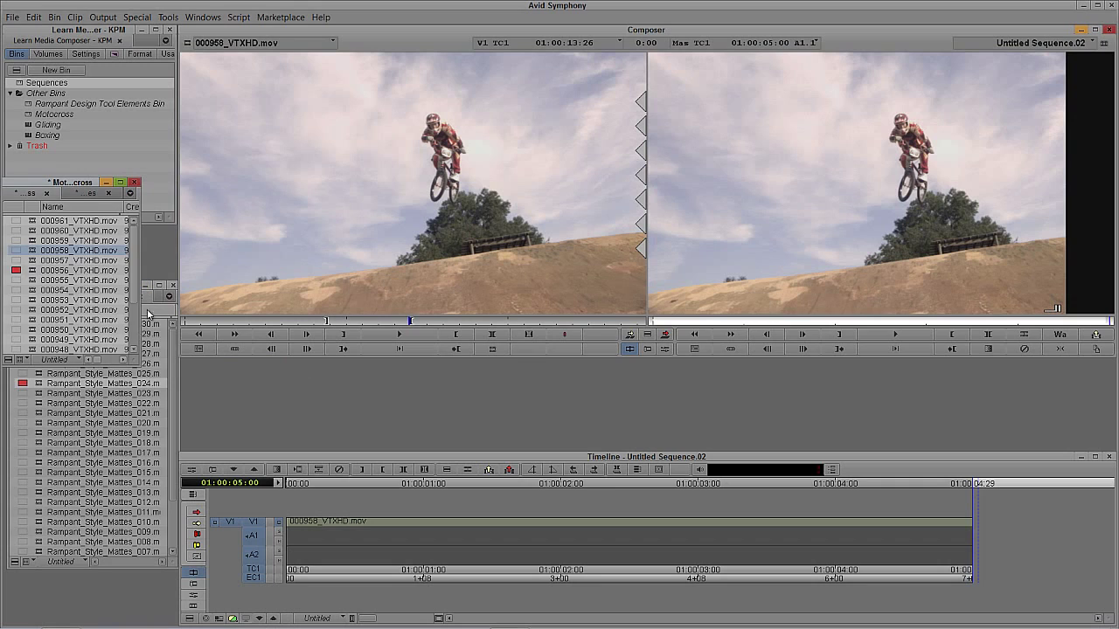
{"action": "left_click", "coordinate": [147, 365]}
{"action": "double_click", "coordinate": [33, 385]}
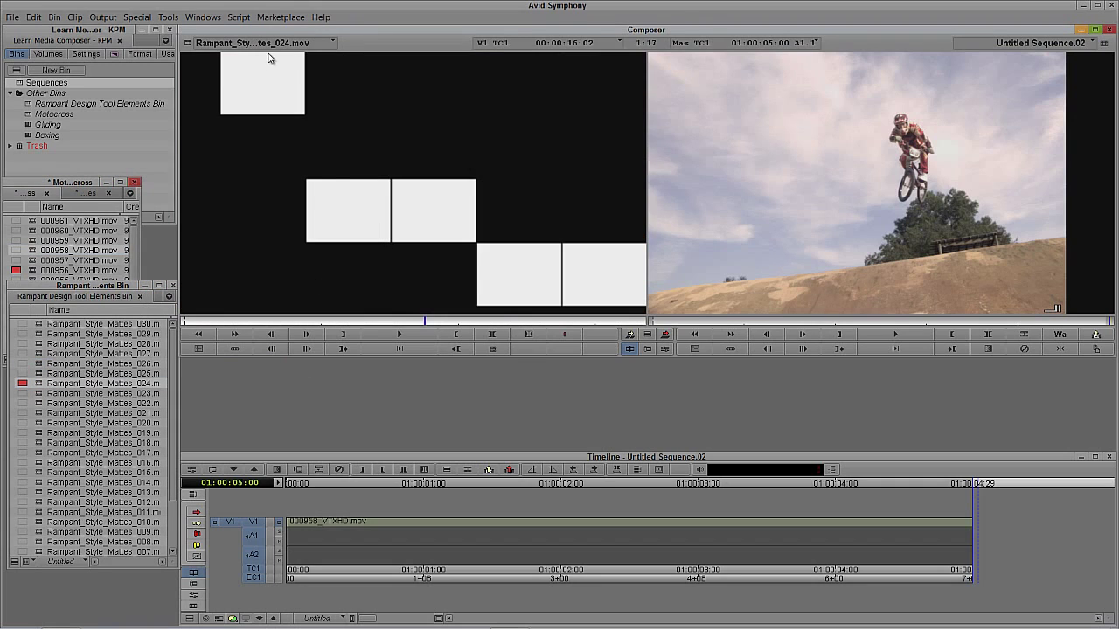
{"action": "left_click", "coordinate": [53, 189]}
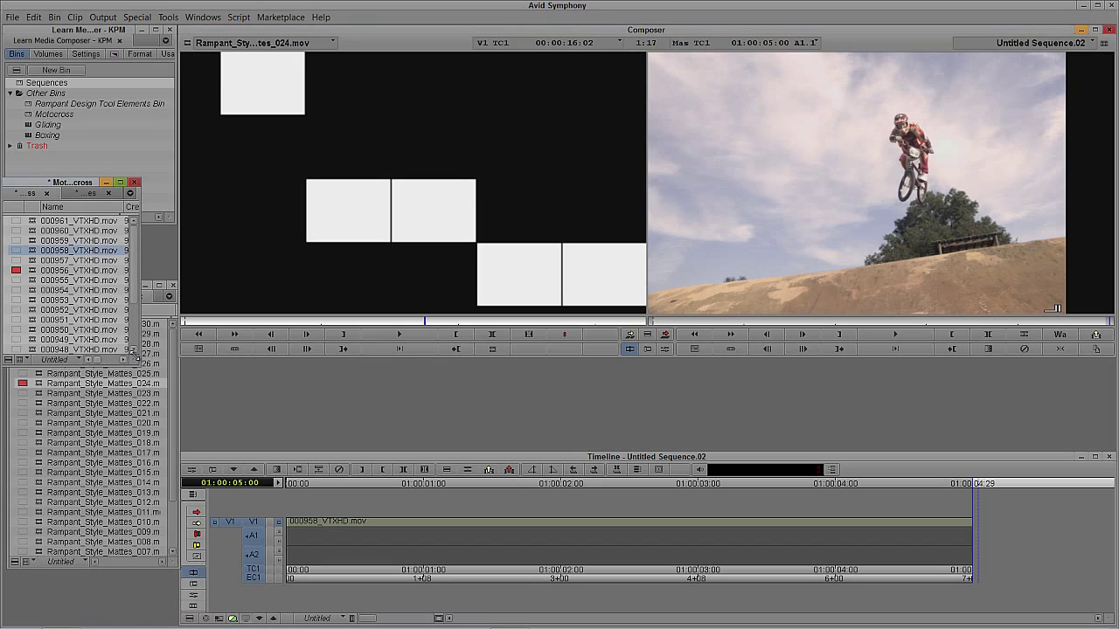
{"action": "left_click_drag", "start_coordinate": [133, 366], "coordinate": [173, 443]}
Load 000957_VTXHD.mov and mark a five-second range from 01:00:19:18 to 01:00:24:16
{"action": "left_click", "coordinate": [30, 261]}
{"action": "left_click_drag", "start_coordinate": [30, 266], "coordinate": [445, 291]}
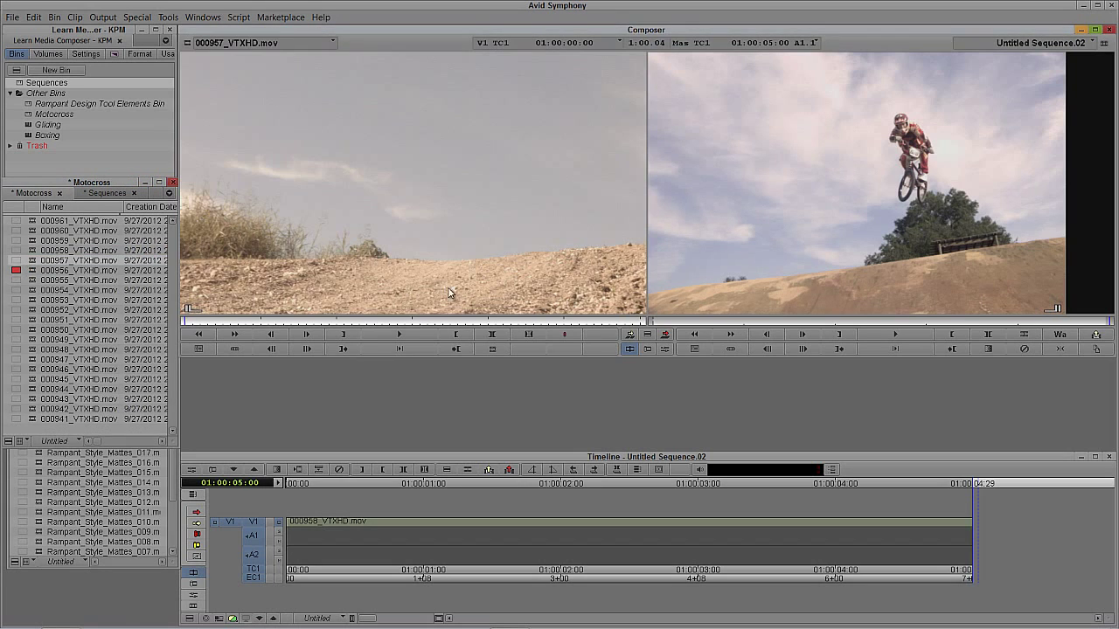
{"action": "mouse_move", "coordinate": [347, 324]}
{"action": "left_mouse_down"}
{"action": "mouse_move", "coordinate": [369, 320]}
{"action": "mouse_move", "coordinate": [332, 324]}
{"action": "left_mouse_up"}
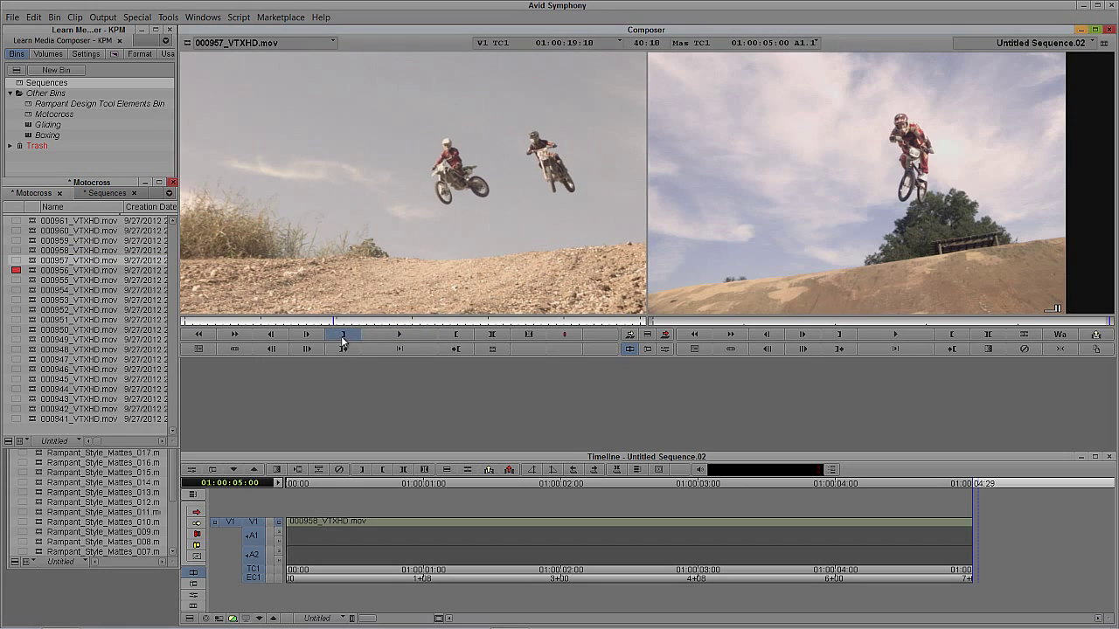
{"action": "key", "text": "Return"}
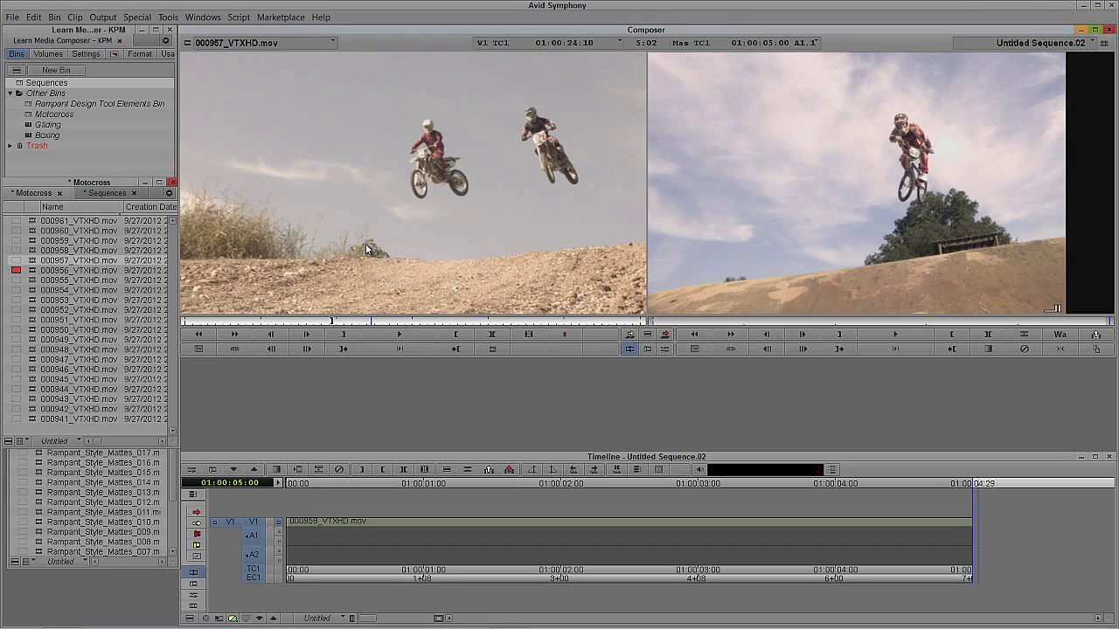
{"action": "key", "text": "Left"}
{"action": "key", "text": "Left"}
{"action": "key", "text": "Left"}
{"action": "key", "text": "o"}
Add video tracks V2 to V5 to the sequence and delete the audio tracks A1 and A2
{"action": "left_click", "coordinate": [707, 142]}
{"action": "left_click", "coordinate": [473, 147]}
{"action": "key", "text": "Right"}
{"action": "left_click_drag", "start_coordinate": [434, 135], "coordinate": [322, 552]}
{"action": "left_click", "coordinate": [511, 598]}
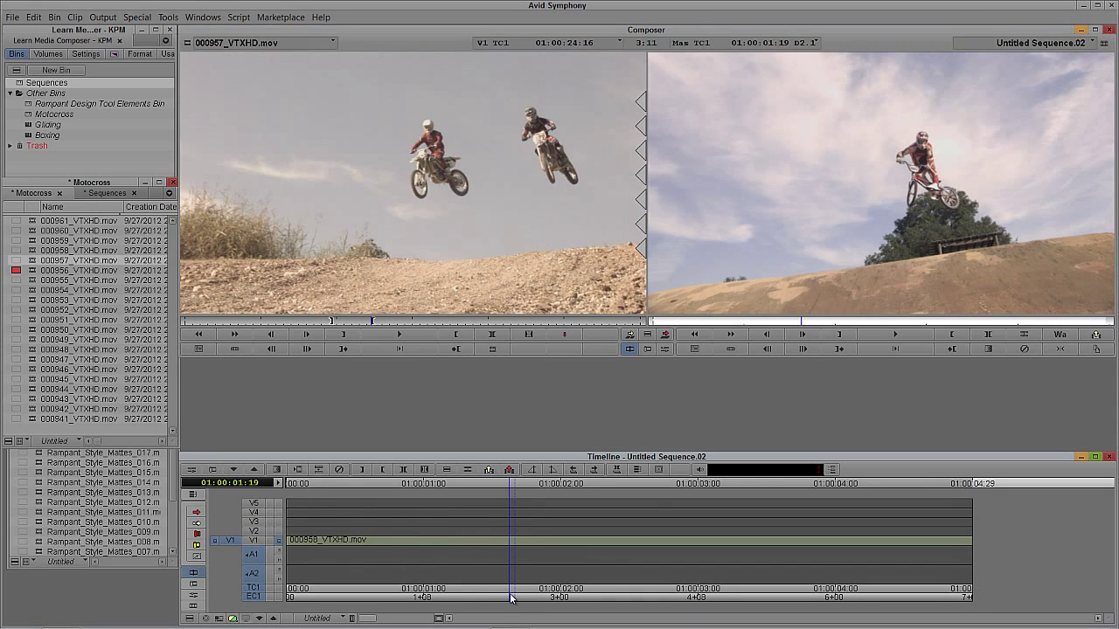
{"action": "key", "text": "Delete"}
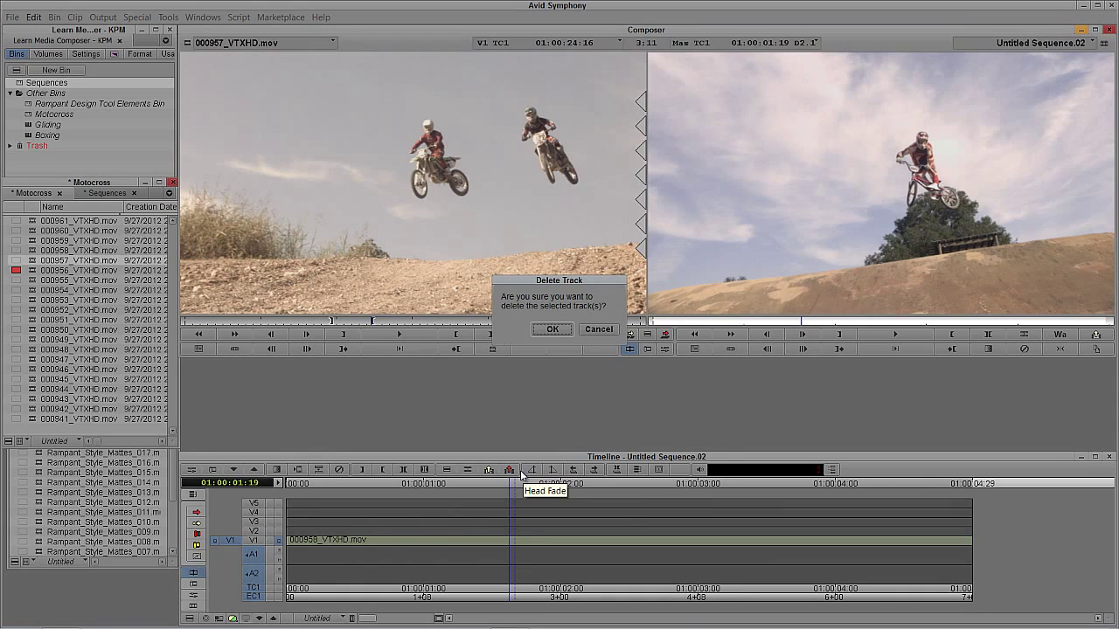
{"action": "left_click", "coordinate": [552, 329]}
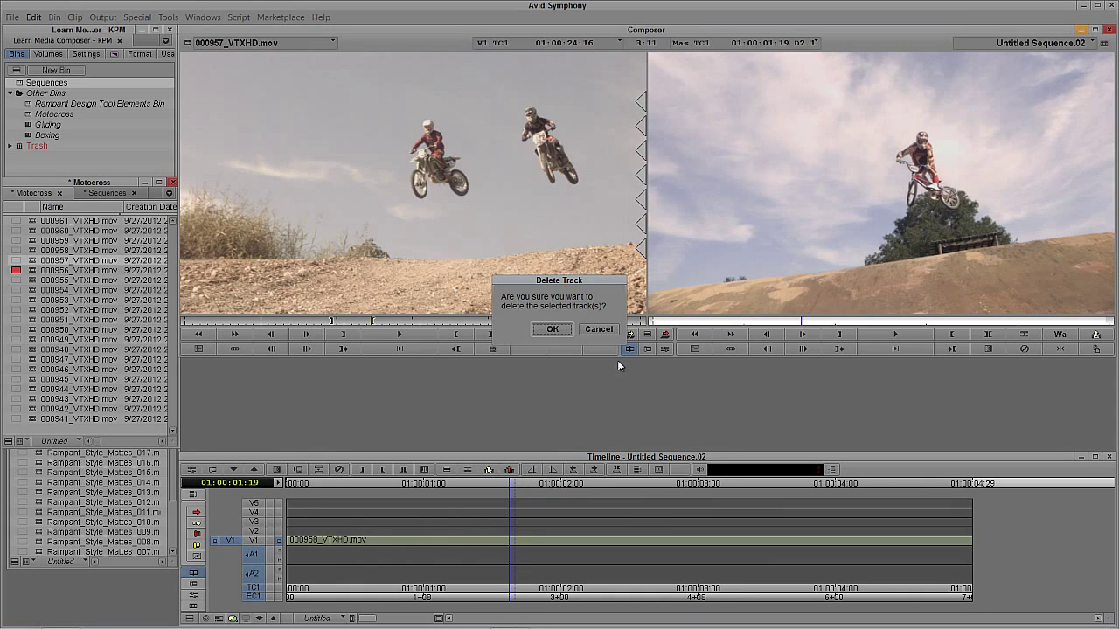
Patch the source video to V2 and overwrite the marked part of 000957_VTXHD.mov onto that track
{"action": "left_click", "coordinate": [257, 561]}
{"action": "left_click", "coordinate": [255, 550]}
{"action": "key", "text": "b"}
{"action": "left_click", "coordinate": [349, 561]}
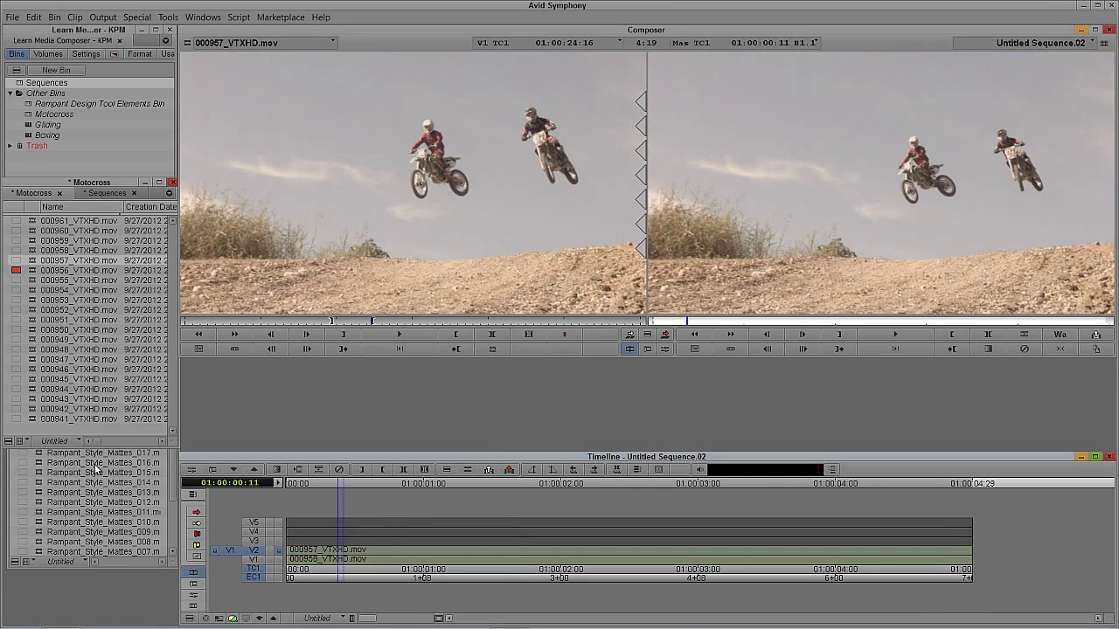
Mark an In point at 01:00:04:19 in 000952_VTXHD.mov and overwrite the clip onto V3 over the sequence's full length
{"action": "double_click", "coordinate": [32, 309]}
{"action": "left_click_drag", "start_coordinate": [346, 322], "coordinate": [269, 336]}
{"action": "left_click", "coordinate": [684, 262]}
{"action": "left_click", "coordinate": [361, 547]}
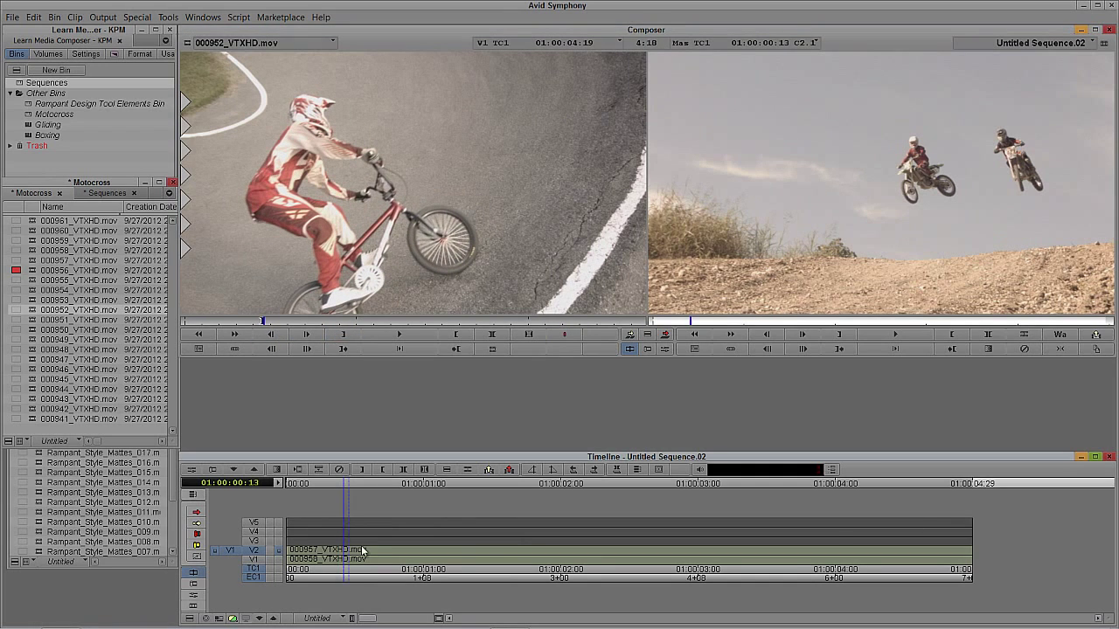
{"action": "left_click", "coordinate": [258, 541]}
{"action": "left_click", "coordinate": [258, 550]}
{"action": "left_click", "coordinate": [390, 558]}
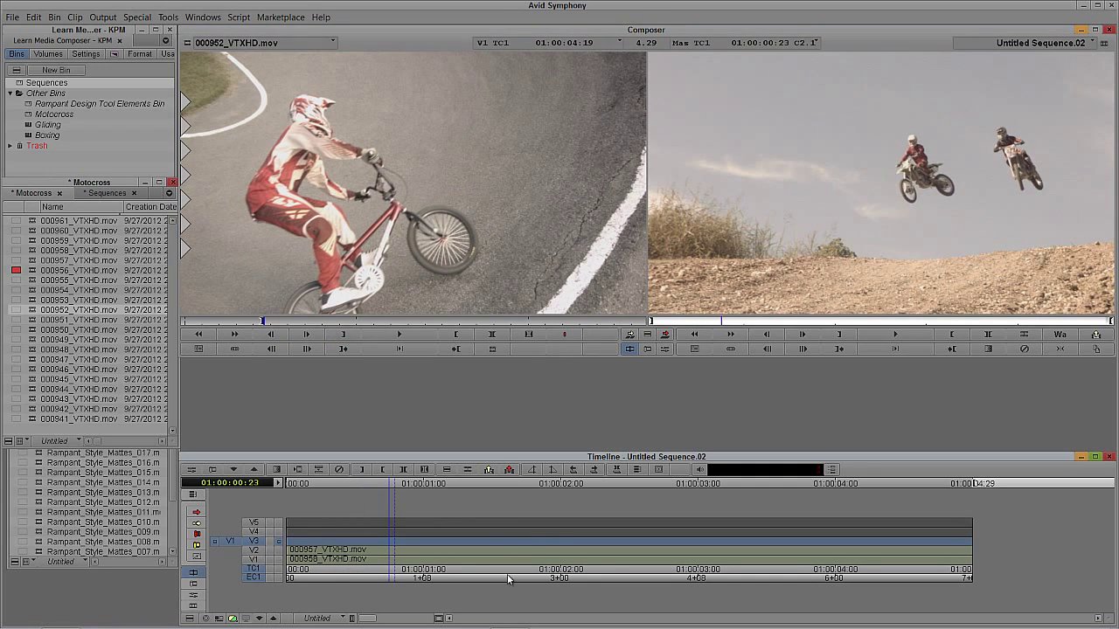
{"action": "key", "text": "b"}
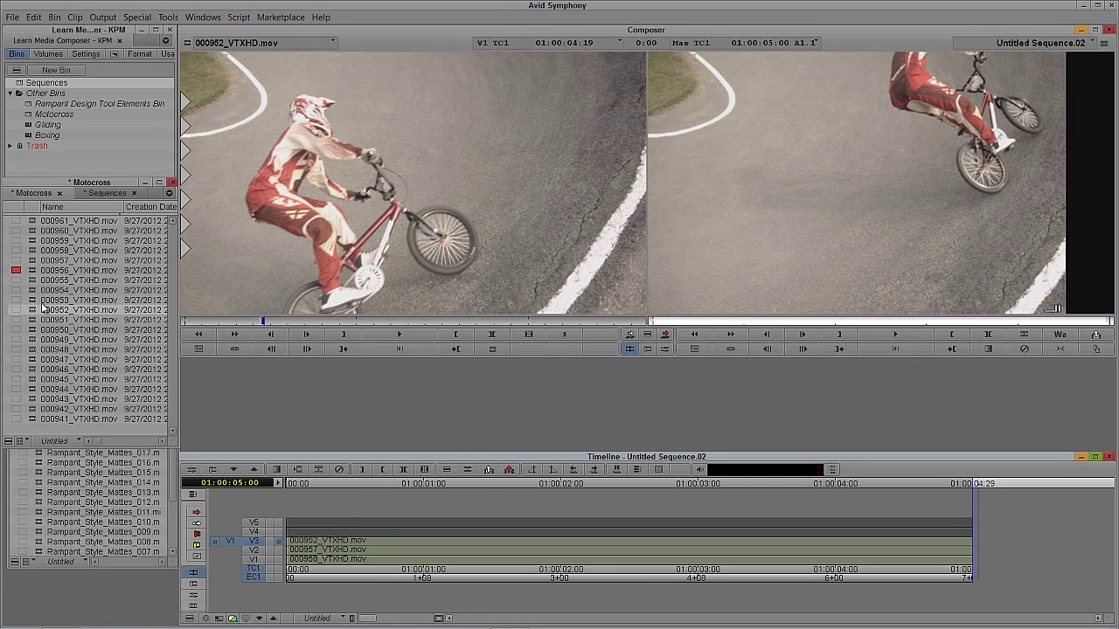
Mark an In point at 01:00:13:15 in 000950_VTXHD.mov and overwrite the clip onto V4 over the sequence's full length
{"action": "double_click", "coordinate": [31, 330]}
{"action": "left_click_drag", "start_coordinate": [296, 325], "coordinate": [311, 325]}
{"action": "left_click", "coordinate": [484, 526]}
{"action": "left_click", "coordinate": [267, 542]}
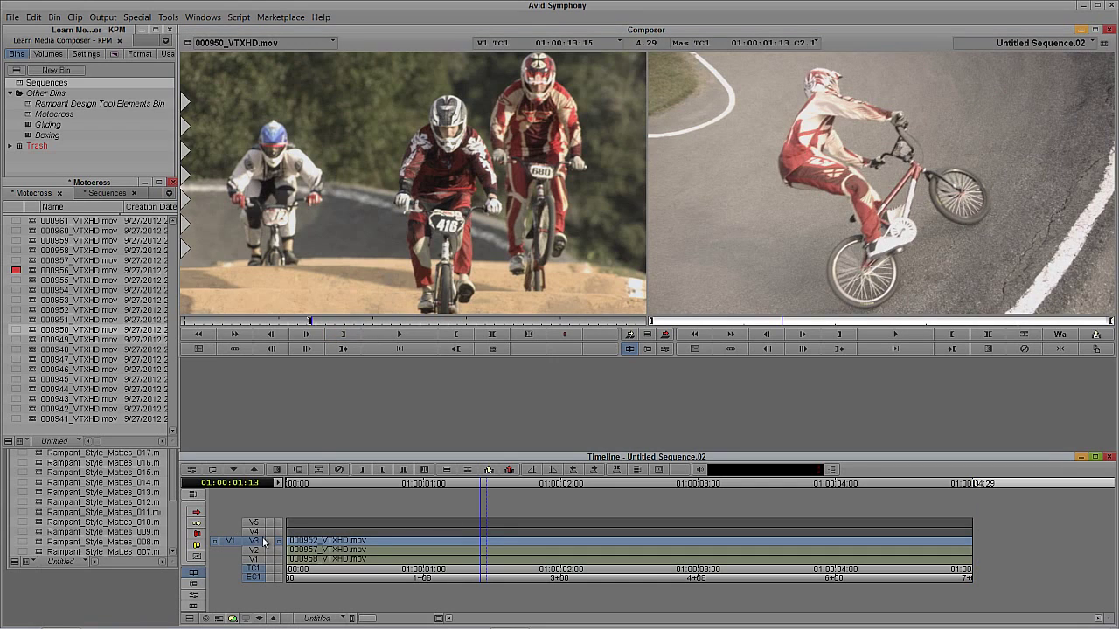
{"action": "left_click", "coordinate": [255, 532]}
{"action": "left_click", "coordinate": [473, 569]}
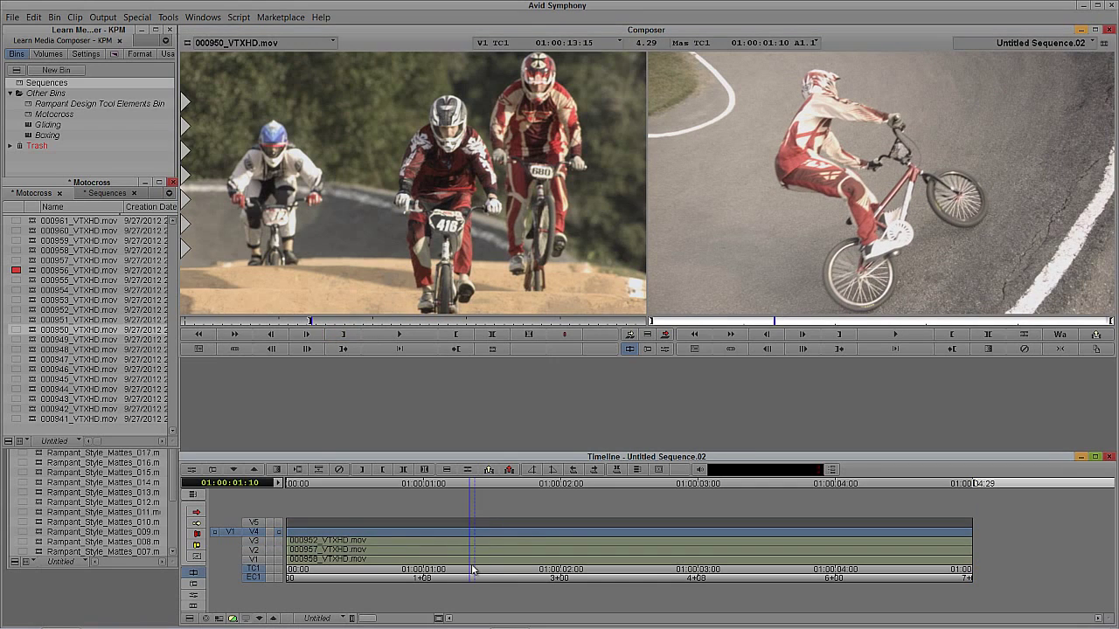
{"action": "key", "text": "b"}
{"action": "left_click", "coordinate": [488, 519]}
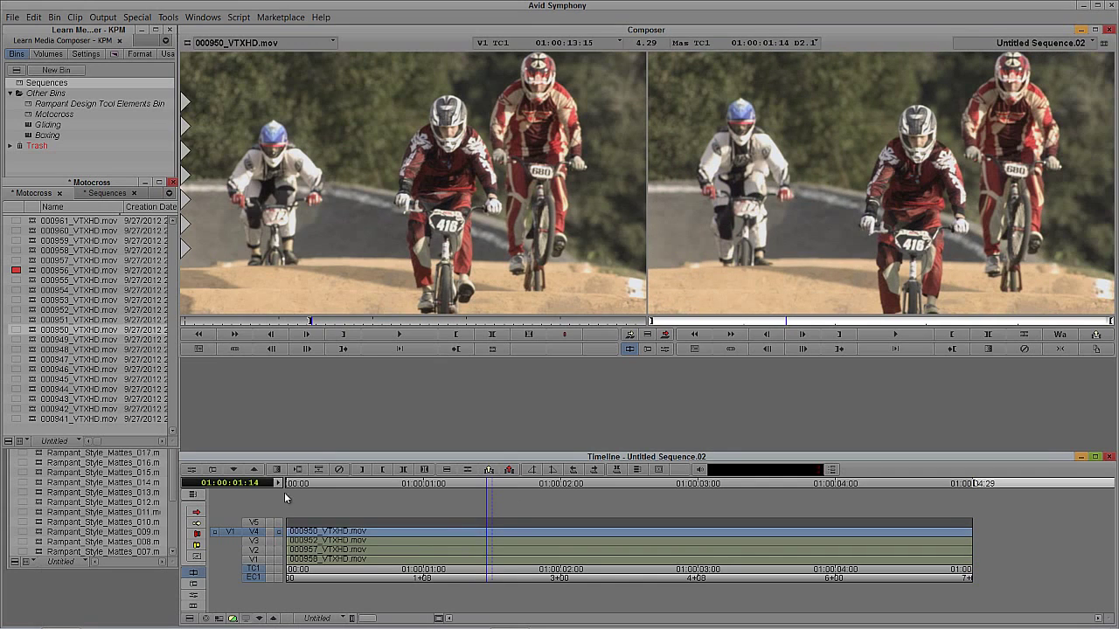
Try to overwrite 000944_VTXHD.mov over the sequence's full length from an In point at 01:00:05:00
{"action": "double_click", "coordinate": [35, 390]}
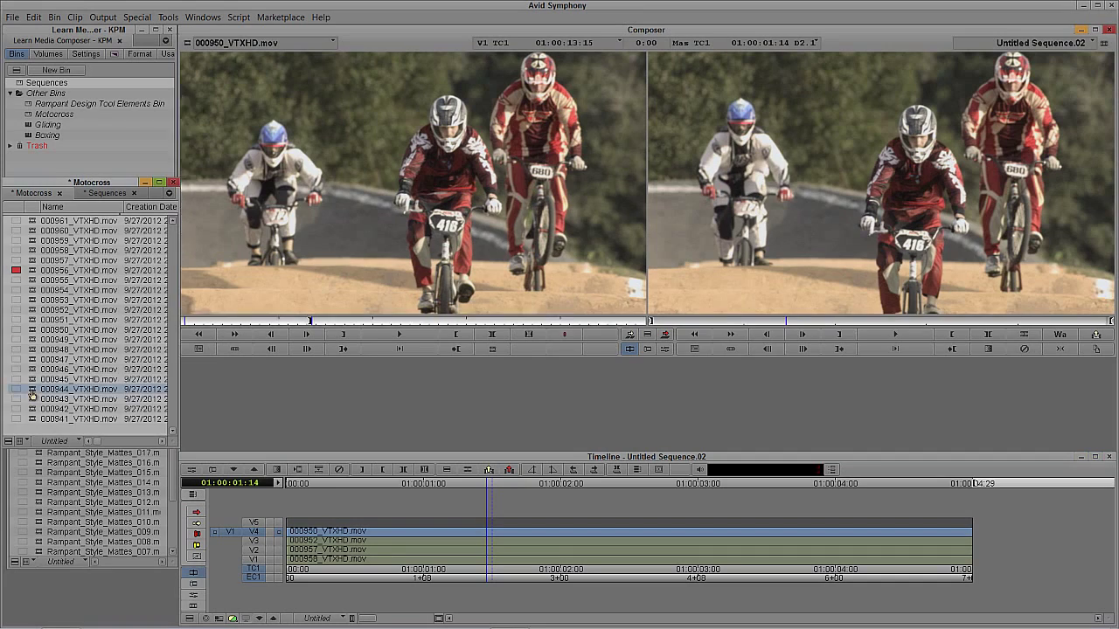
{"action": "left_click", "coordinate": [341, 328]}
{"action": "left_click_drag", "start_coordinate": [341, 328], "coordinate": [512, 321]}
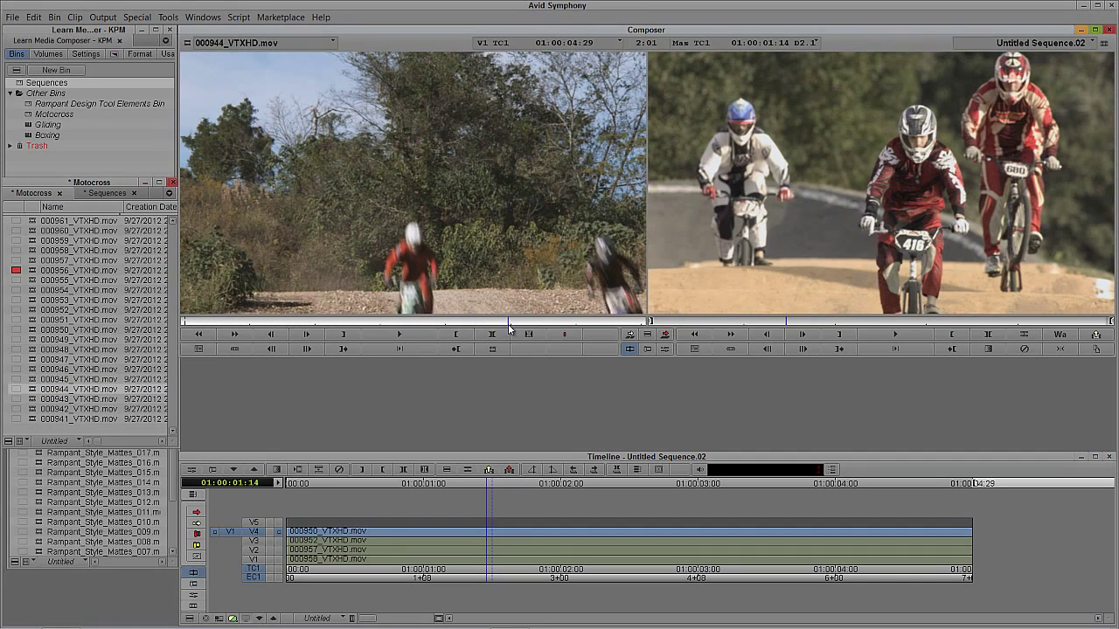
{"action": "key", "text": "i"}
{"action": "key", "text": "b"}
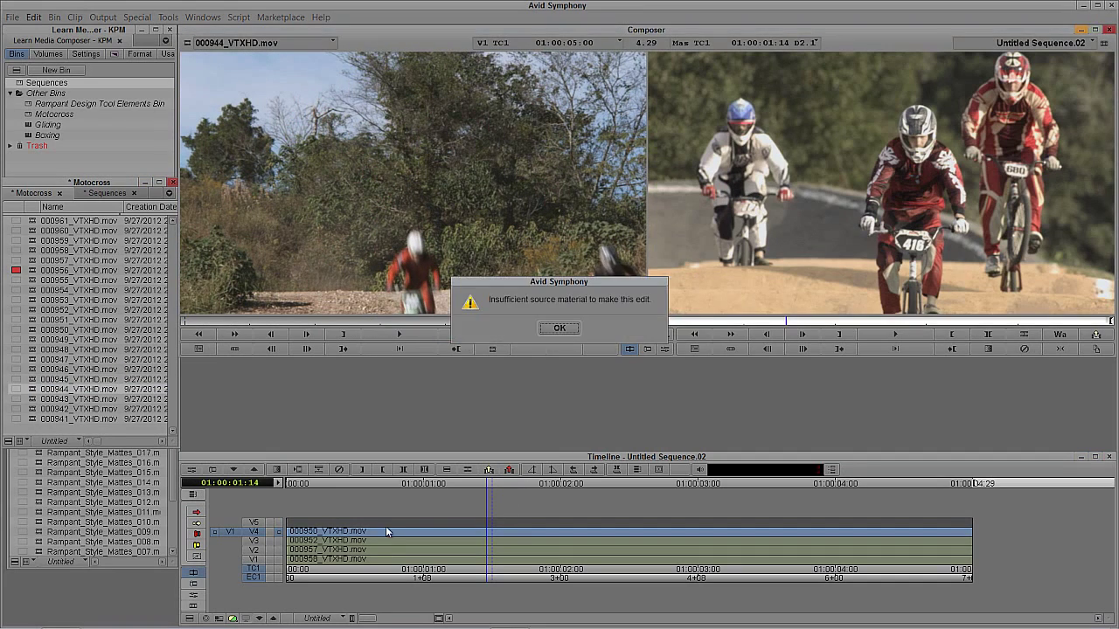
{"action": "left_click", "coordinate": [568, 331]}
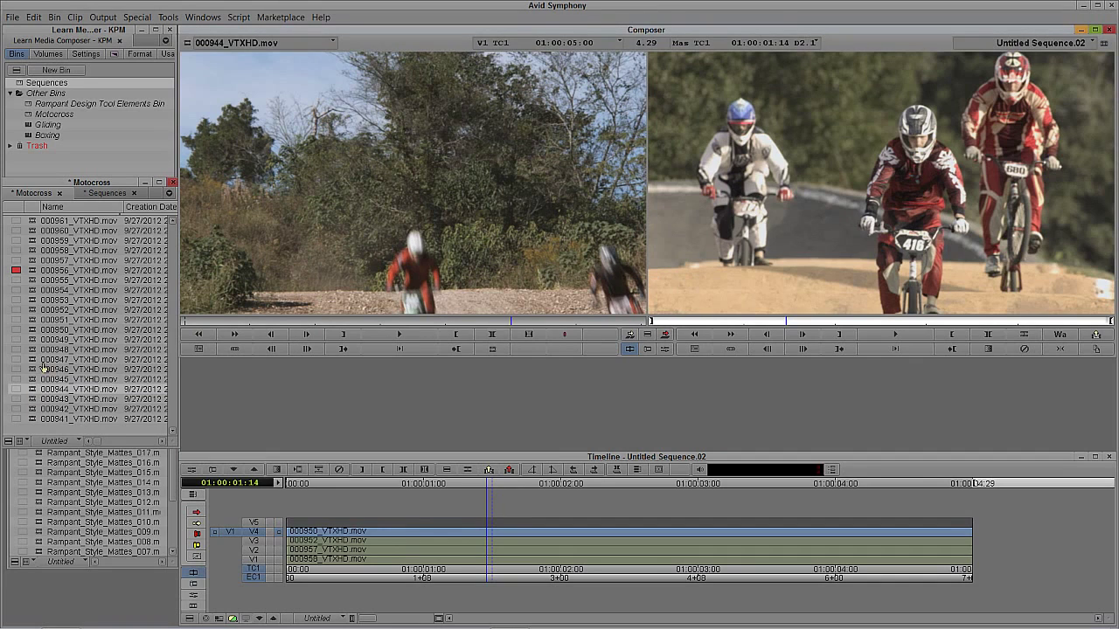
Mark an In point at 01:00:16:09 in 000961_VTXHD.mov, patch the source to V5 and overwrite the clip onto that track
{"action": "double_click", "coordinate": [37, 222]}
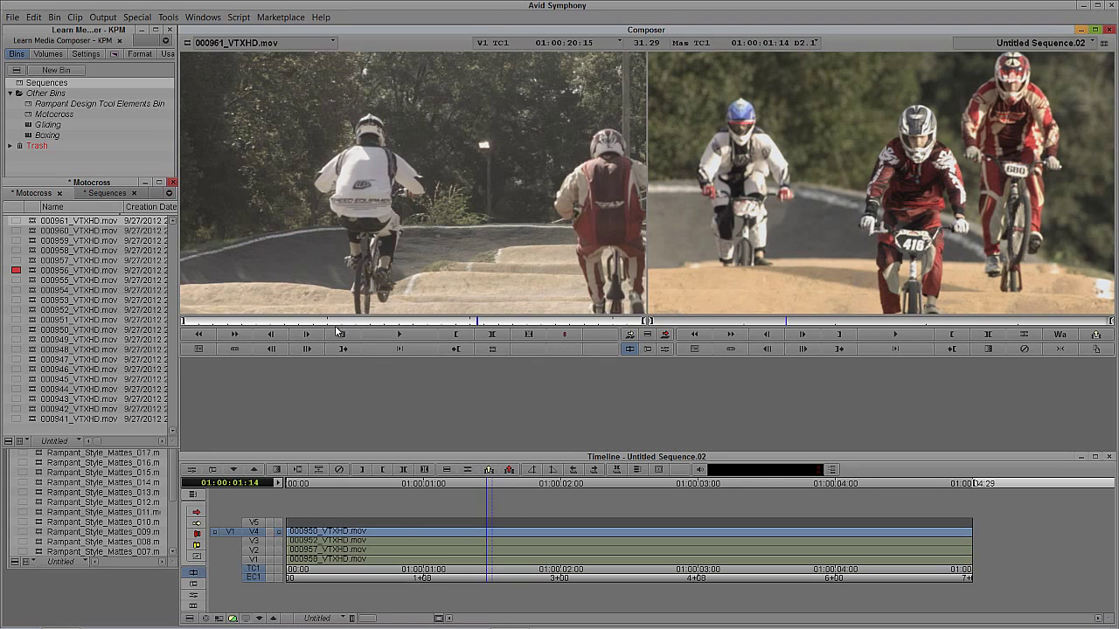
{"action": "left_click", "coordinate": [328, 322]}
{"action": "left_click_drag", "start_coordinate": [328, 325], "coordinate": [415, 329]}
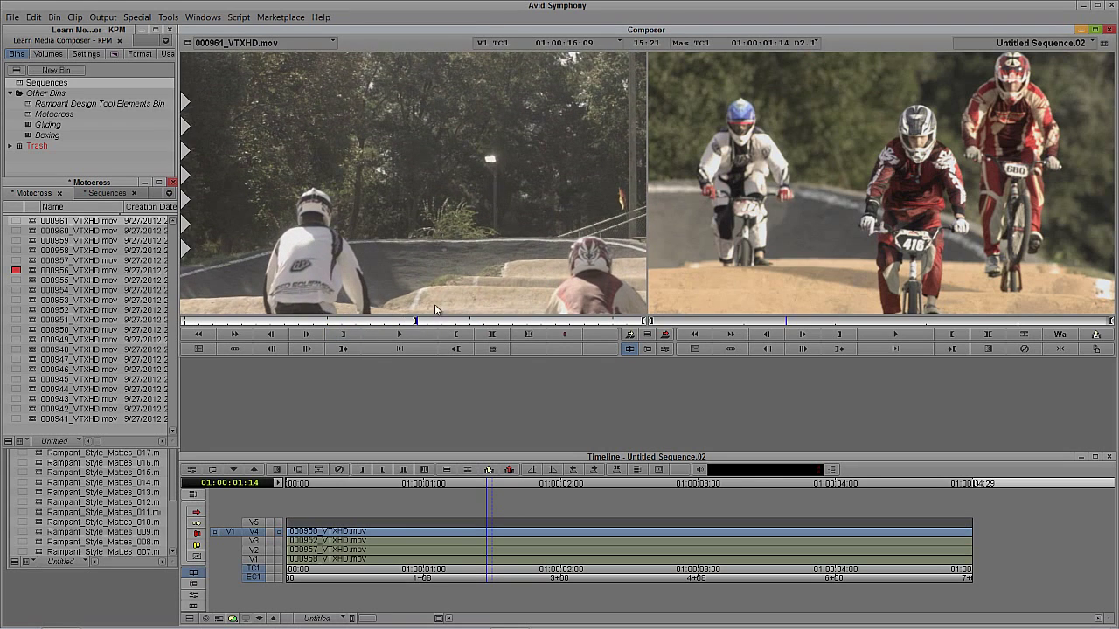
{"action": "left_click", "coordinate": [433, 540]}
{"action": "left_click", "coordinate": [255, 523]}
{"action": "left_click", "coordinate": [254, 531]}
{"action": "left_click", "coordinate": [375, 540]}
{"action": "key", "text": "b"}
{"action": "left_click", "coordinate": [441, 540]}
{"action": "left_click_drag", "start_coordinate": [462, 543], "coordinate": [500, 532]}
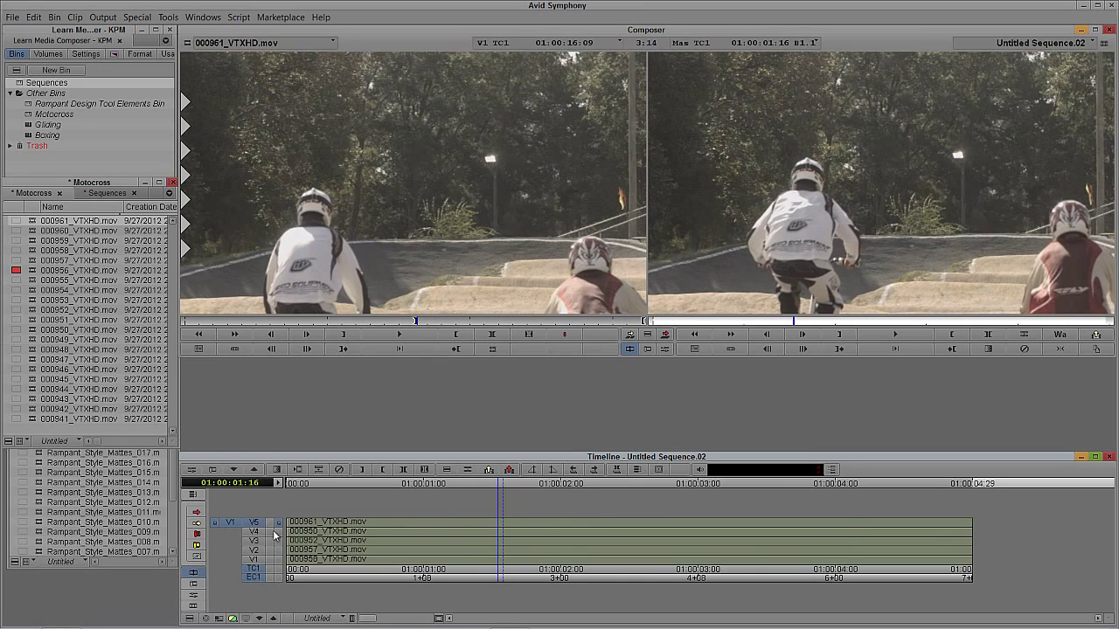
Replace the clip on V5 with 000960_VTXHD.mov, overwriting it from an In point at 01:00:13:03
{"action": "left_click", "coordinate": [278, 532]}
{"action": "left_click", "coordinate": [279, 522]}
{"action": "left_click_drag", "start_coordinate": [32, 232], "coordinate": [345, 241]}
{"action": "left_click_drag", "start_coordinate": [284, 321], "coordinate": [393, 334]}
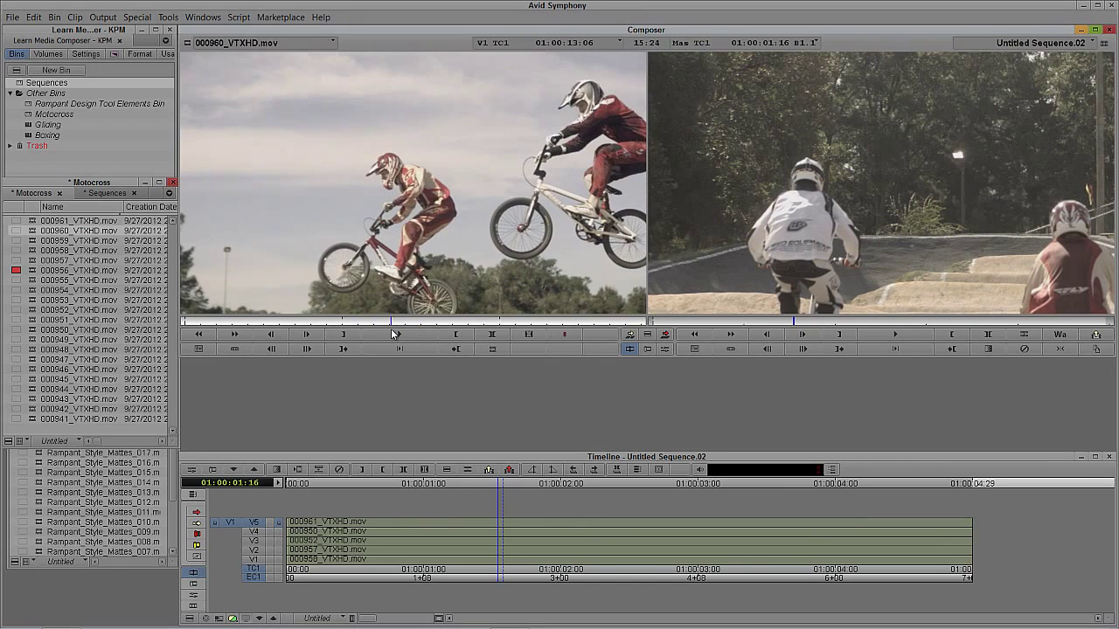
{"action": "left_click_drag", "start_coordinate": [393, 289], "coordinate": [611, 532]}
Monitor tracks V4 down to V1 one at a time to check the stacked clips, and return the monitor to V5
{"action": "left_click", "coordinate": [278, 532]}
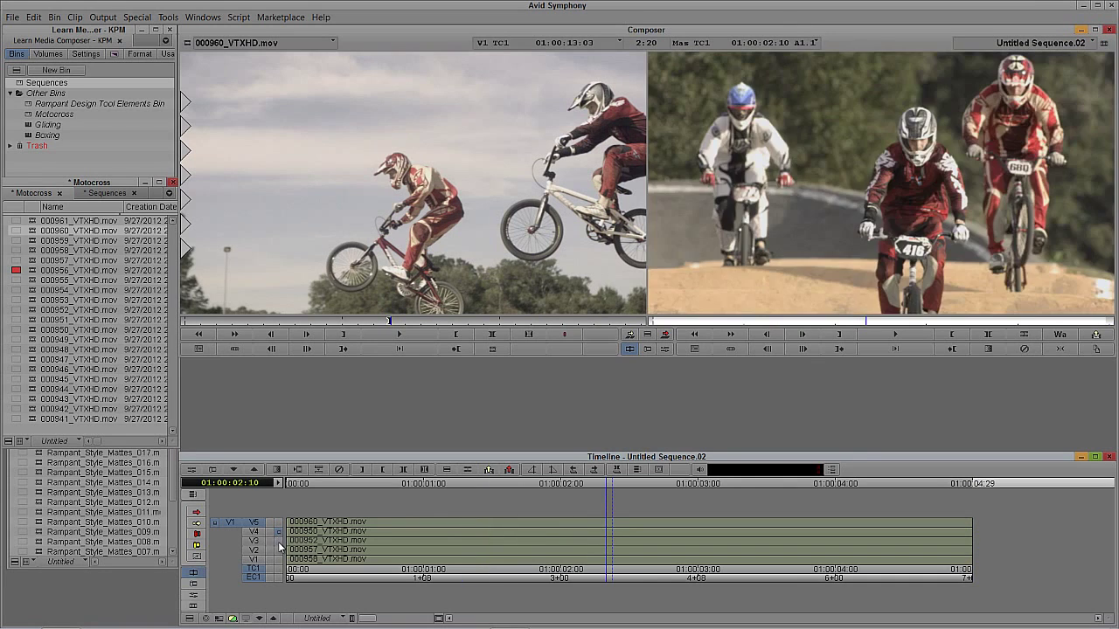
{"action": "left_click", "coordinate": [278, 540]}
{"action": "left_click", "coordinate": [278, 550]}
{"action": "left_click", "coordinate": [278, 559]}
{"action": "left_click", "coordinate": [422, 551]}
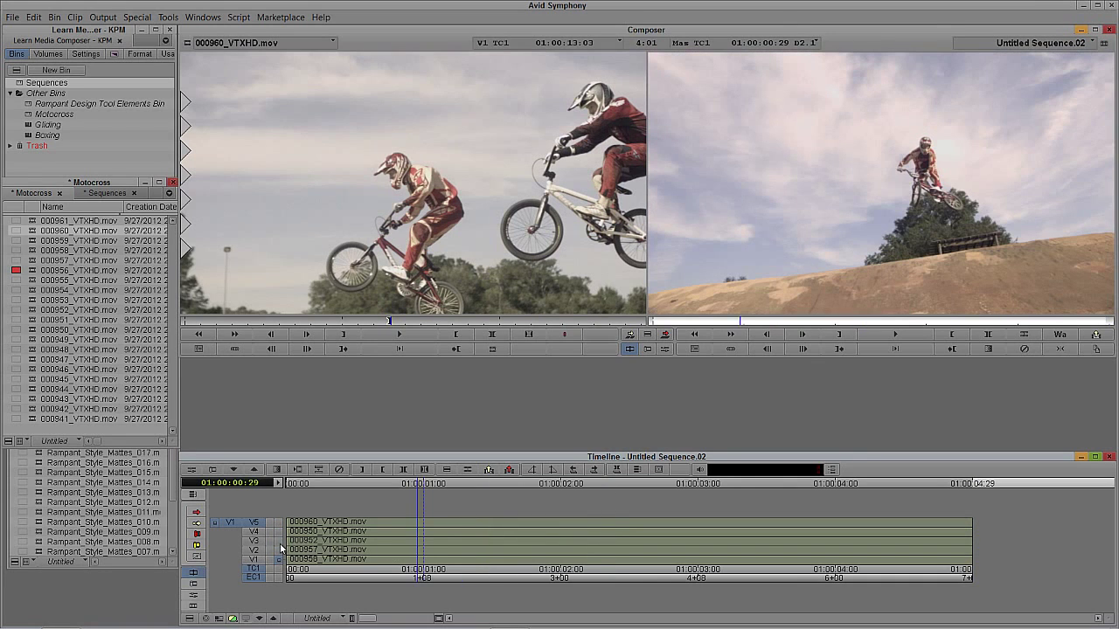
{"action": "left_click", "coordinate": [278, 522]}
{"action": "left_click", "coordinate": [430, 535]}
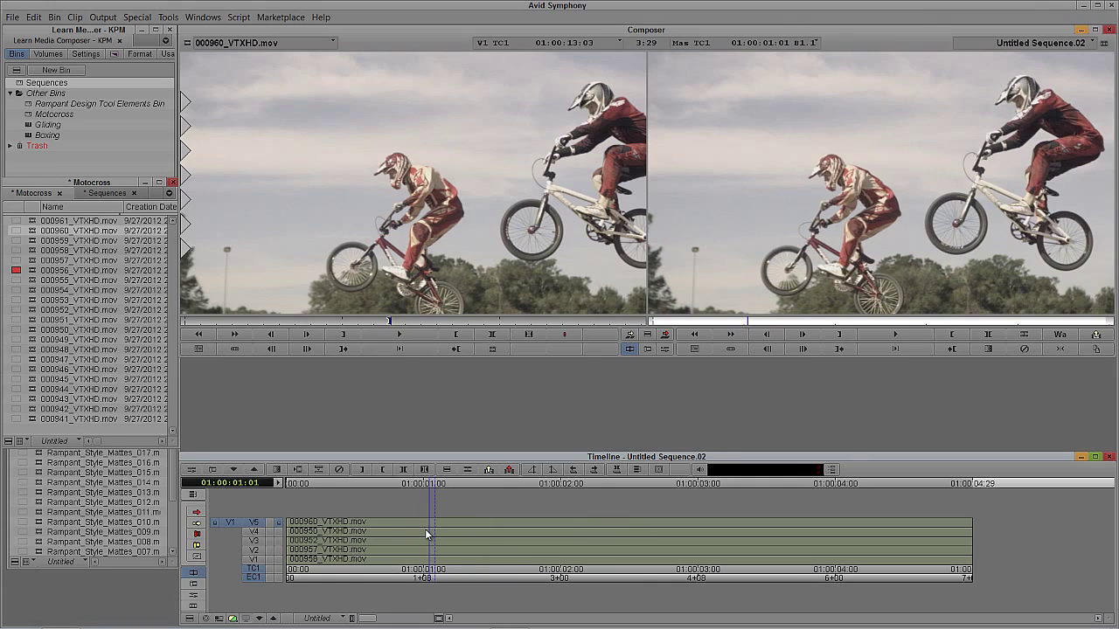
Add video track V6 with the source patched to it, and put away the Motocross and Sequences bins
{"action": "key", "text": "ctrl+y"}
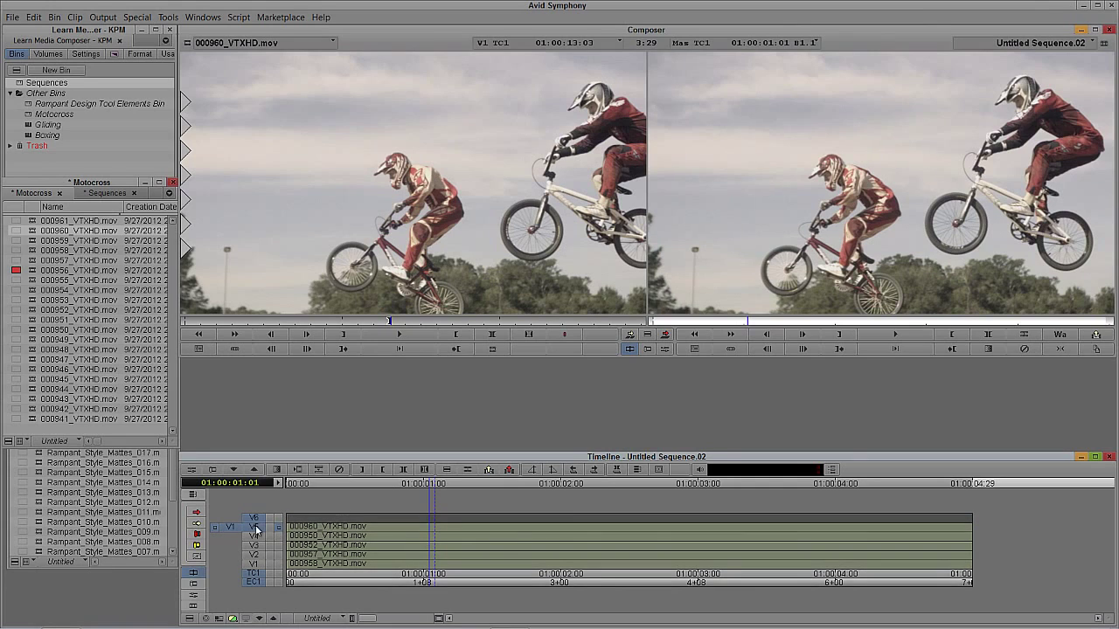
{"action": "key", "text": "1"}
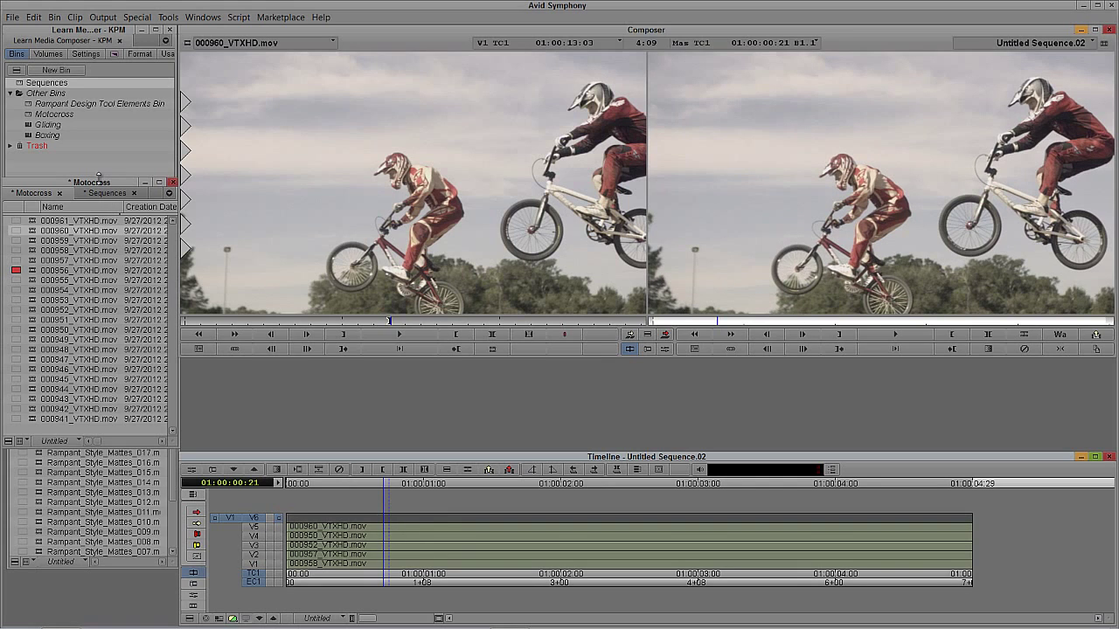
{"action": "left_click", "coordinate": [58, 193]}
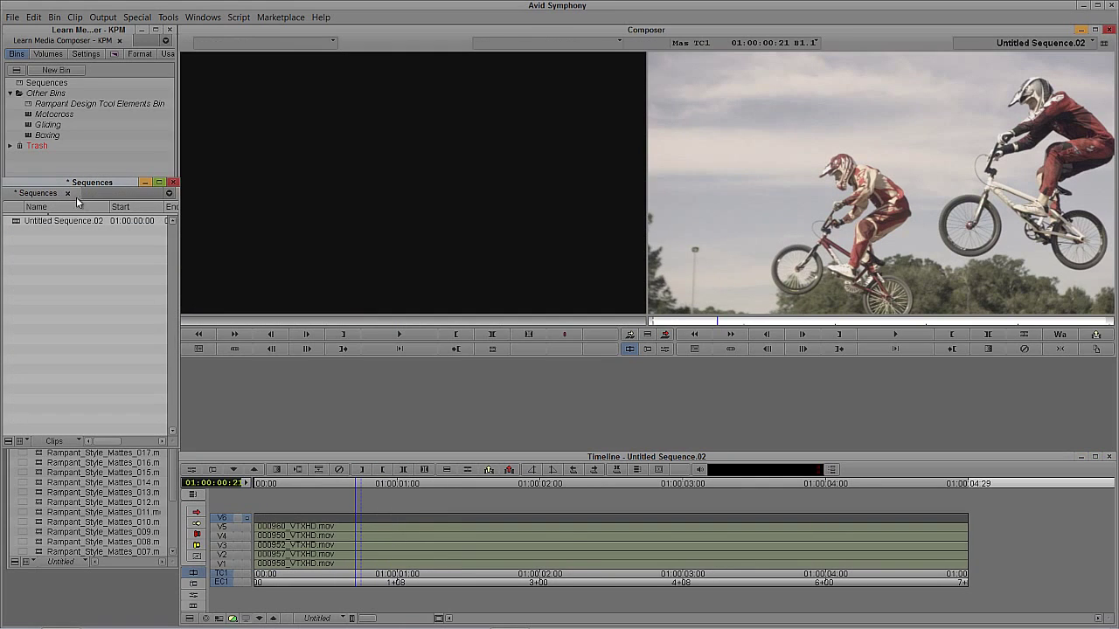
{"action": "left_click", "coordinate": [145, 182]}
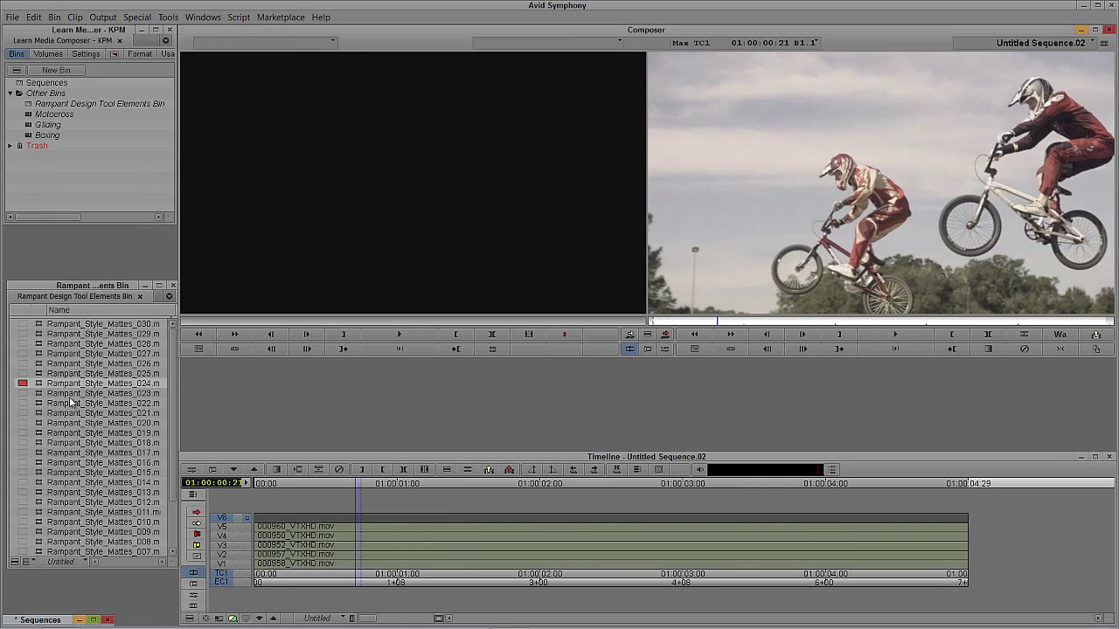
Mark all of Rampant_Style_Mattes_024.mov and overwrite it onto V6 from the start of the sequence
{"action": "left_click_drag", "start_coordinate": [41, 389], "coordinate": [348, 215]}
{"action": "left_click_drag", "start_coordinate": [229, 320], "coordinate": [184, 320]}
{"action": "key", "text": "t"}
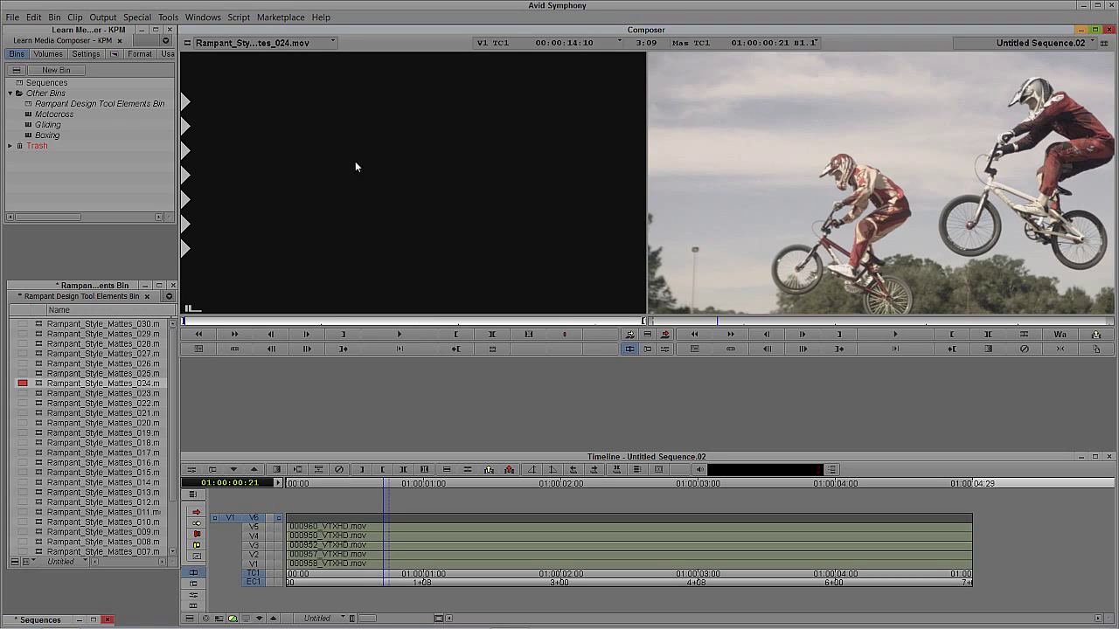
{"action": "left_click", "coordinate": [692, 288]}
{"action": "left_click_drag", "start_coordinate": [437, 518], "coordinate": [257, 524]}
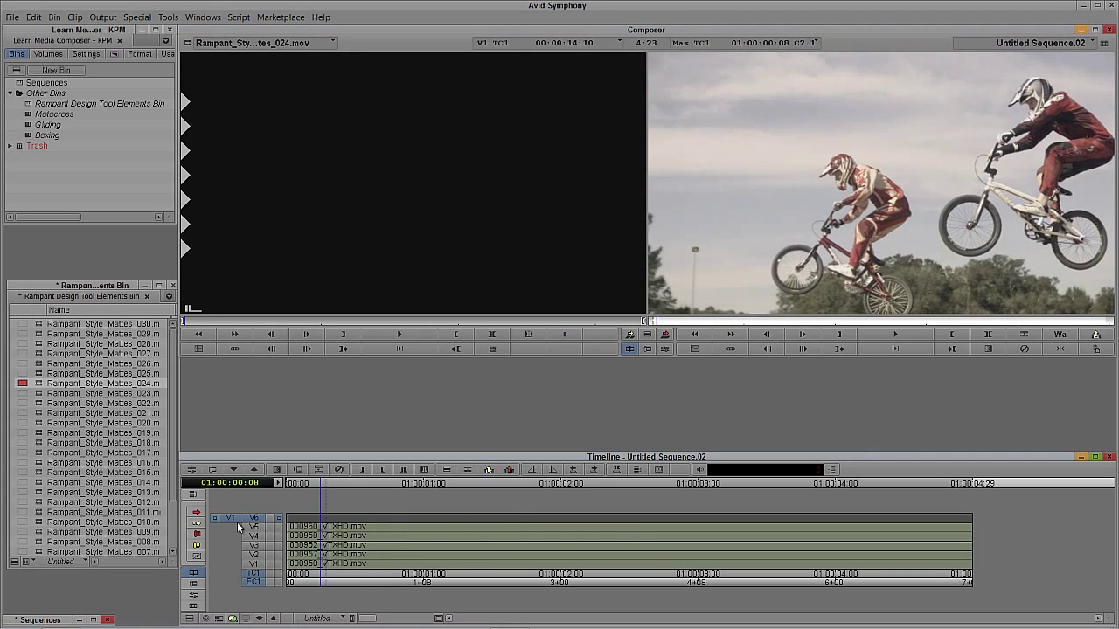
{"action": "left_click", "coordinate": [233, 472]}
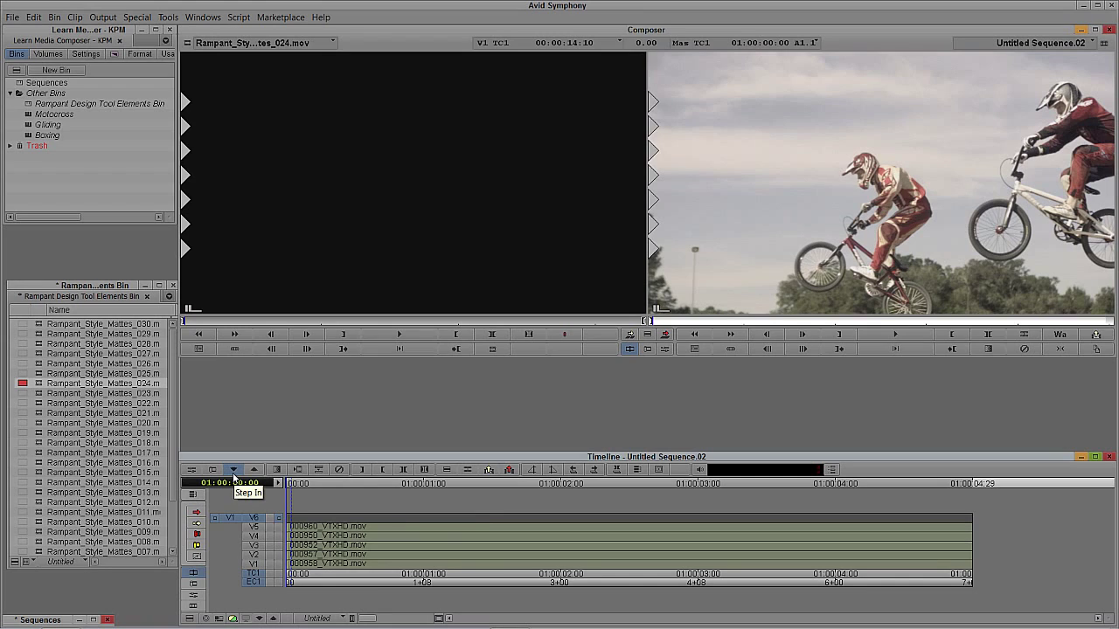
{"action": "key", "text": "b"}
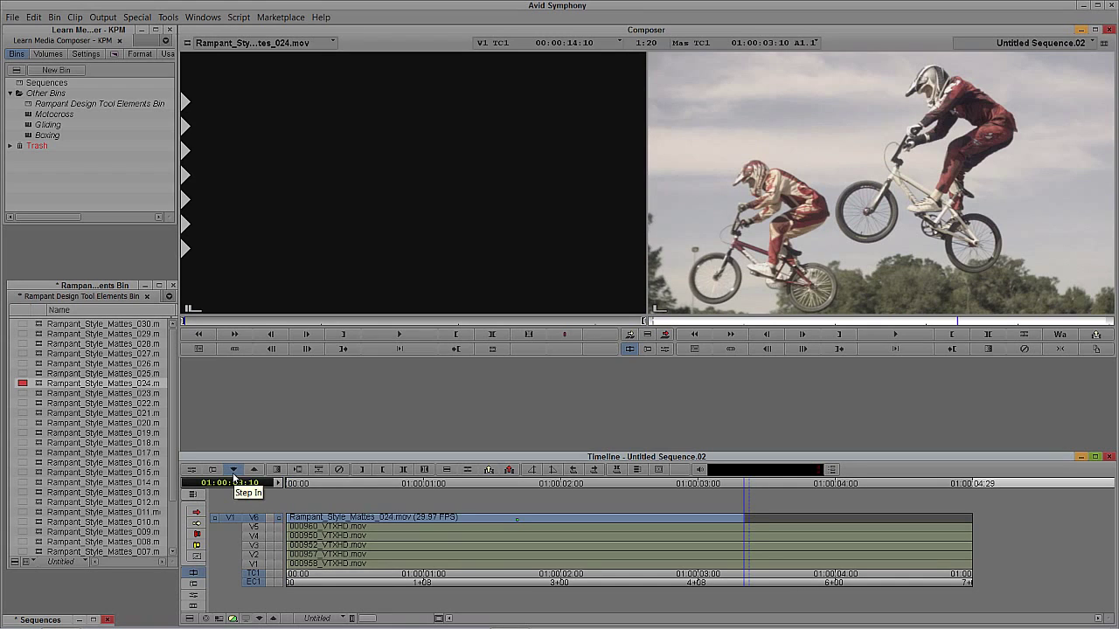
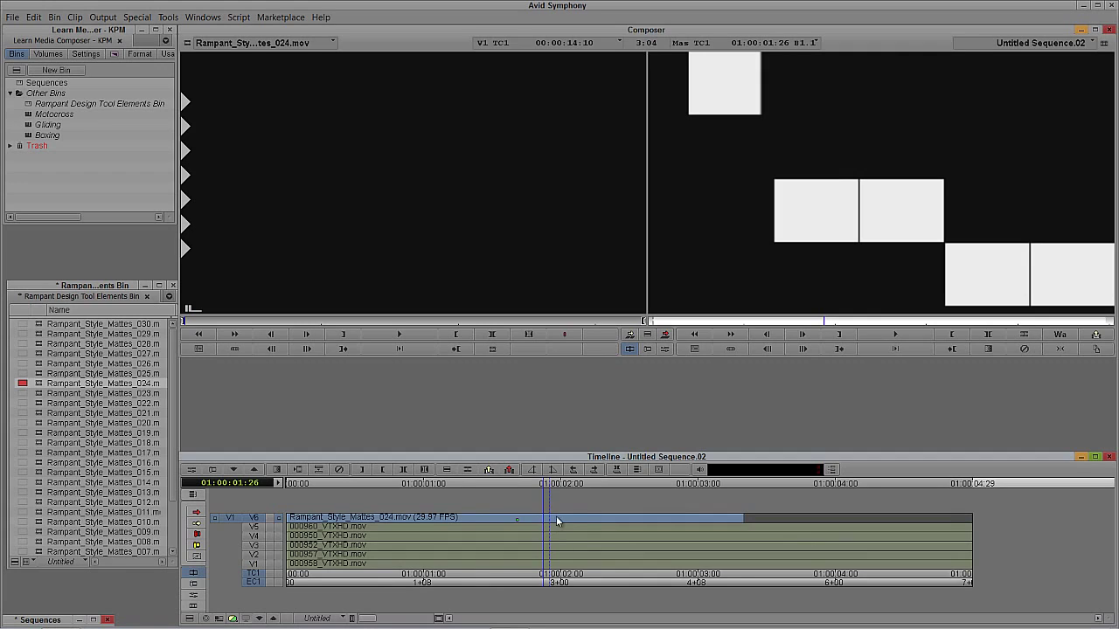
Step the sequence frame by frame to park on the matte frame at 01:00:01:20
{"action": "key", "text": "Left"}
{"action": "key", "text": "Left"}
{"action": "key", "text": "Left"}
{"action": "key", "text": "Left"}
{"action": "key", "text": "Left"}
{"action": "key", "text": "Left"}
{"action": "key", "text": "Left"}
{"action": "key", "text": "Left"}
{"action": "key", "text": "Right"}
{"action": "key", "text": "Right"}
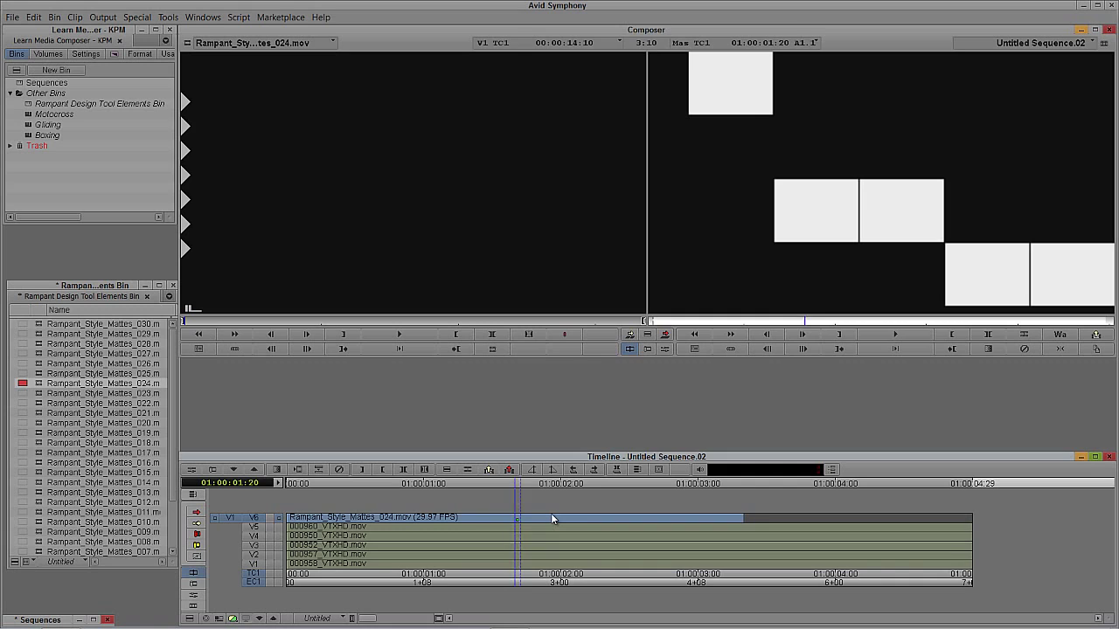
{"action": "key", "text": "Right"}
{"action": "key", "text": "Left"}
Start exporting the current frame with the HD Still Export setting and set its size to 1280 x 720 (16x9 square pixel)
{"action": "right_click", "coordinate": [753, 191]}
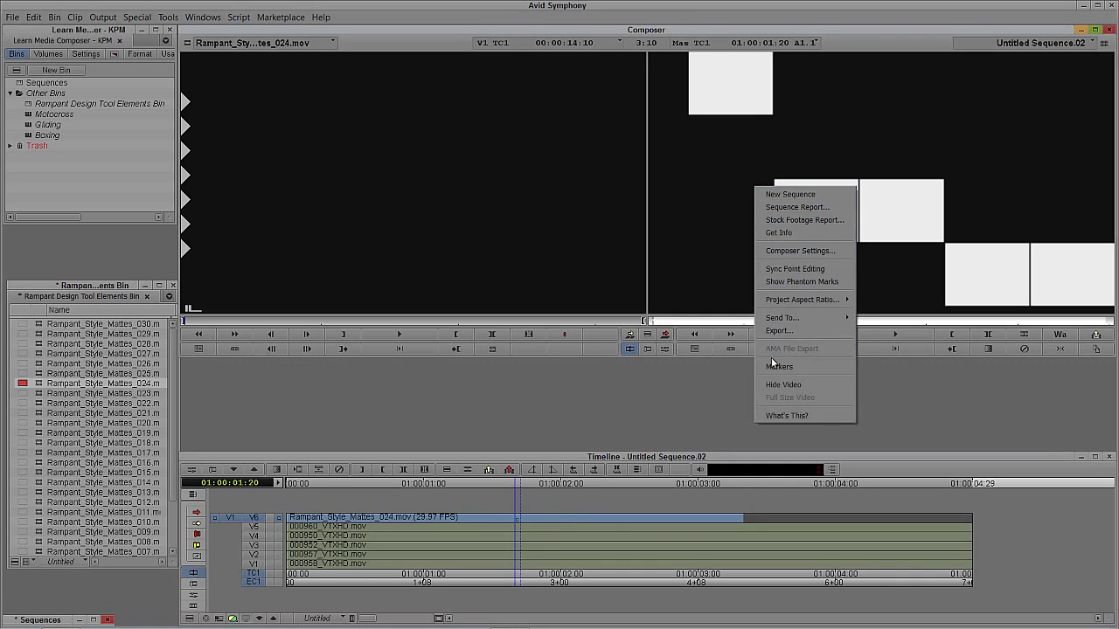
{"action": "left_click", "coordinate": [776, 332]}
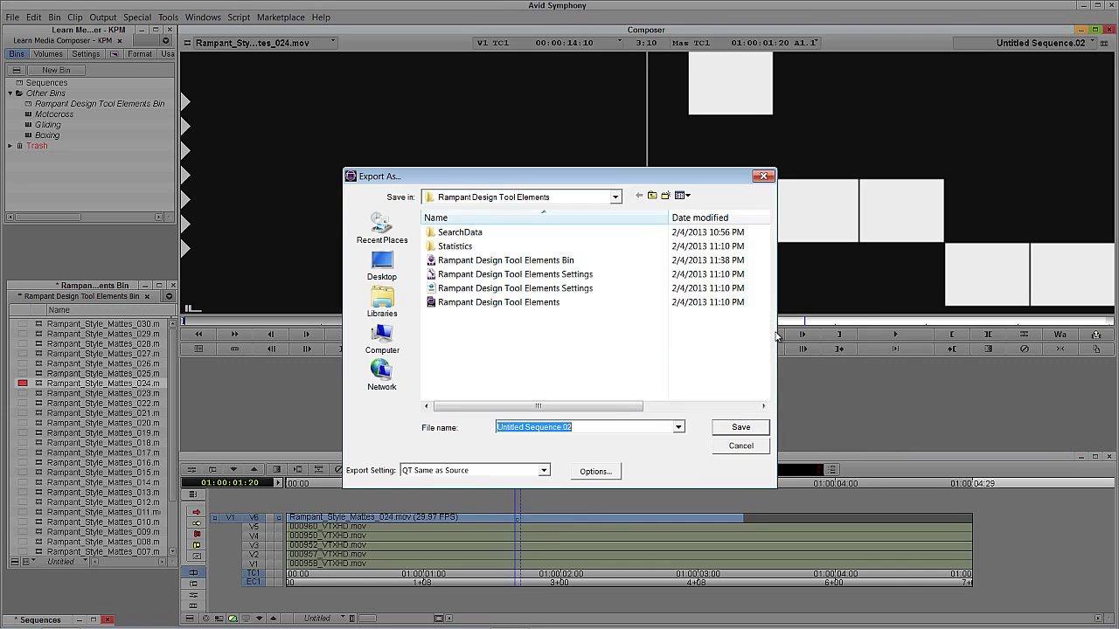
{"action": "left_click", "coordinate": [460, 472]}
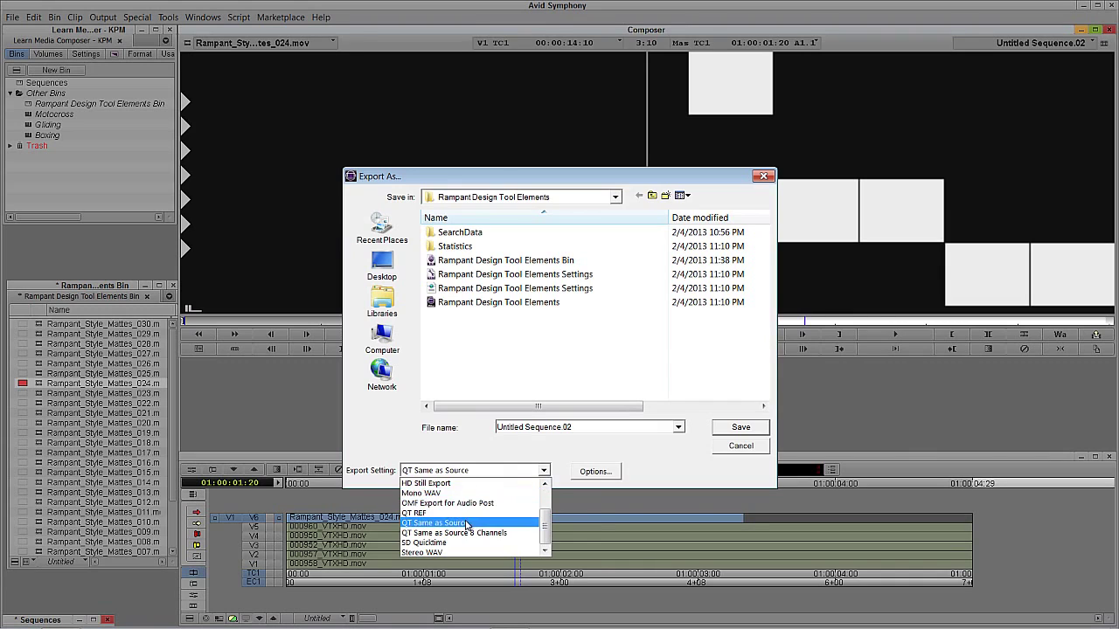
{"action": "left_click", "coordinate": [455, 483]}
{"action": "left_click", "coordinate": [595, 471]}
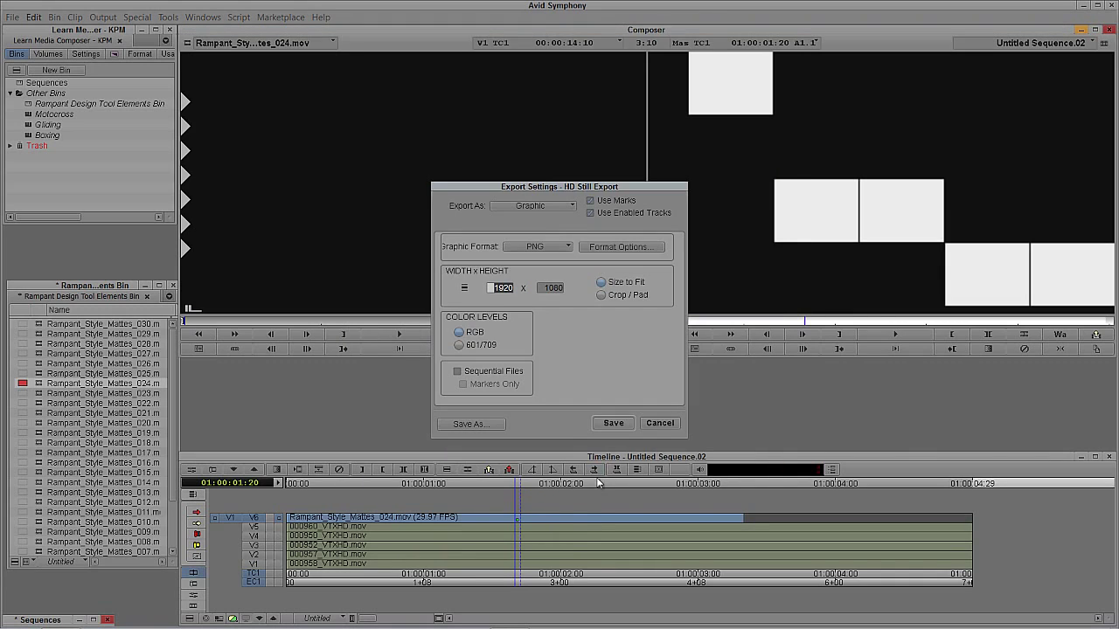
{"action": "left_click", "coordinate": [464, 288]}
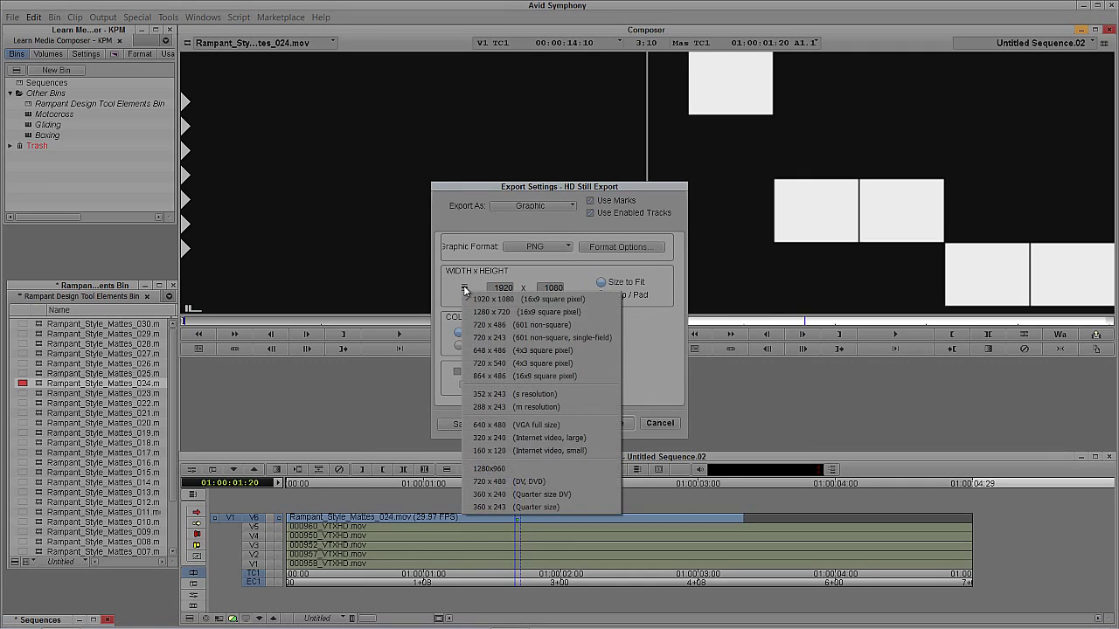
{"action": "left_click", "coordinate": [475, 312]}
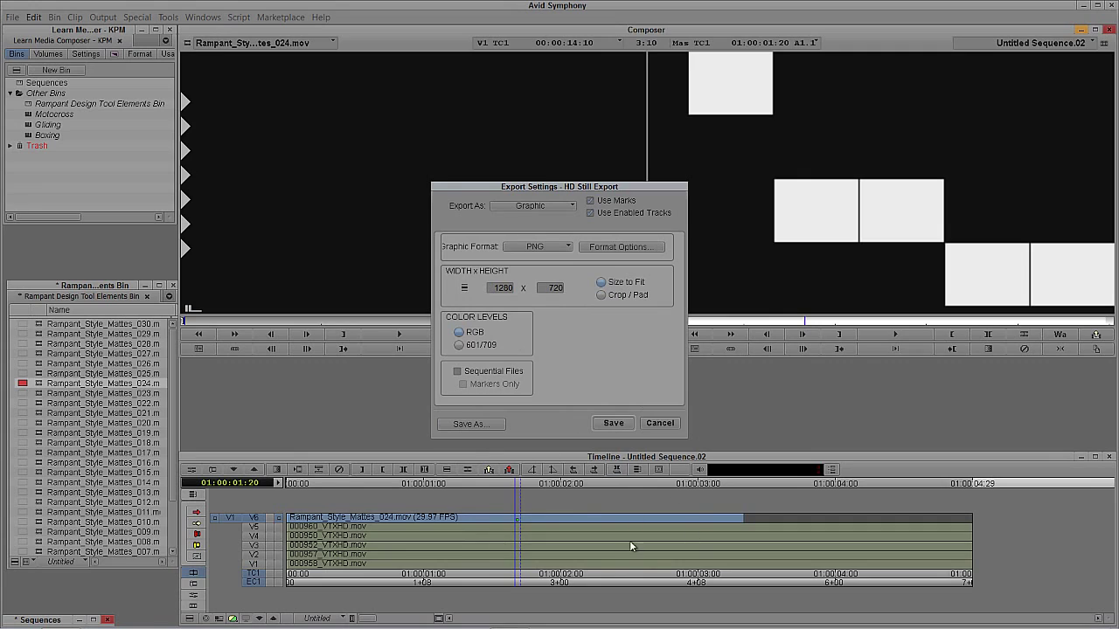
Set the graphic format to JPEG and save the export setting under the name 720p JPEG
{"action": "left_click", "coordinate": [535, 247]}
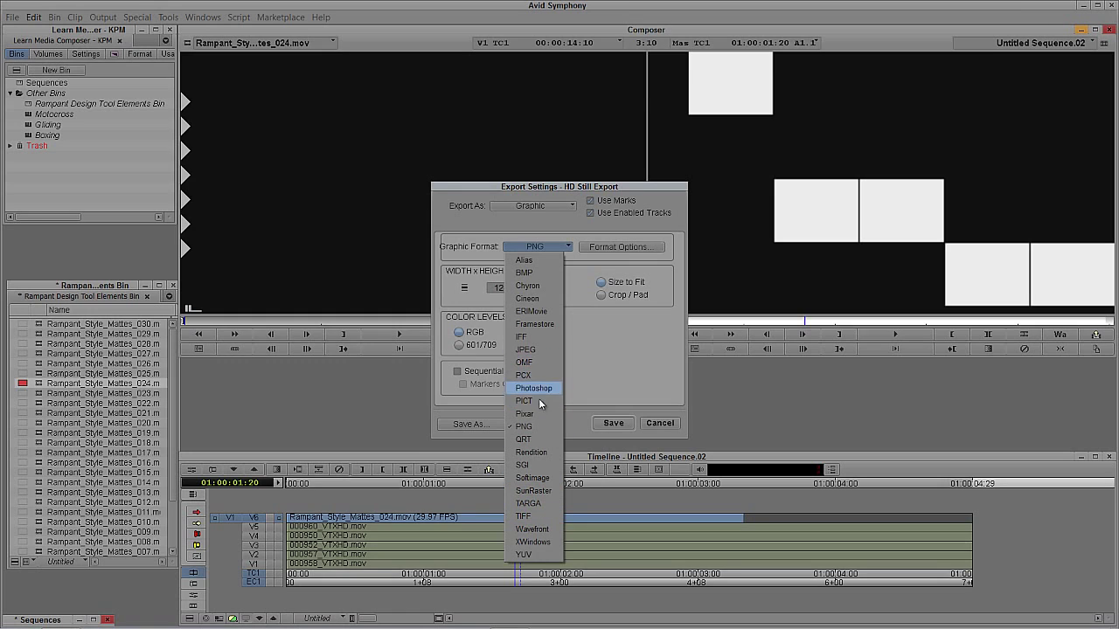
{"action": "left_click", "coordinate": [525, 350]}
{"action": "left_click", "coordinate": [490, 424]}
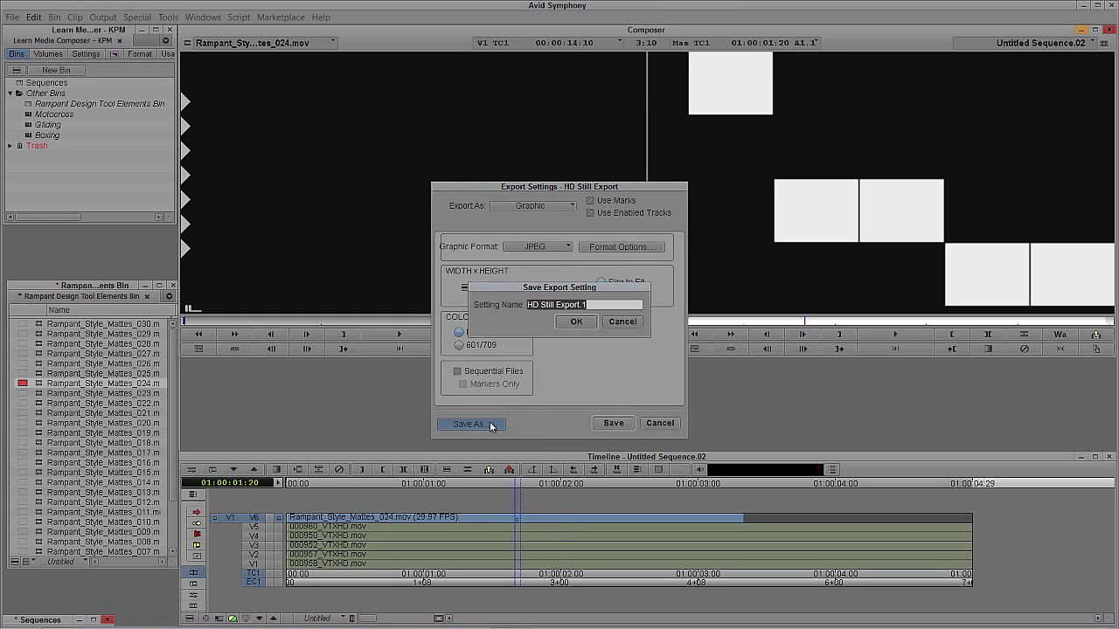
{"action": "type", "text": "720p JPEG"}
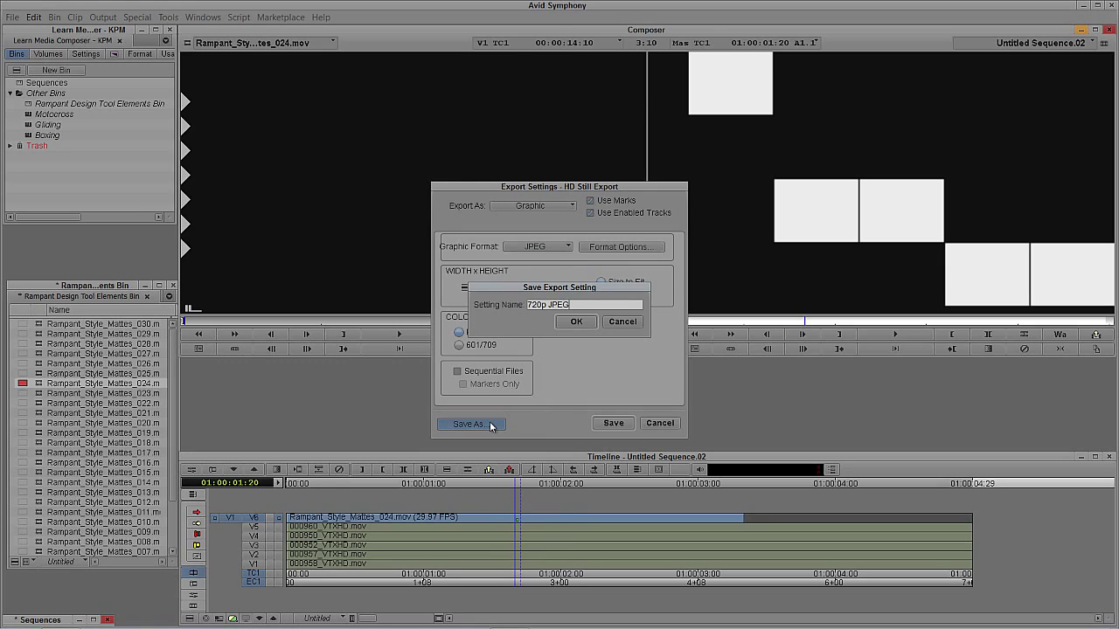
{"action": "key", "text": "Return"}
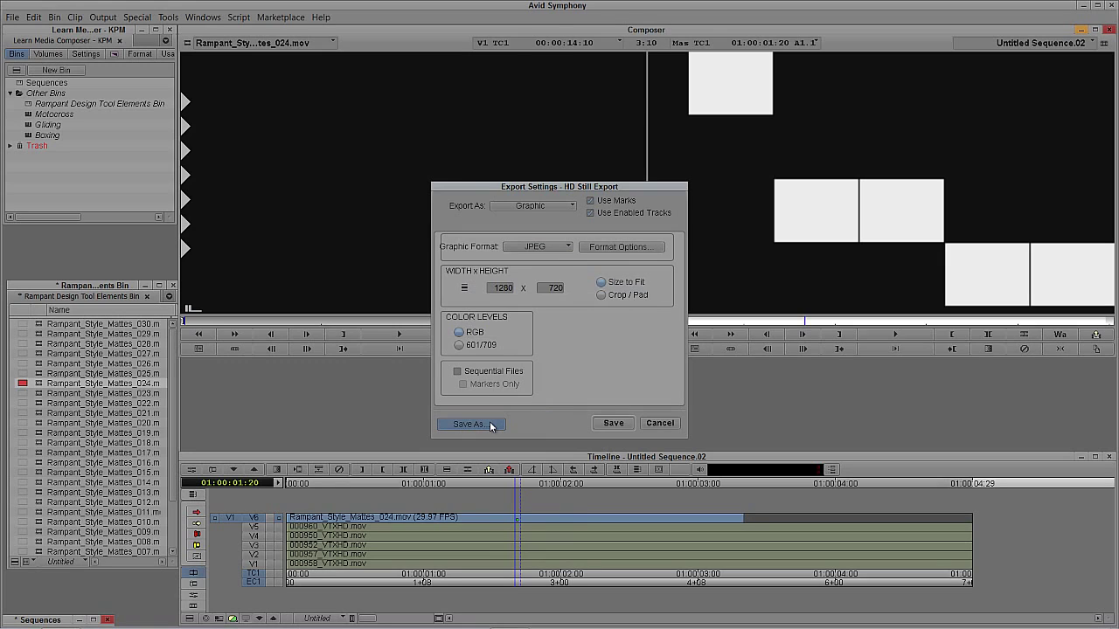
{"action": "left_click", "coordinate": [616, 425]}
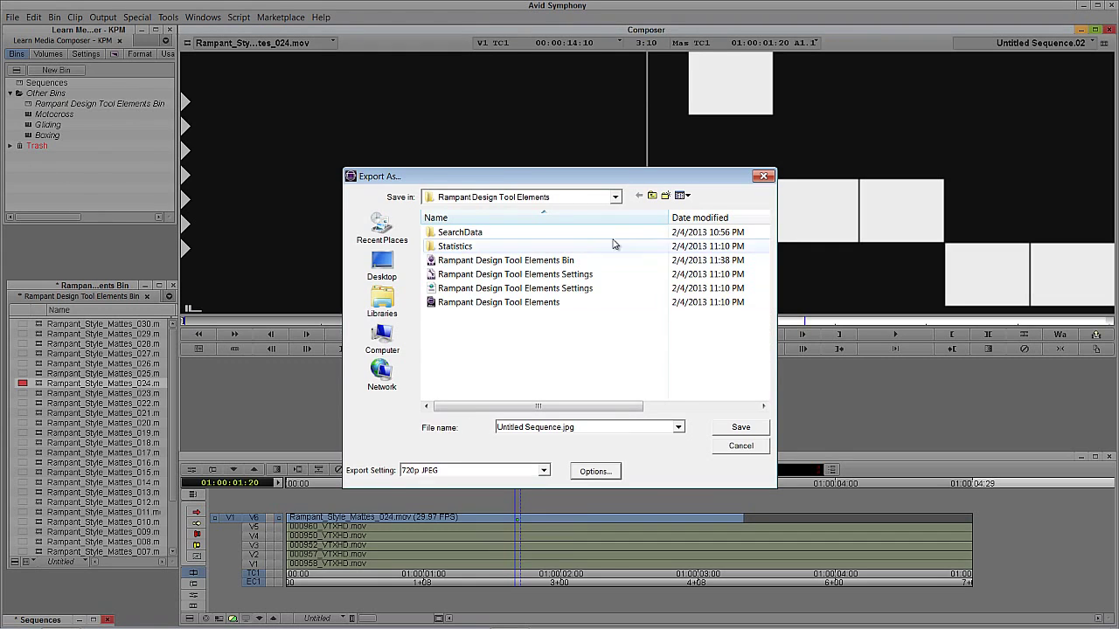
Save the exported frame to the Desktop as Advanced Split Screens
{"action": "left_click", "coordinate": [651, 200]}
{"action": "left_click", "coordinate": [651, 199]}
{"action": "left_click", "coordinate": [651, 199]}
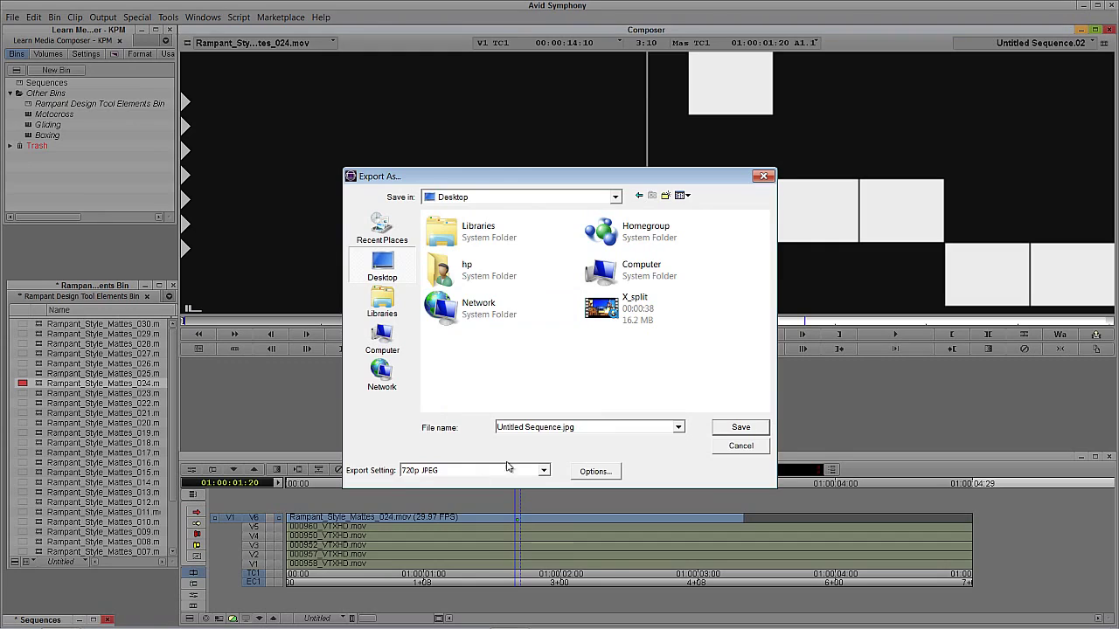
{"action": "left_click", "coordinate": [564, 428]}
{"action": "type", "text": "Advanced Split Screens"}
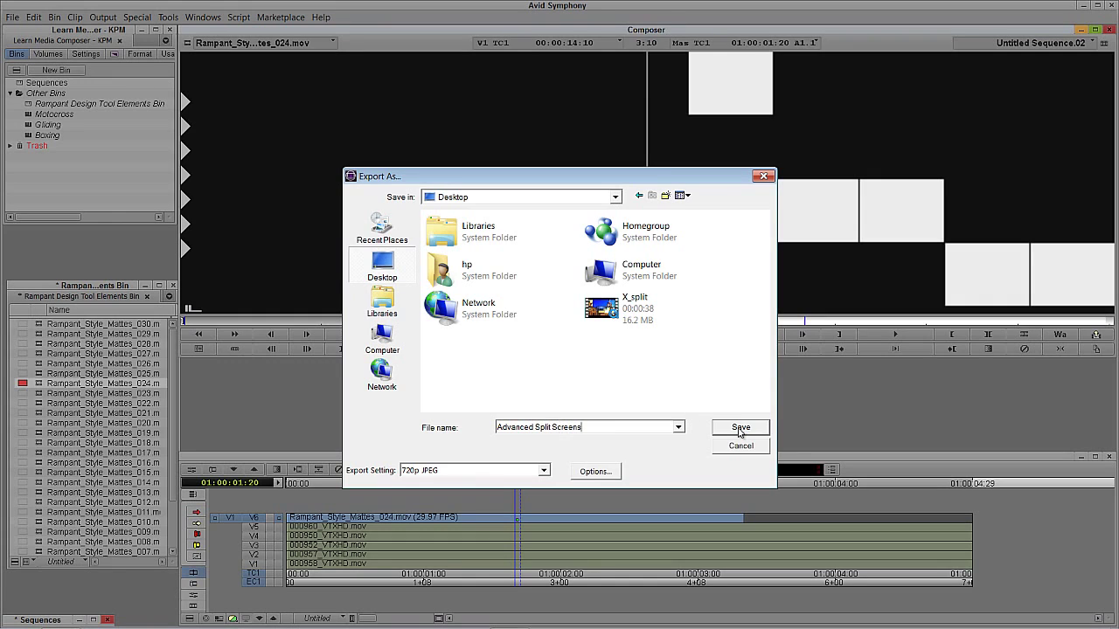
{"action": "left_click", "coordinate": [741, 427]}
{"action": "left_click", "coordinate": [106, 180]}
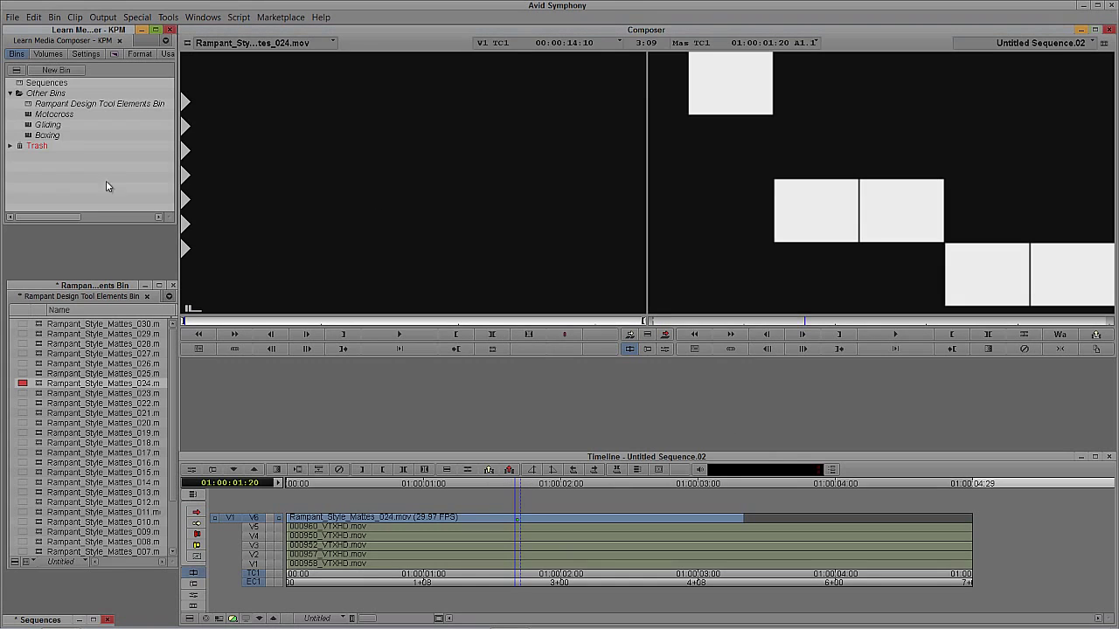
Create a new bin named GPHX in the project
{"action": "left_click", "coordinate": [56, 70]}
{"action": "type", "text": "GPHX"}
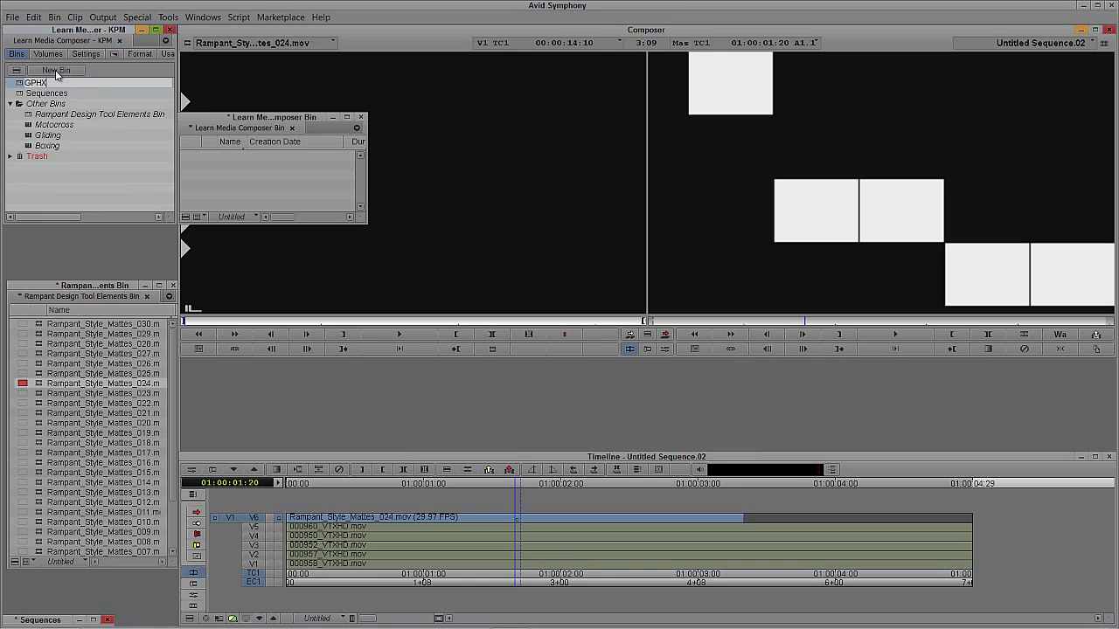
{"action": "key", "text": "Return"}
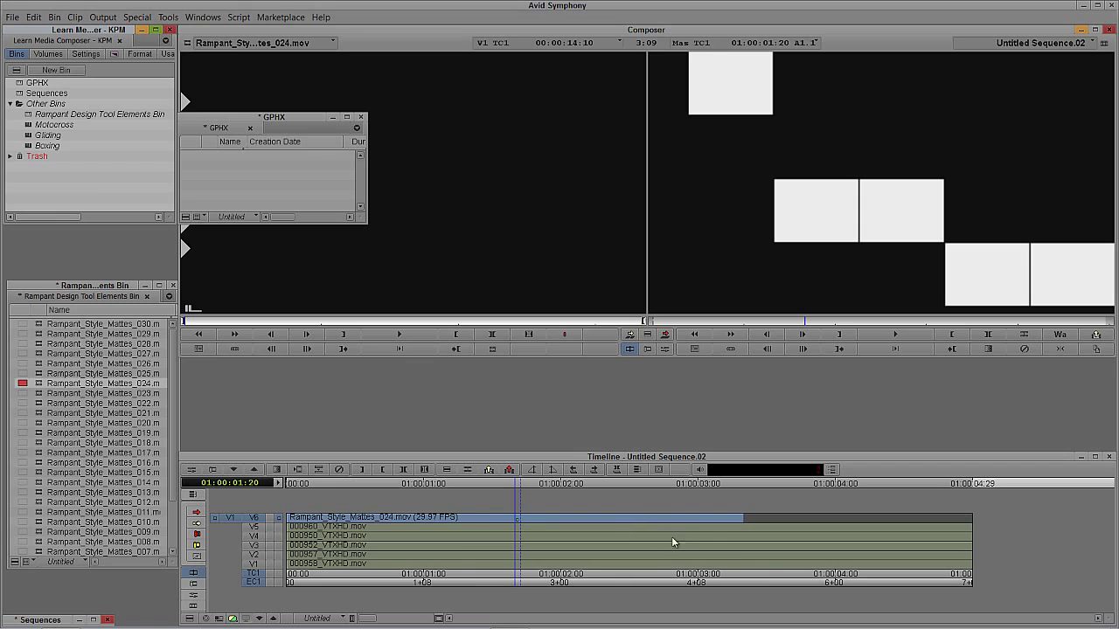
Import the JPEG Advanced Split Screens from the Desktop into the GPHX bin
{"action": "right_click", "coordinate": [213, 166]}
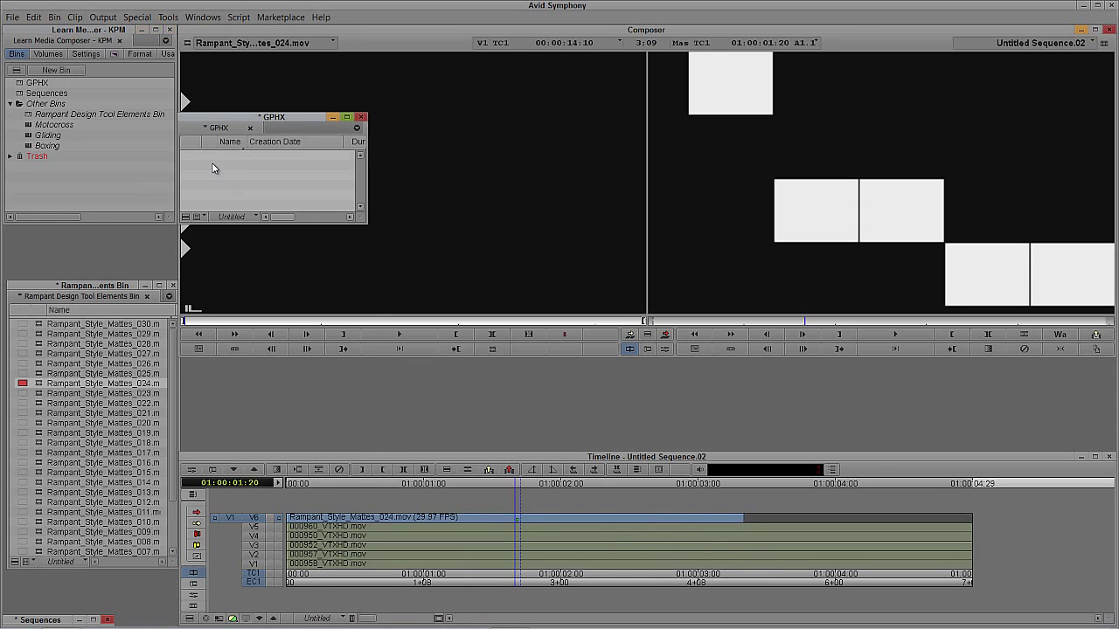
{"action": "left_click", "coordinate": [258, 286]}
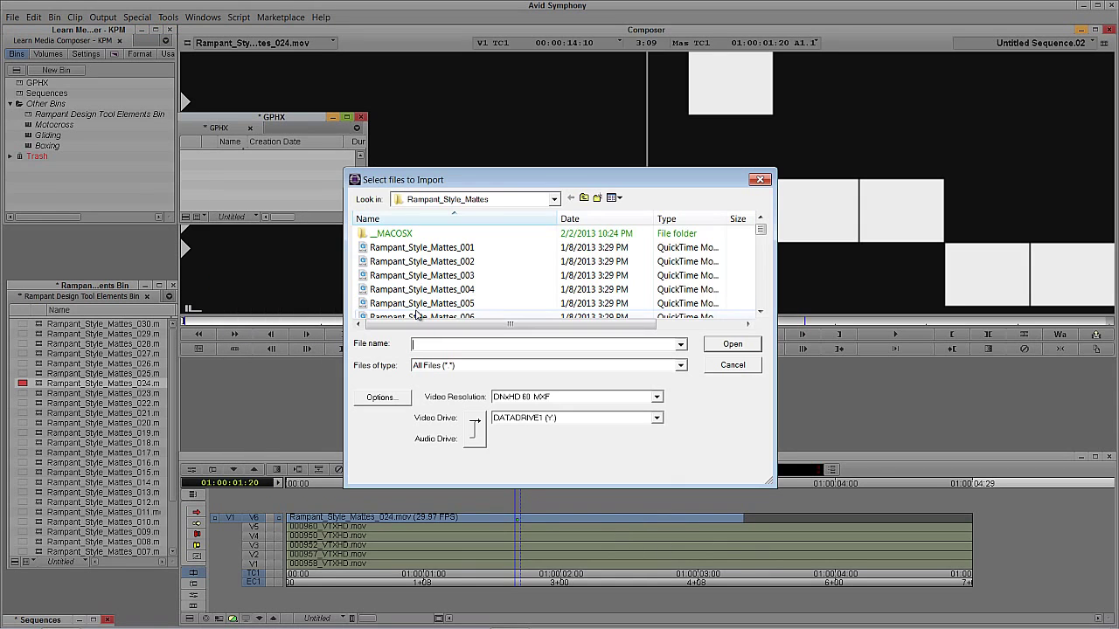
{"action": "left_click", "coordinate": [584, 199]}
{"action": "left_click", "coordinate": [584, 199]}
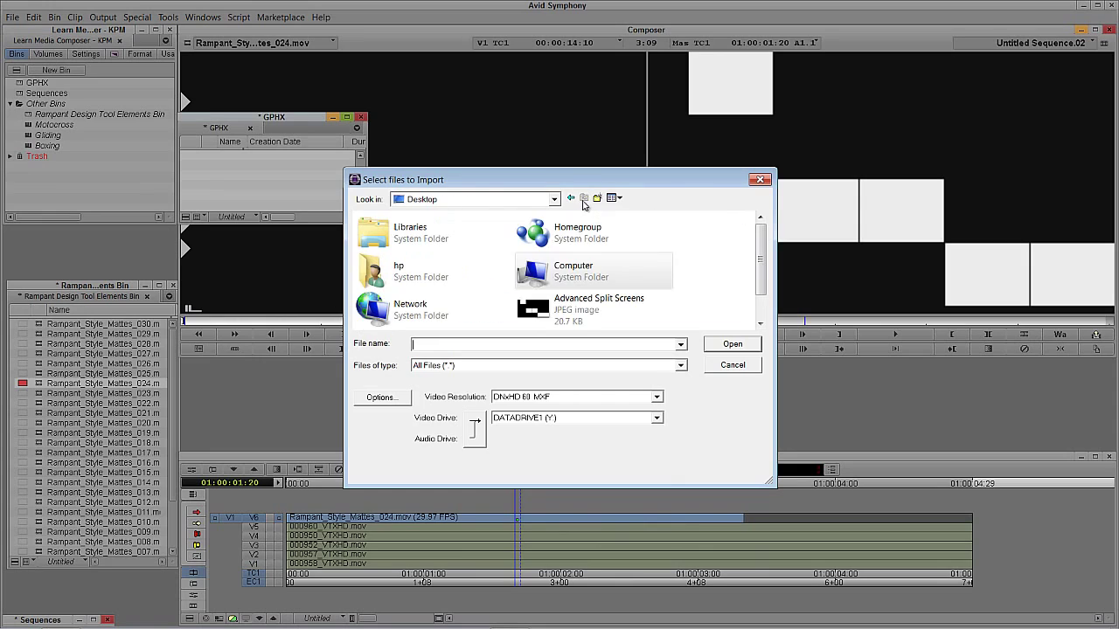
{"action": "left_click", "coordinate": [573, 304]}
{"action": "left_click", "coordinate": [730, 350]}
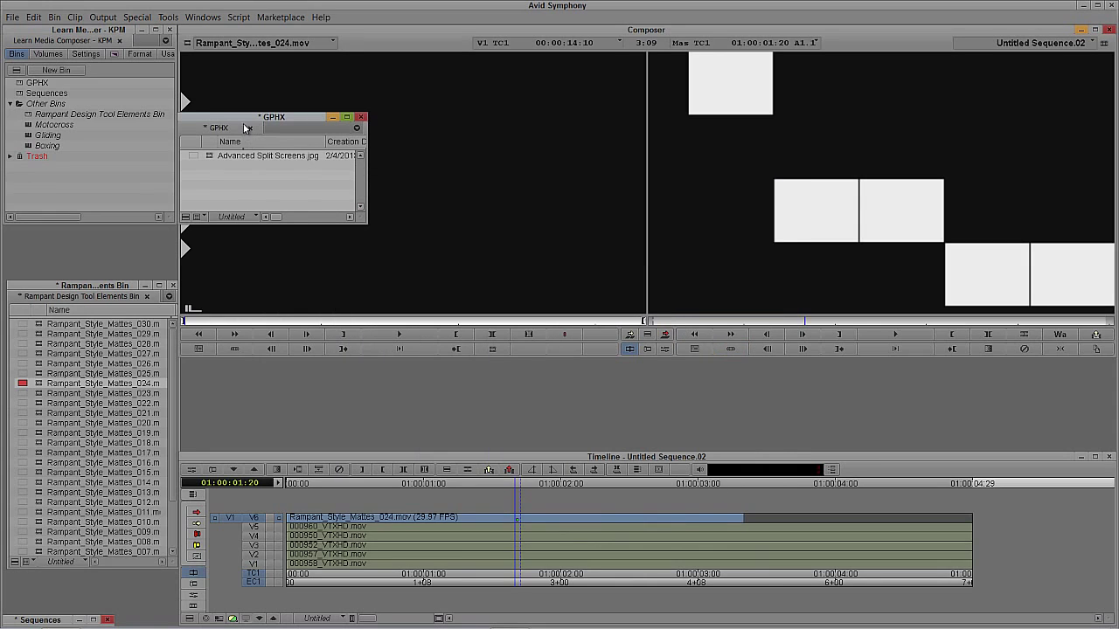
Move the GPHX bin clear of the monitors and load Advanced Split Screens.jpg as source, parked at 01:00:10:23
{"action": "left_click_drag", "start_coordinate": [246, 121], "coordinate": [97, 329]}
{"action": "double_click", "coordinate": [66, 362]}
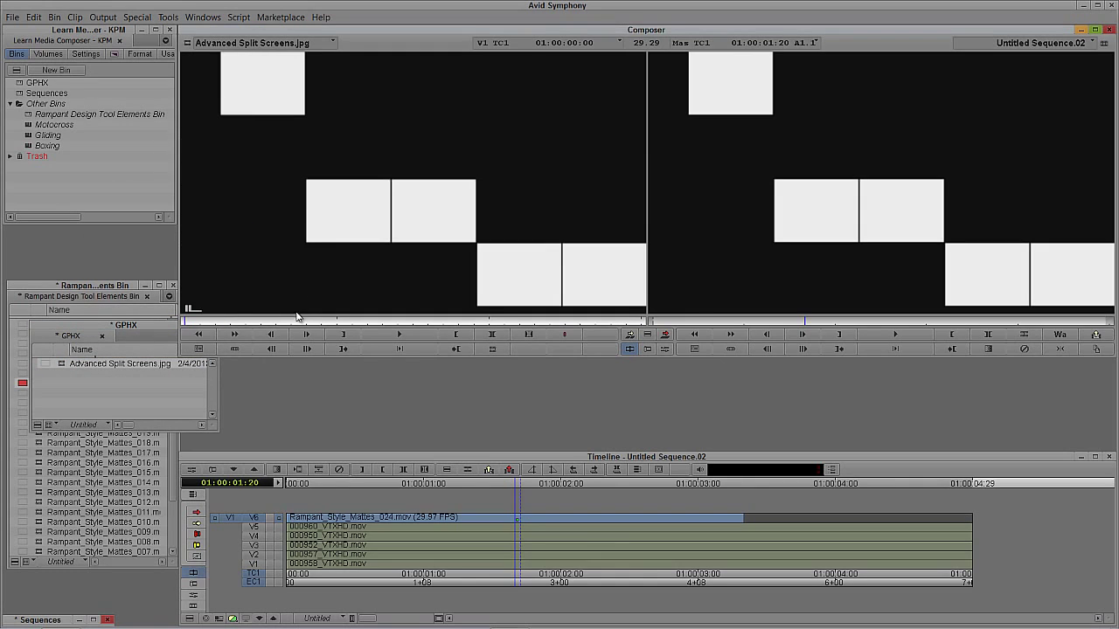
{"action": "left_click", "coordinate": [348, 320]}
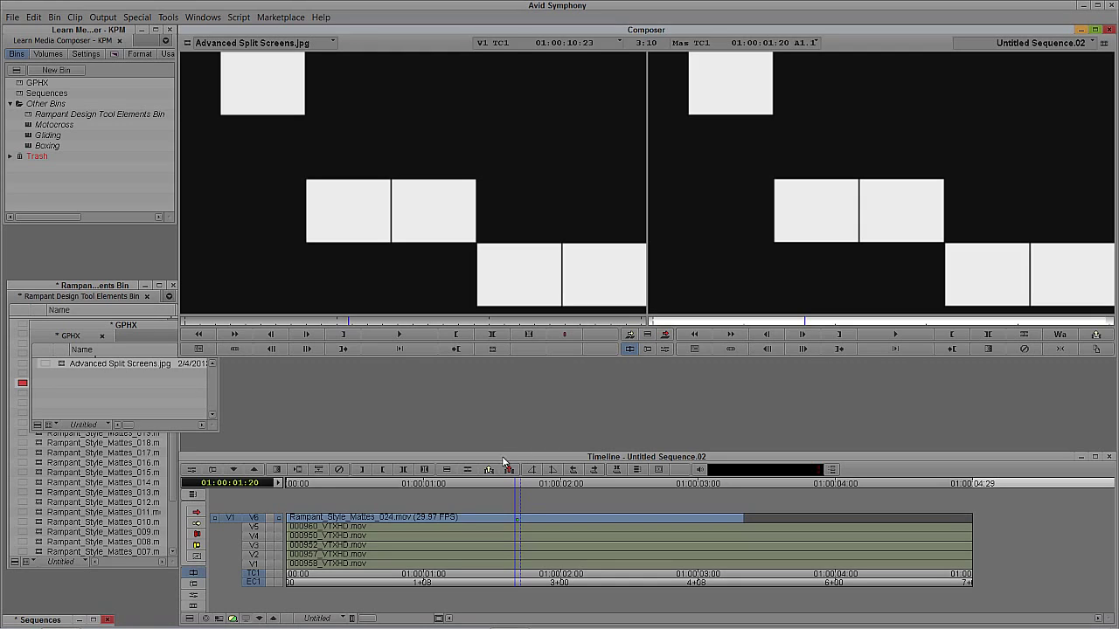
Split the Rampant matte on V6 at 01:00:01:20 and slide its second half to the end of the sequence
{"action": "left_click", "coordinate": [470, 473]}
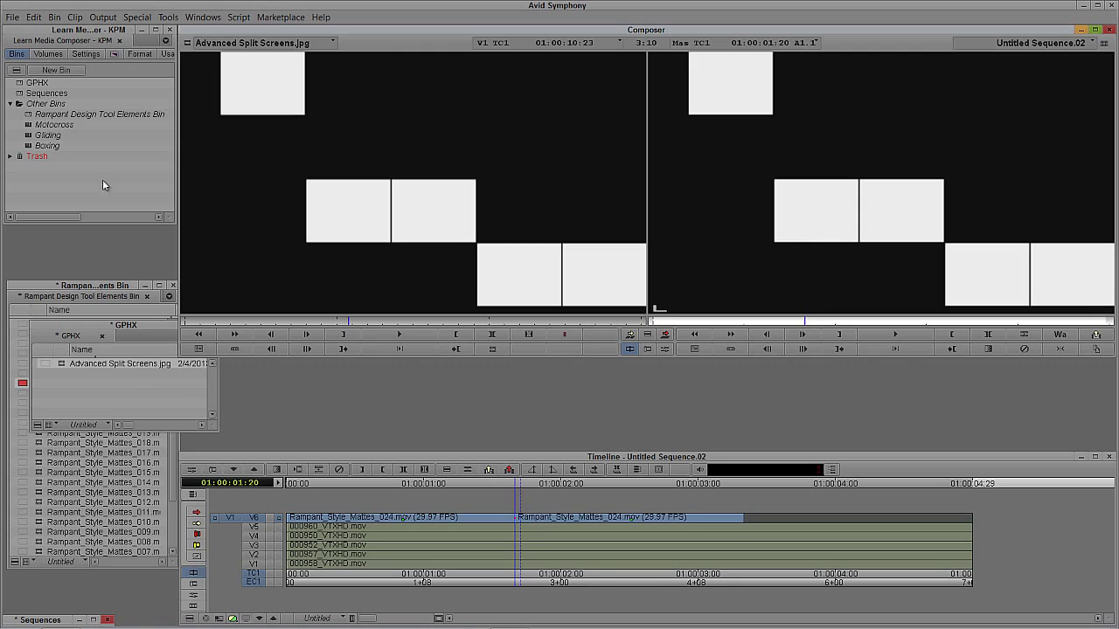
{"action": "left_click", "coordinate": [197, 514]}
{"action": "left_click_drag", "start_coordinate": [547, 514], "coordinate": [771, 511]}
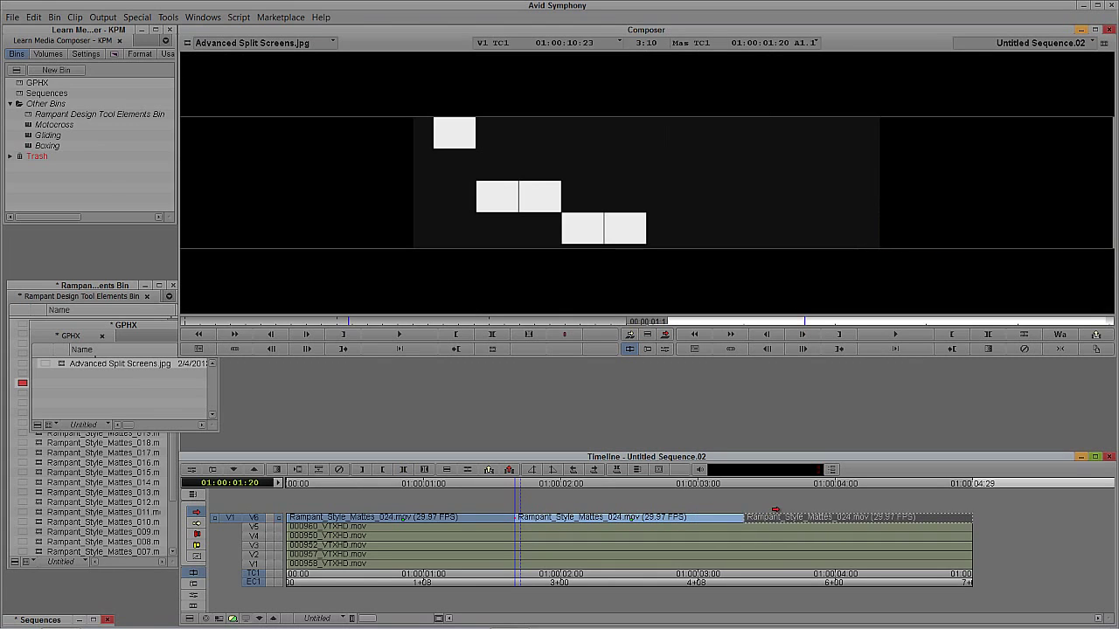
{"action": "left_click", "coordinate": [198, 516]}
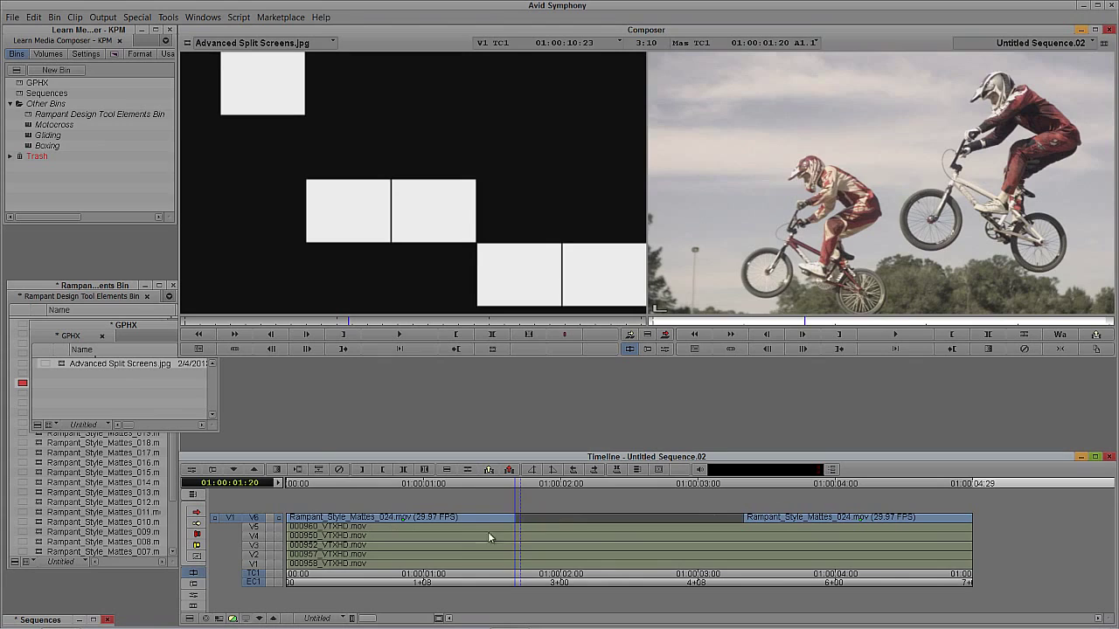
Mark the gap between the two matte halves on V6 and overwrite it with Advanced Split Screens.jpg
{"action": "left_click_drag", "start_coordinate": [518, 530], "coordinate": [562, 514]}
{"action": "key", "text": "t"}
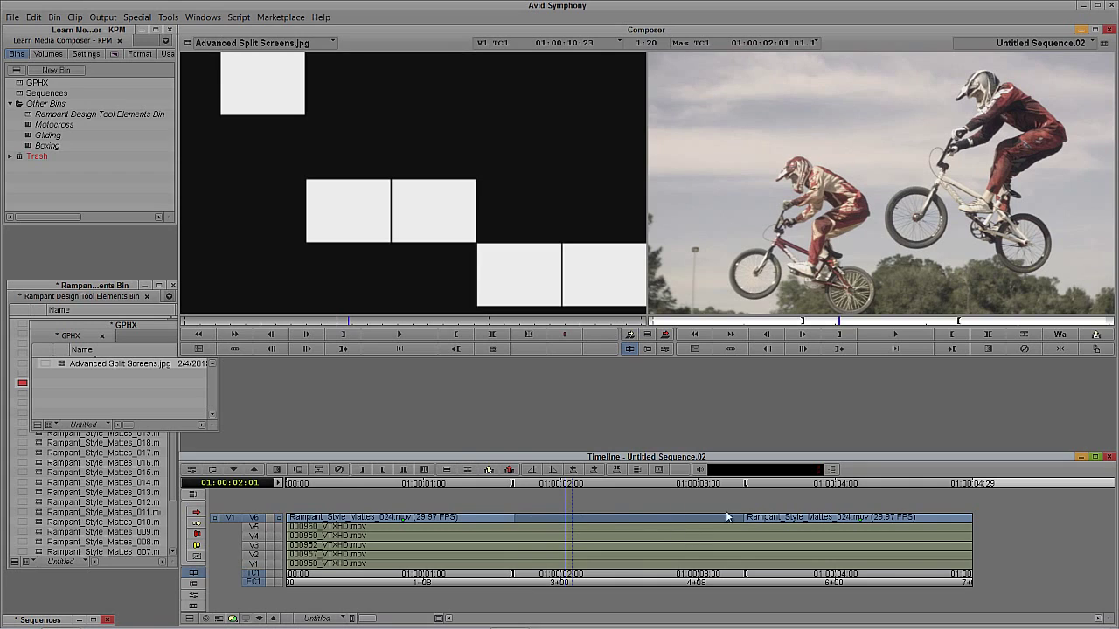
{"action": "left_click", "coordinate": [347, 336]}
{"action": "key", "text": "b"}
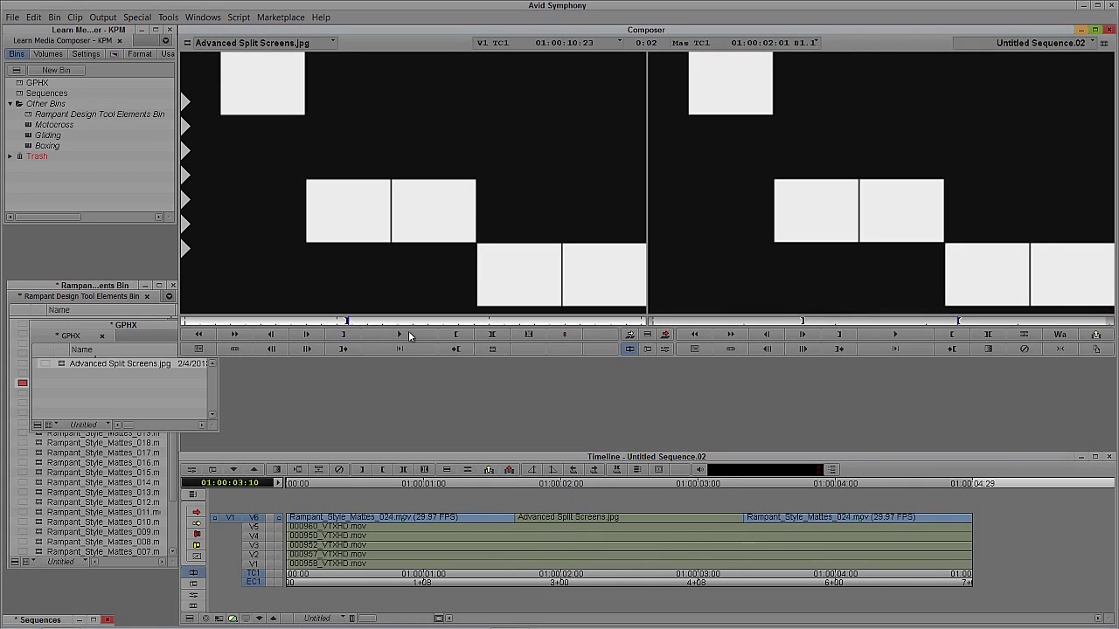
Apply a Luma Key effect to the Advanced Split Screens.jpg still on V6 and park on it to check the key
{"action": "left_click_drag", "start_coordinate": [594, 526], "coordinate": [442, 537]}
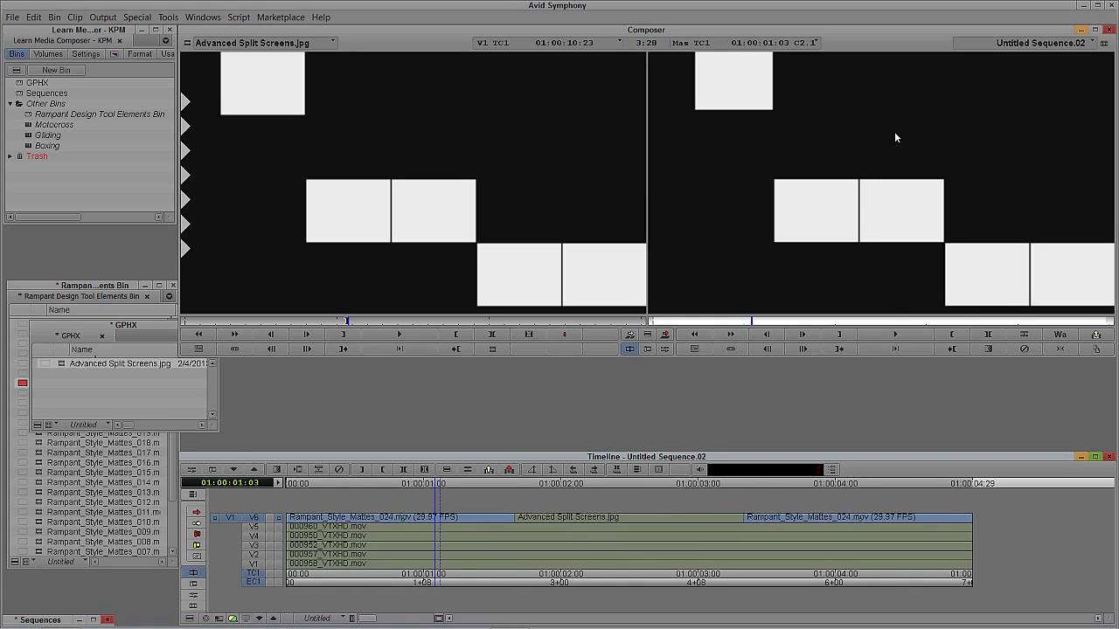
{"action": "key", "text": "ctrl+8"}
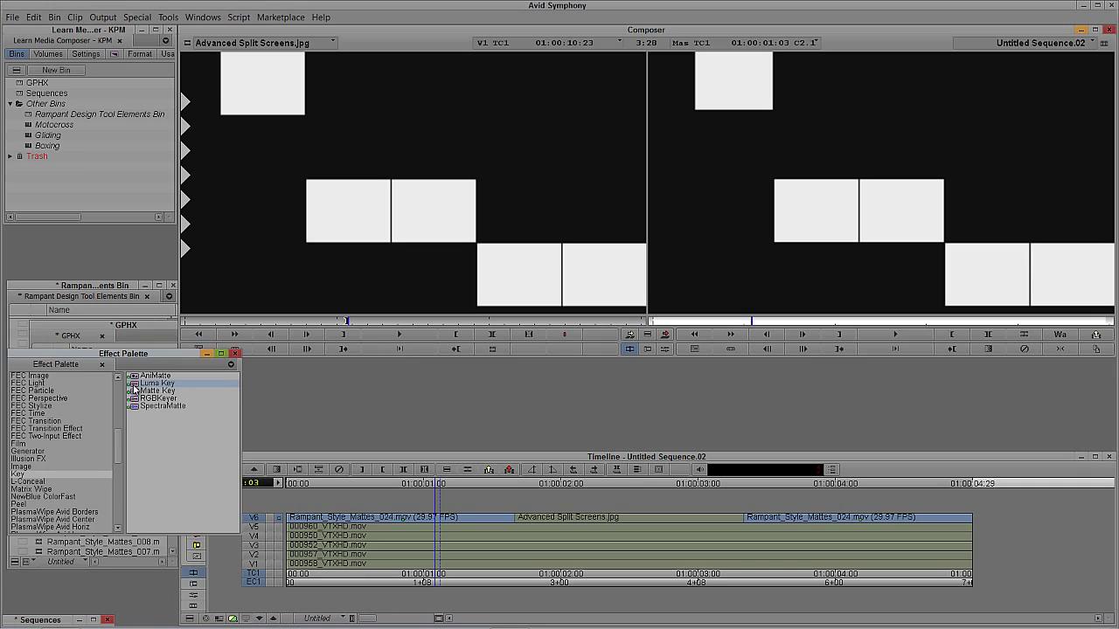
{"action": "left_click_drag", "start_coordinate": [135, 389], "coordinate": [571, 515]}
{"action": "left_click", "coordinate": [573, 517]}
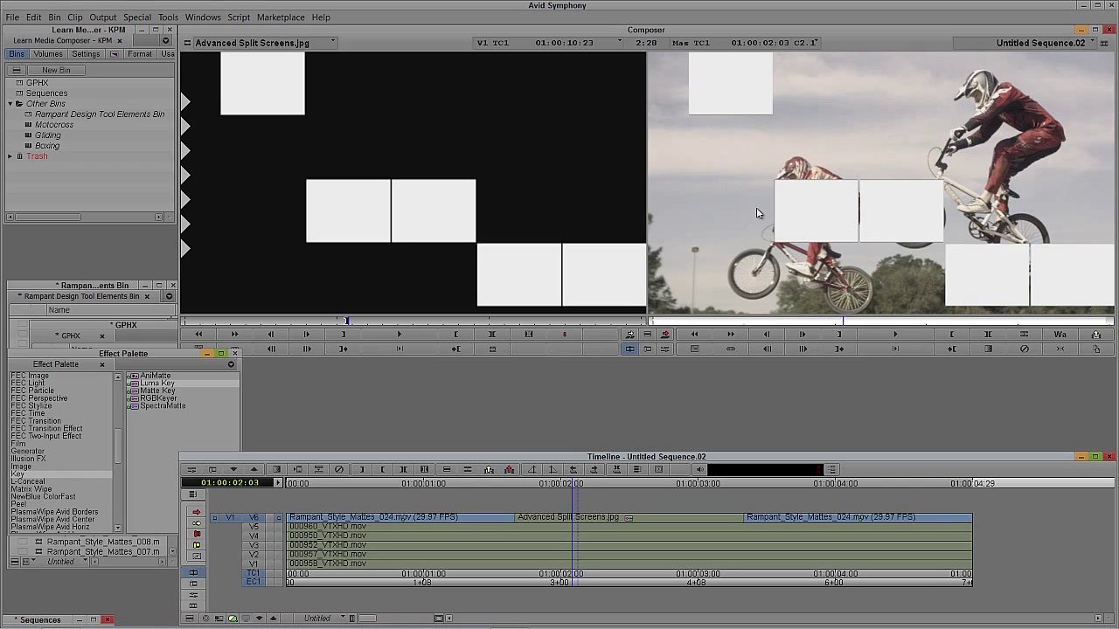
Apply the 3D Warp effect from the Blend category to the 000960_VTXHD.mov clip on V5
{"action": "key", "text": "ctrl+8"}
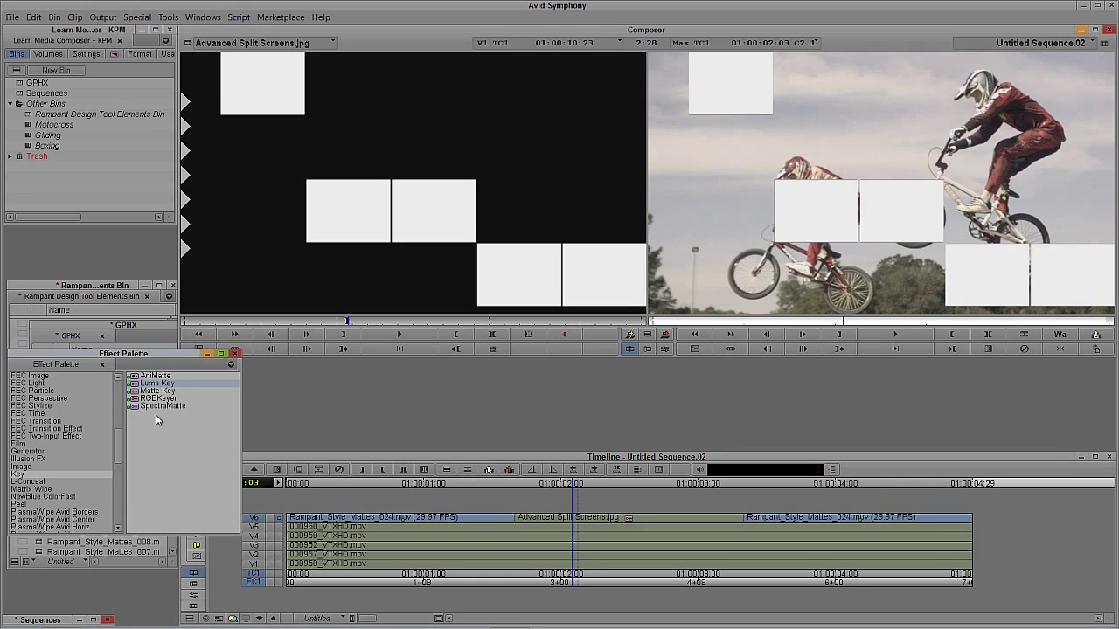
{"action": "left_click_drag", "start_coordinate": [116, 457], "coordinate": [131, 381]}
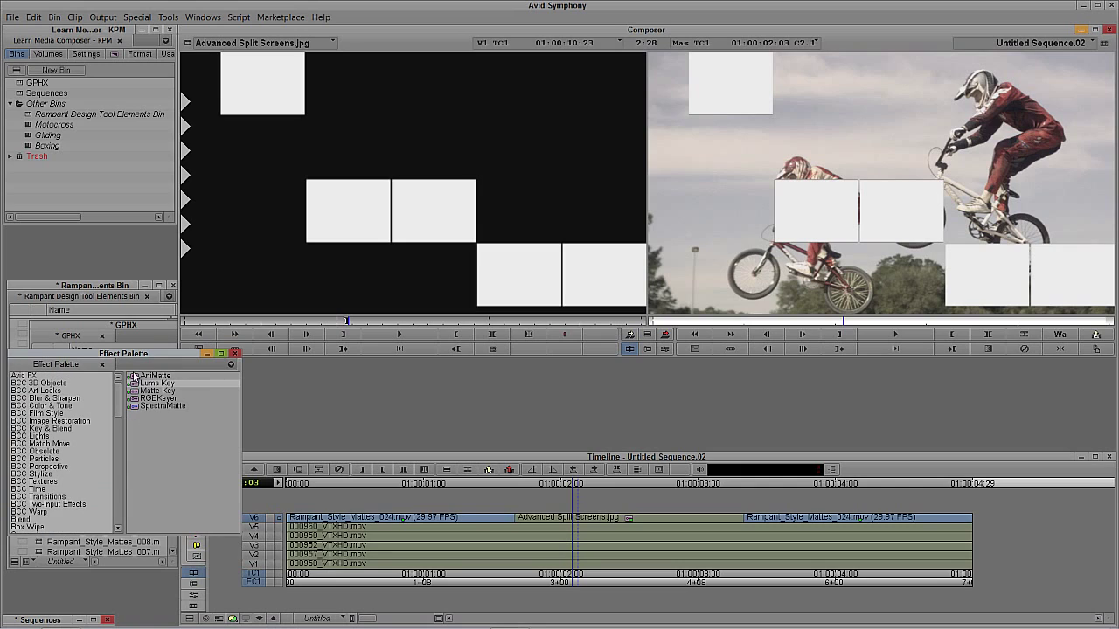
{"action": "left_click", "coordinate": [31, 521]}
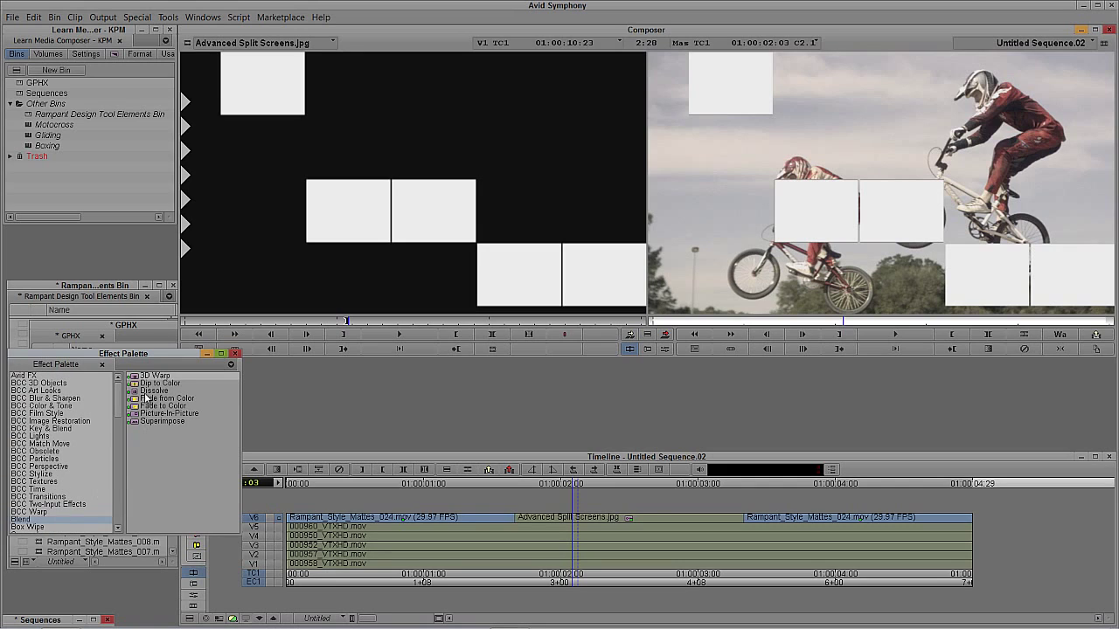
{"action": "left_click_drag", "start_coordinate": [149, 376], "coordinate": [517, 531]}
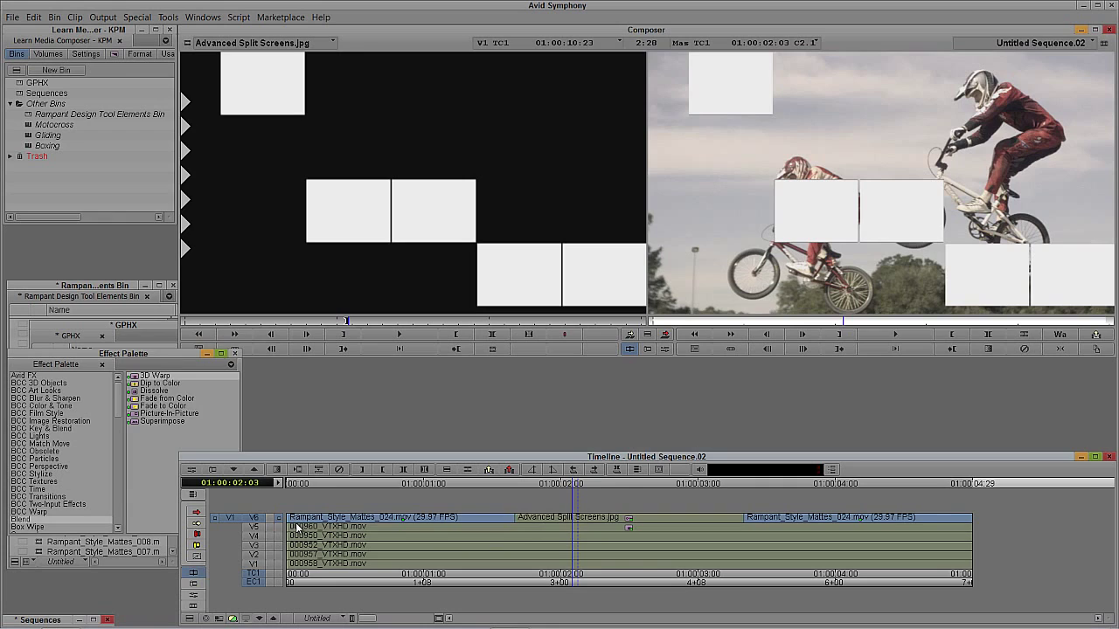
Open the V5 clip's 3D Warp settings, set its scaling to 40 and move the picture over the uppermost white box
{"action": "key", "text": "shift+F8"}
{"action": "left_click", "coordinate": [569, 540]}
{"action": "left_click", "coordinate": [570, 529]}
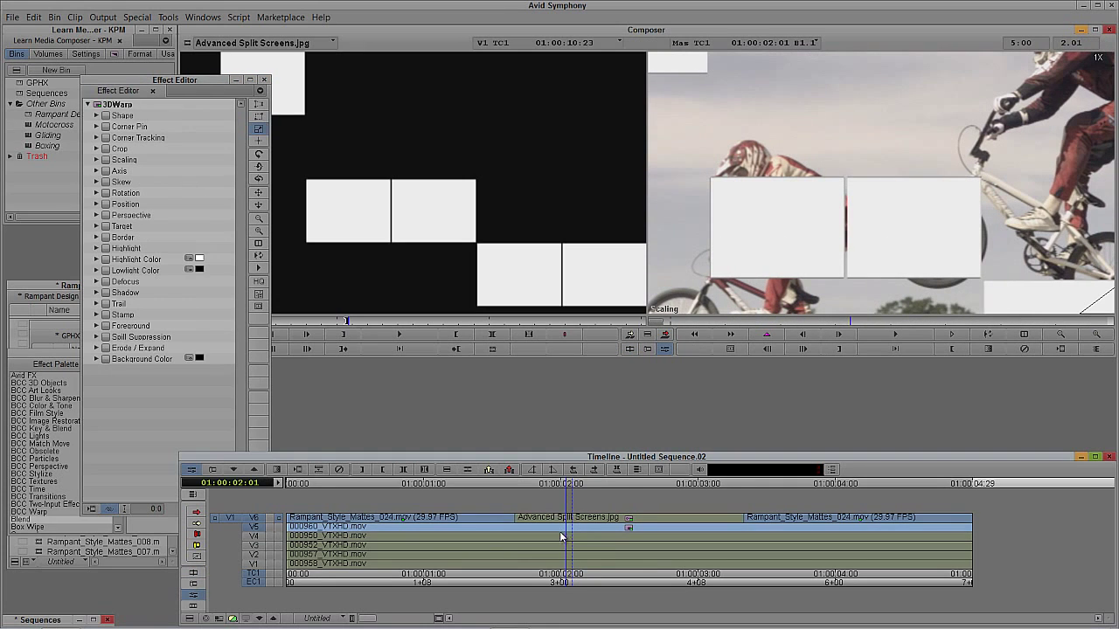
{"action": "left_click_drag", "start_coordinate": [175, 84], "coordinate": [85, 128]}
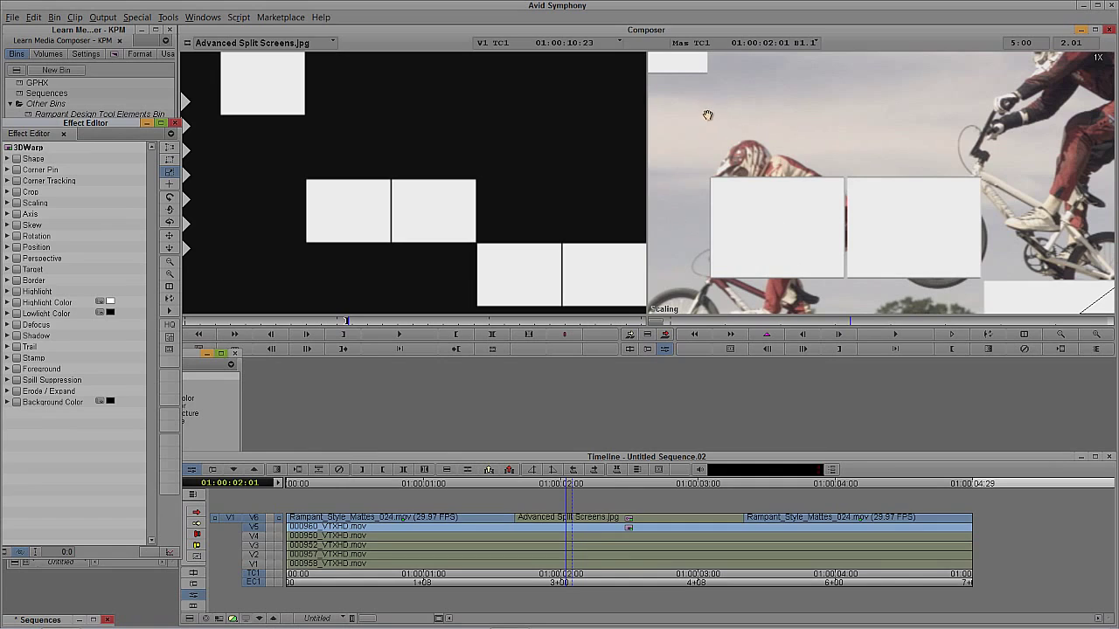
{"action": "left_click_drag", "start_coordinate": [707, 117], "coordinate": [845, 258]}
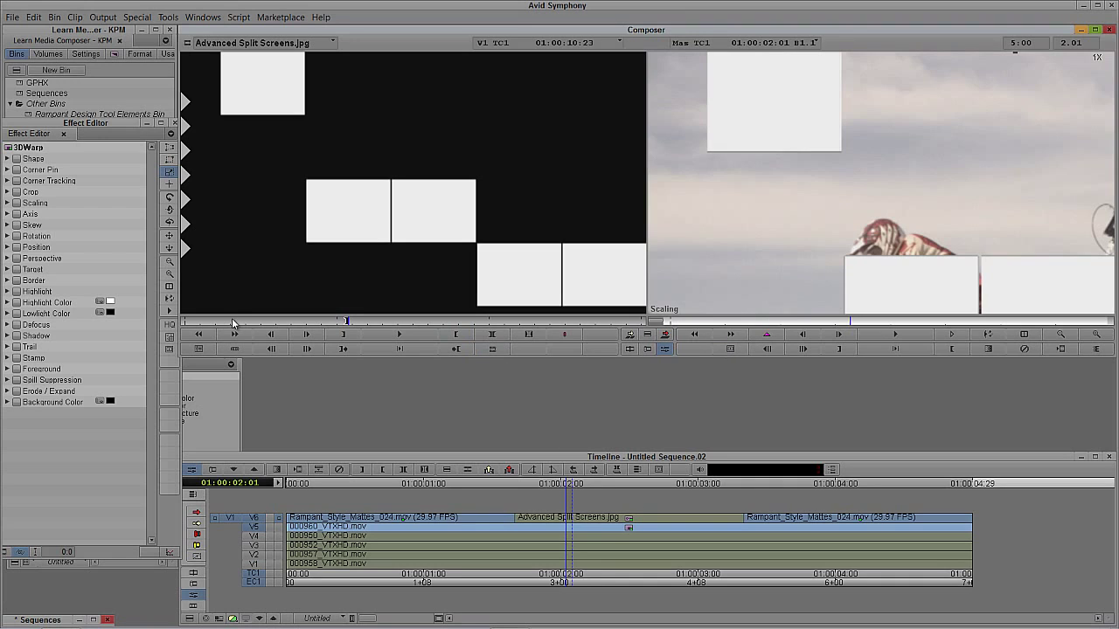
{"action": "left_click", "coordinate": [8, 206]}
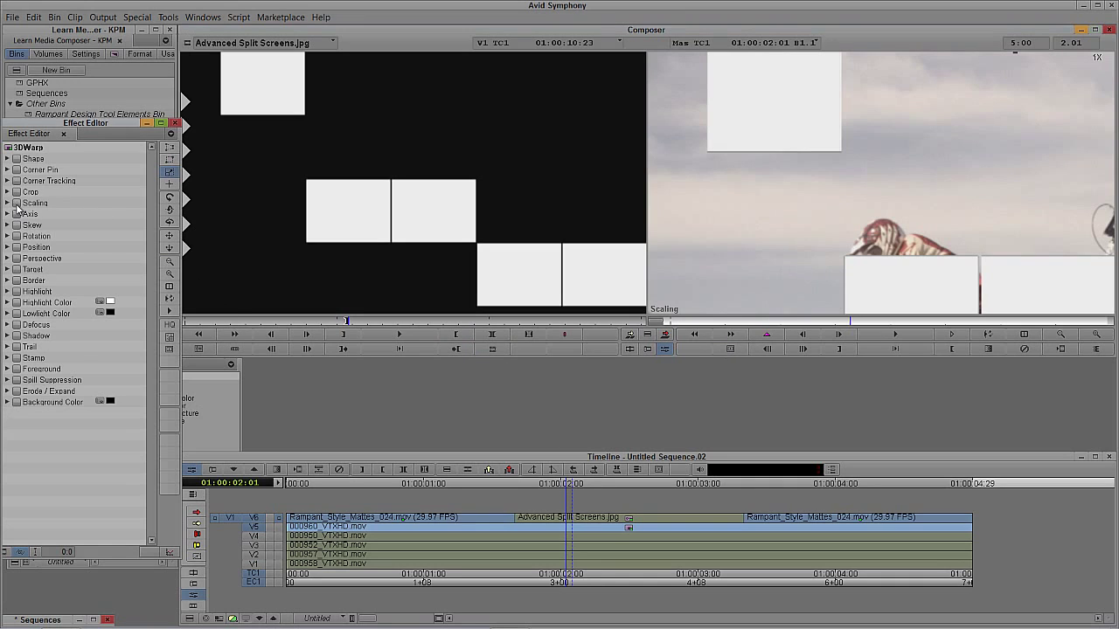
{"action": "left_click", "coordinate": [7, 203]}
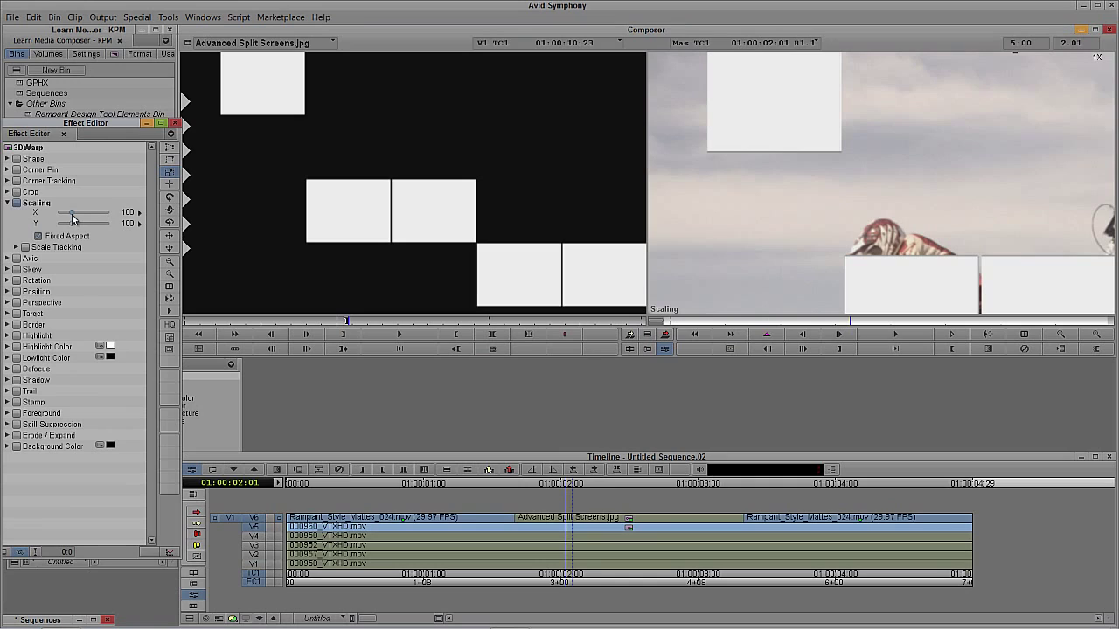
{"action": "left_click_drag", "start_coordinate": [72, 215], "coordinate": [61, 214]}
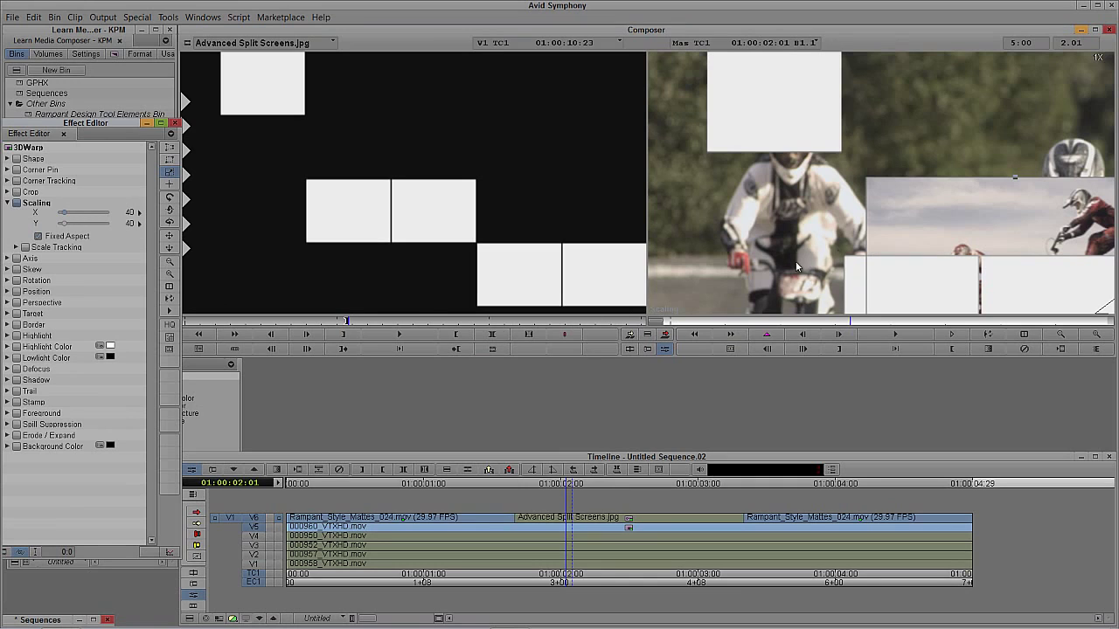
{"action": "left_click_drag", "start_coordinate": [906, 240], "coordinate": [707, 82]}
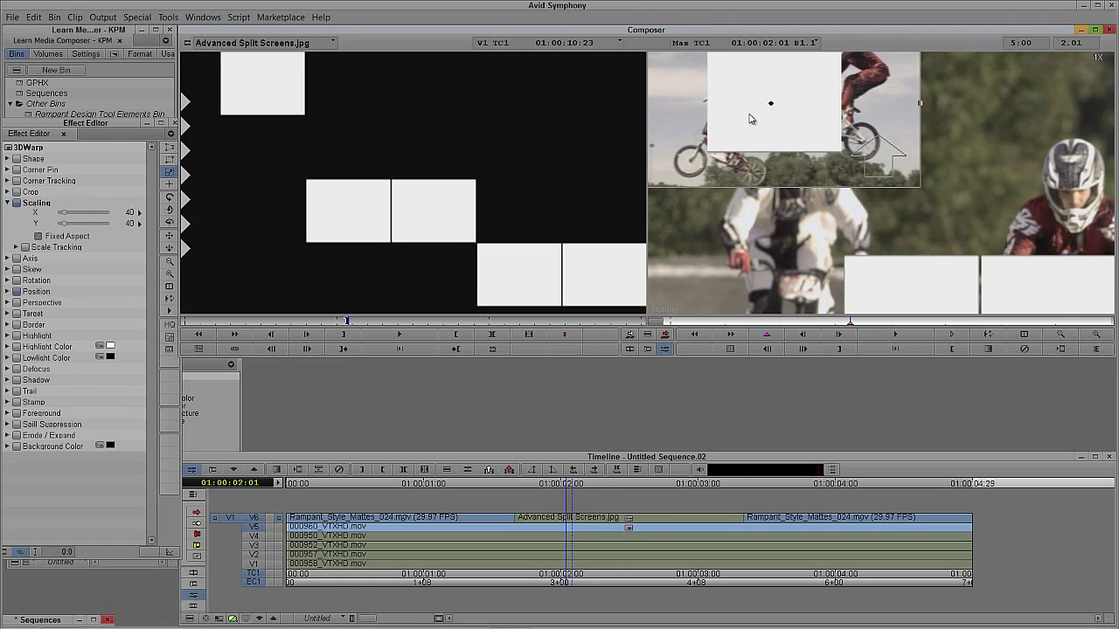
Set the V5 clip's scaling to 30 and nudge it slightly upward over the uppermost white box
{"action": "left_click", "coordinate": [65, 217]}
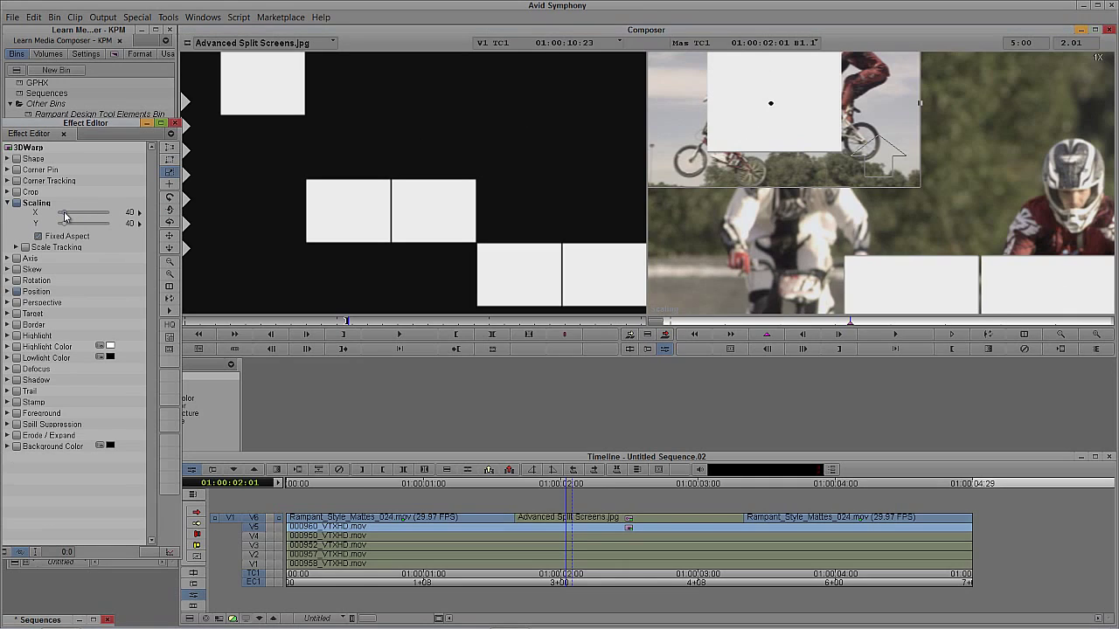
{"action": "left_click_drag", "start_coordinate": [65, 217], "coordinate": [70, 219]}
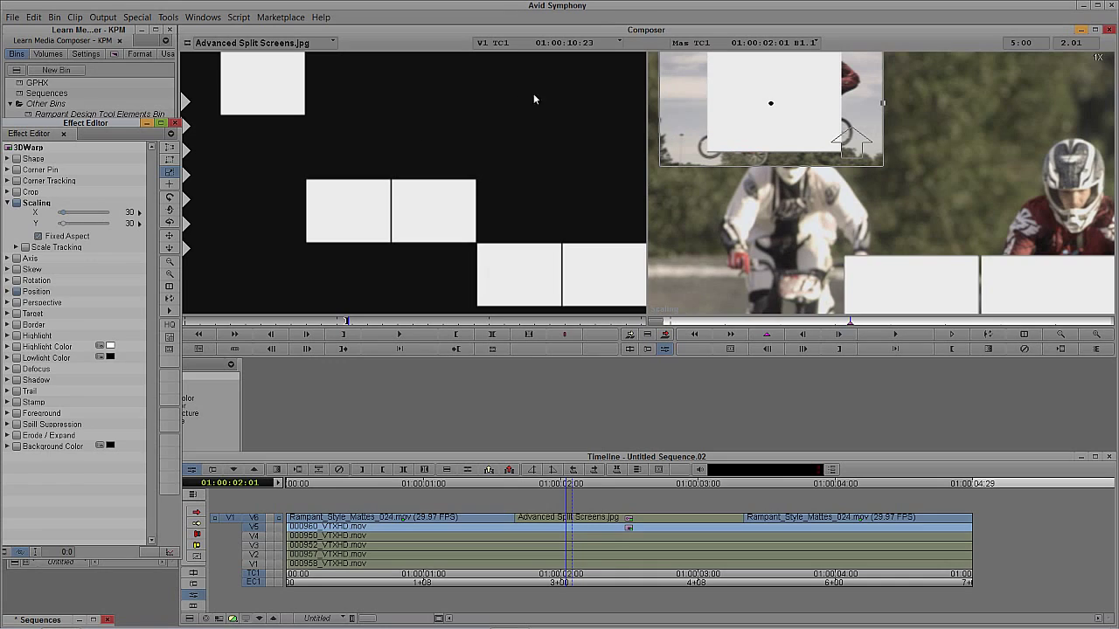
{"action": "left_click_drag", "start_coordinate": [687, 144], "coordinate": [697, 136]}
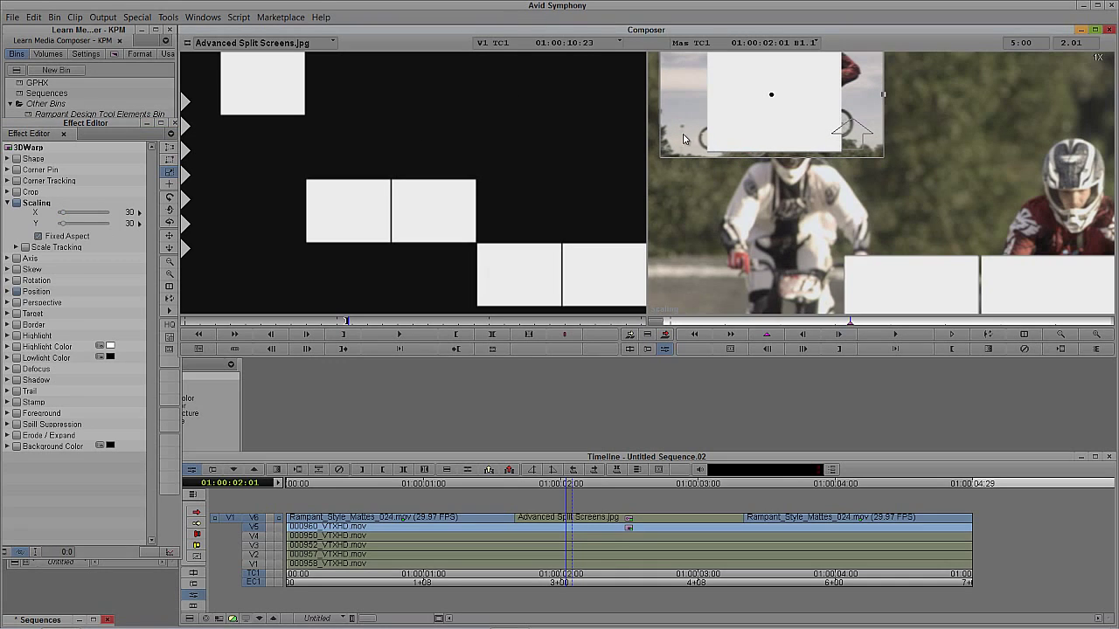
Crop the left and right edges of the V5 picture to match the sides of the uppermost white box
{"action": "left_click", "coordinate": [169, 160]}
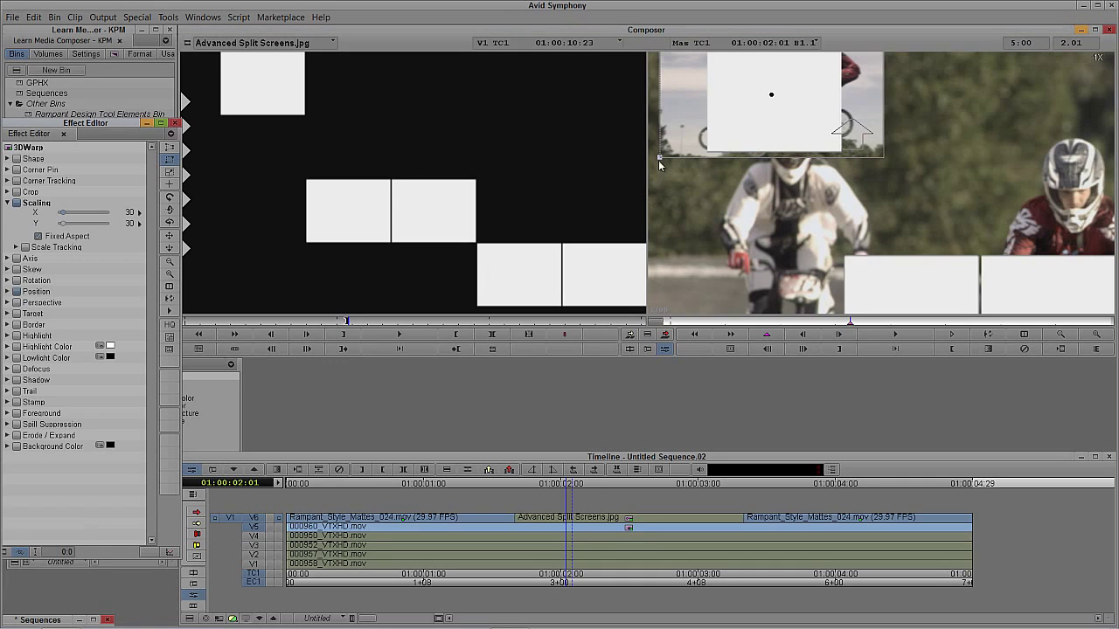
{"action": "left_click_drag", "start_coordinate": [659, 162], "coordinate": [693, 162]}
{"action": "left_click_drag", "start_coordinate": [702, 162], "coordinate": [703, 159]}
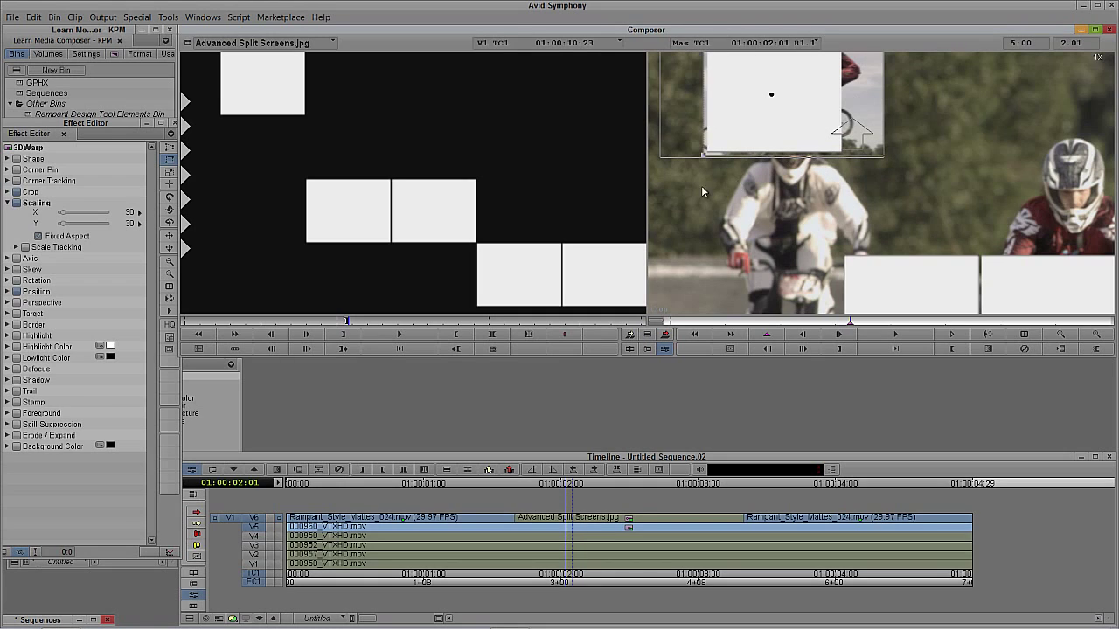
{"action": "left_click", "coordinate": [169, 262]}
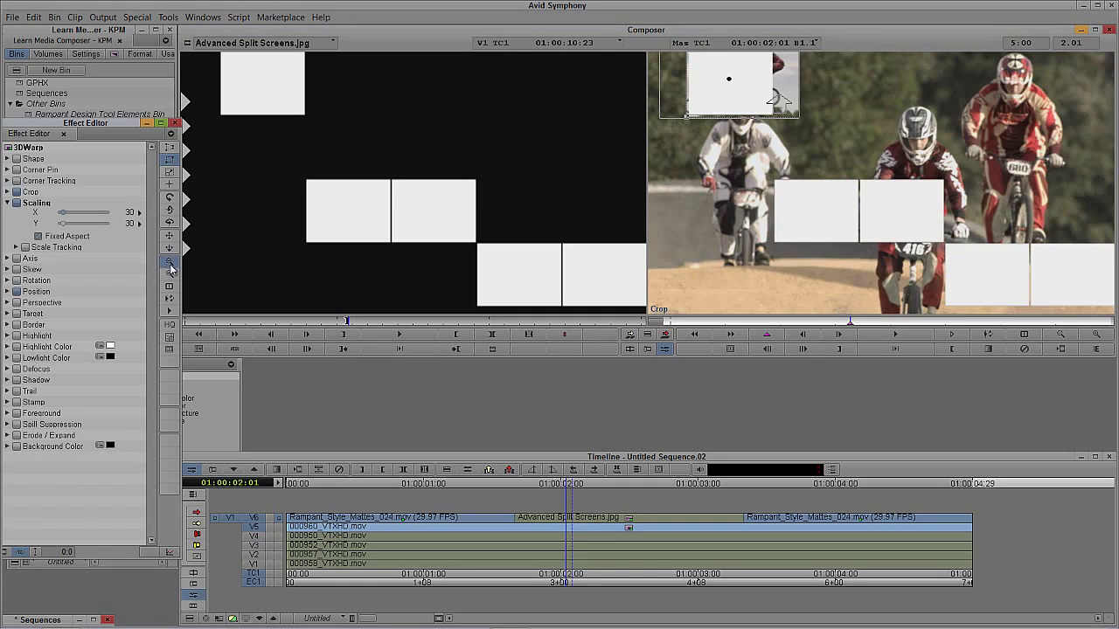
{"action": "left_click", "coordinate": [169, 262]}
{"action": "left_click_drag", "start_coordinate": [819, 77], "coordinate": [800, 78]}
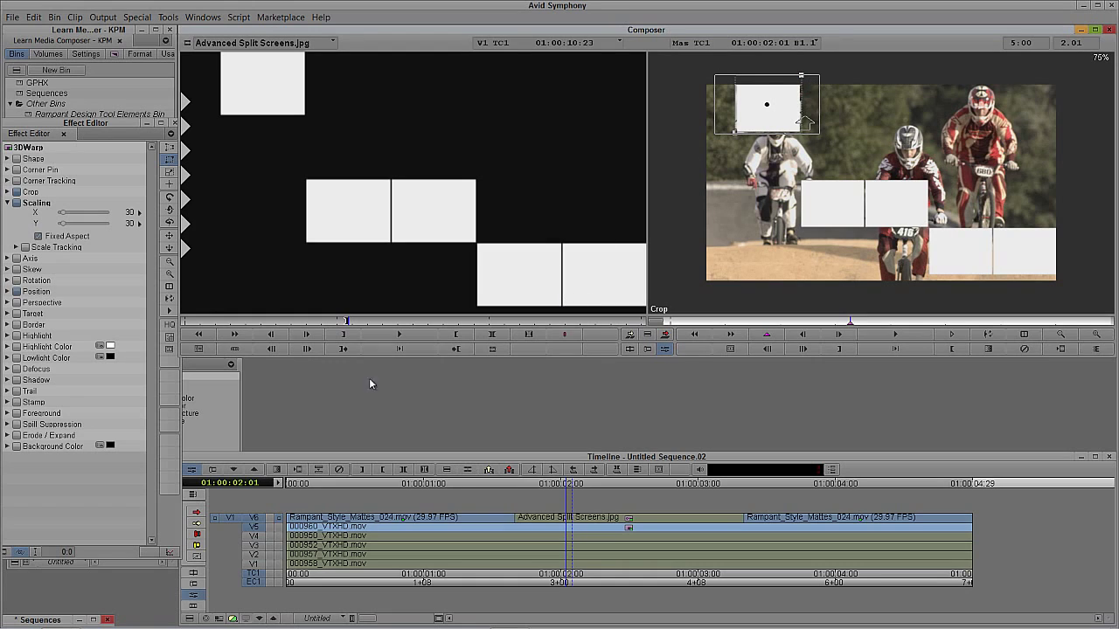
Apply the 3D Warp effect to the 000950_VTXHD.mov clip on V4 and monitor that track without the matte
{"action": "key", "text": "ctrl+8"}
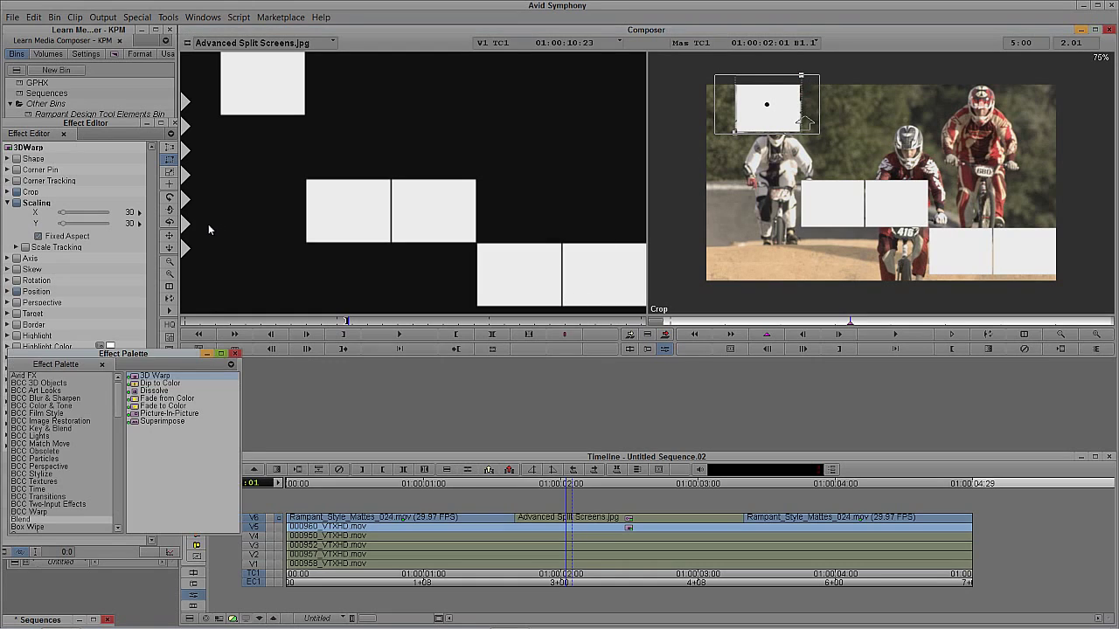
{"action": "left_click", "coordinate": [476, 534]}
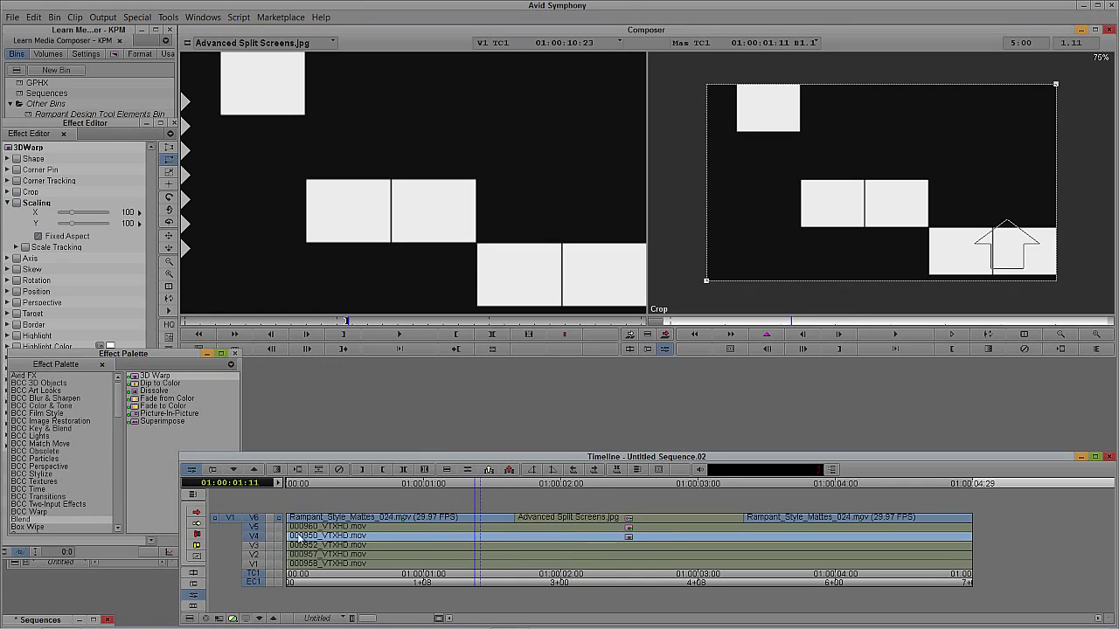
{"action": "left_click", "coordinate": [279, 537]}
{"action": "key", "text": "y"}
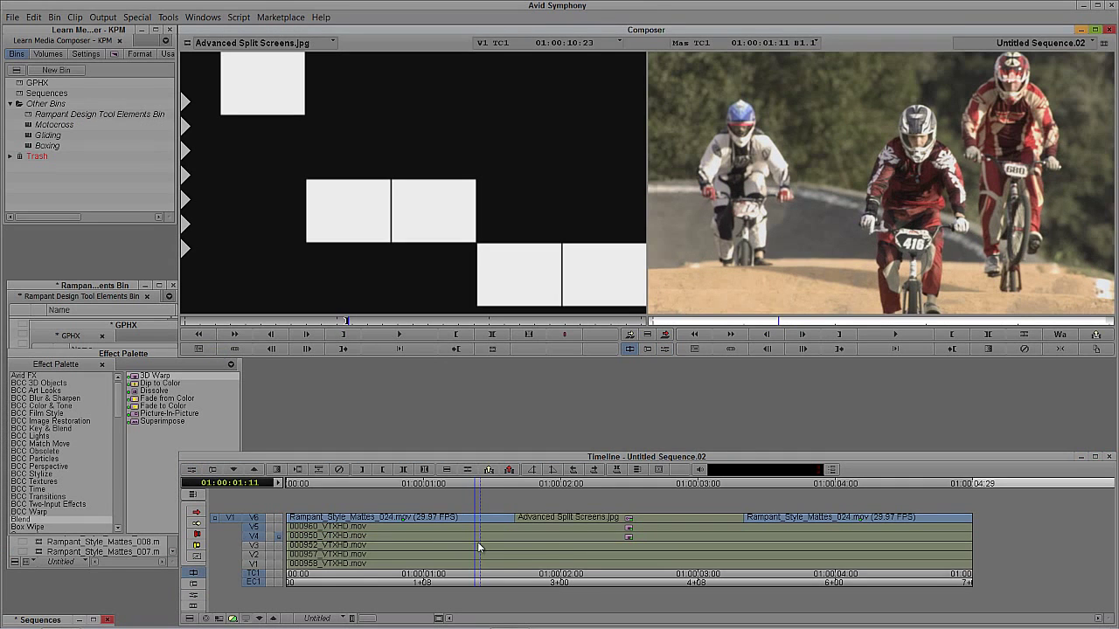
Park at 01:00:01:19, open the V4 clip's 3D Warp settings and monitor V6 again so the matte boxes show
{"action": "left_click", "coordinate": [510, 548]}
{"action": "key", "text": "y"}
{"action": "left_click", "coordinate": [513, 544]}
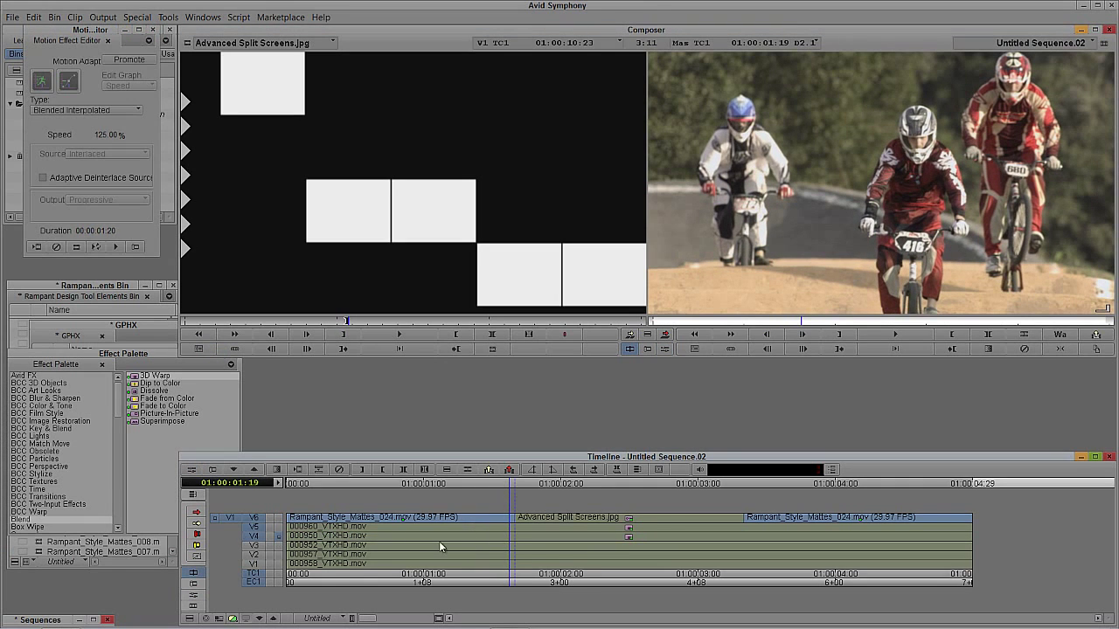
{"action": "left_click", "coordinate": [254, 519]}
{"action": "key", "text": "y"}
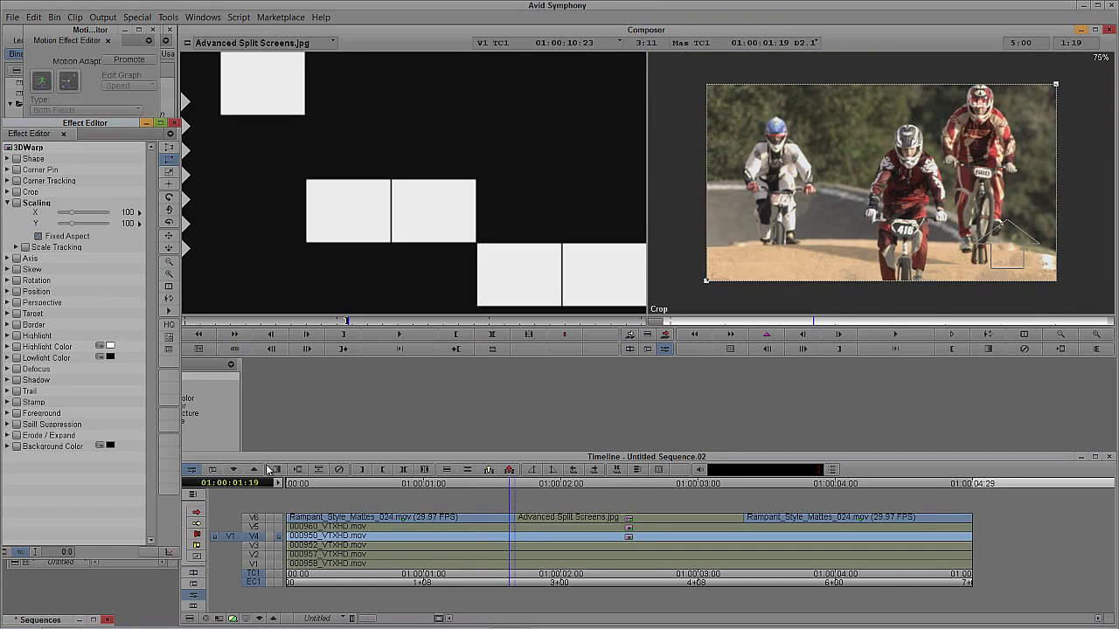
{"action": "left_click", "coordinate": [278, 518]}
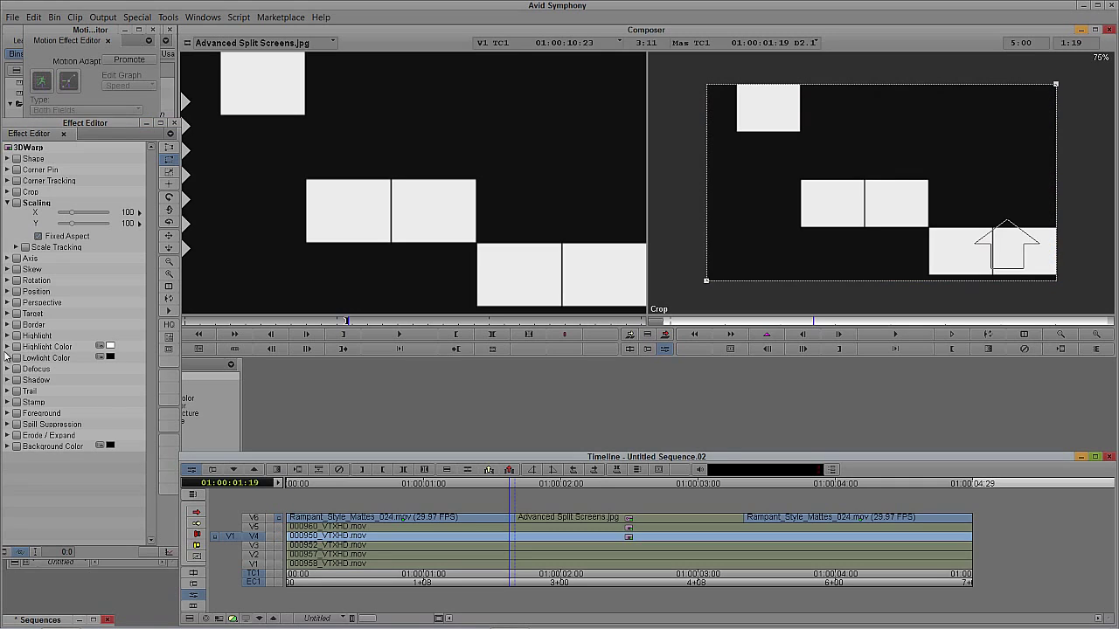
Set the V4 clip's scaling to 30 and move its picture over the left white box of the middle row
{"action": "left_click", "coordinate": [73, 212]}
{"action": "type", "text": "30"}
{"action": "key", "text": "Return"}
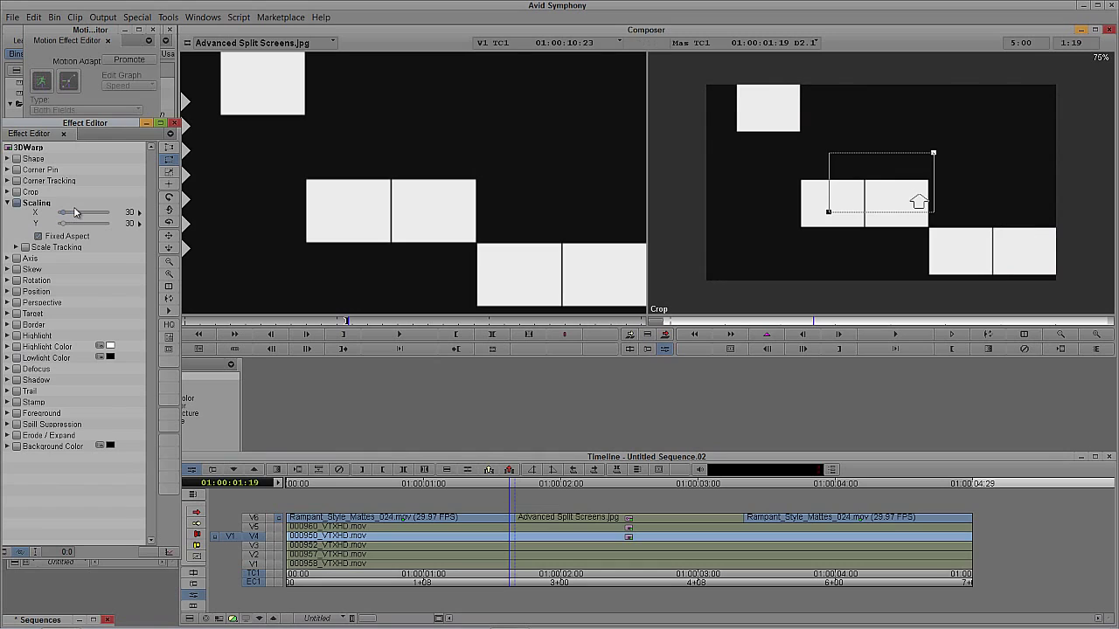
{"action": "left_click_drag", "start_coordinate": [861, 187], "coordinate": [819, 205]}
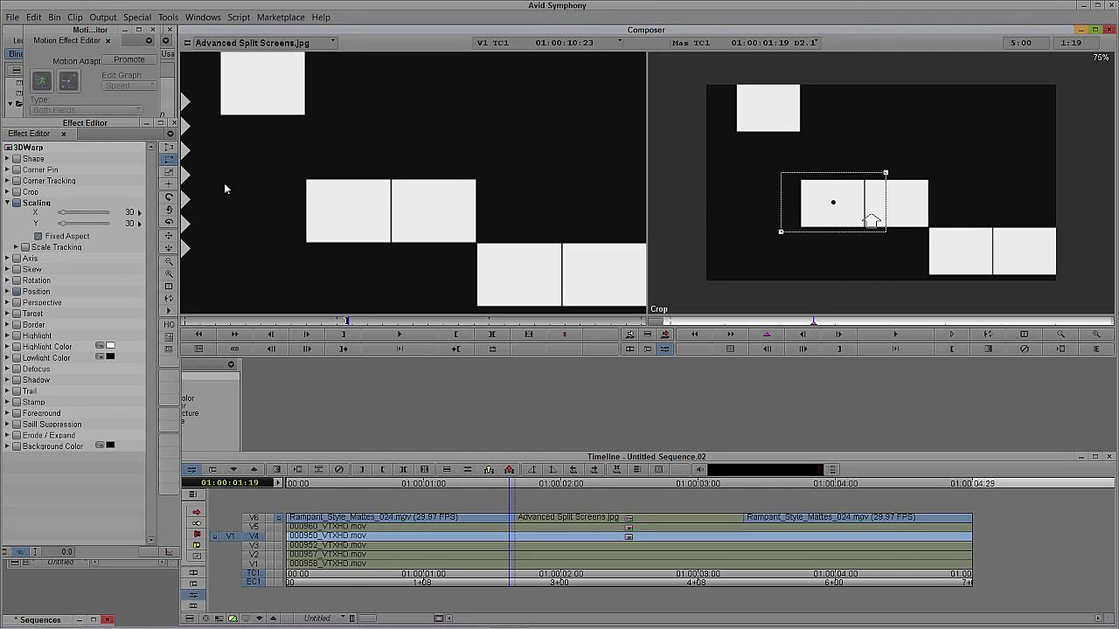
Crop the left and right edges of the V4 picture to match the sides of the middle row's left box
{"action": "left_click", "coordinate": [171, 276]}
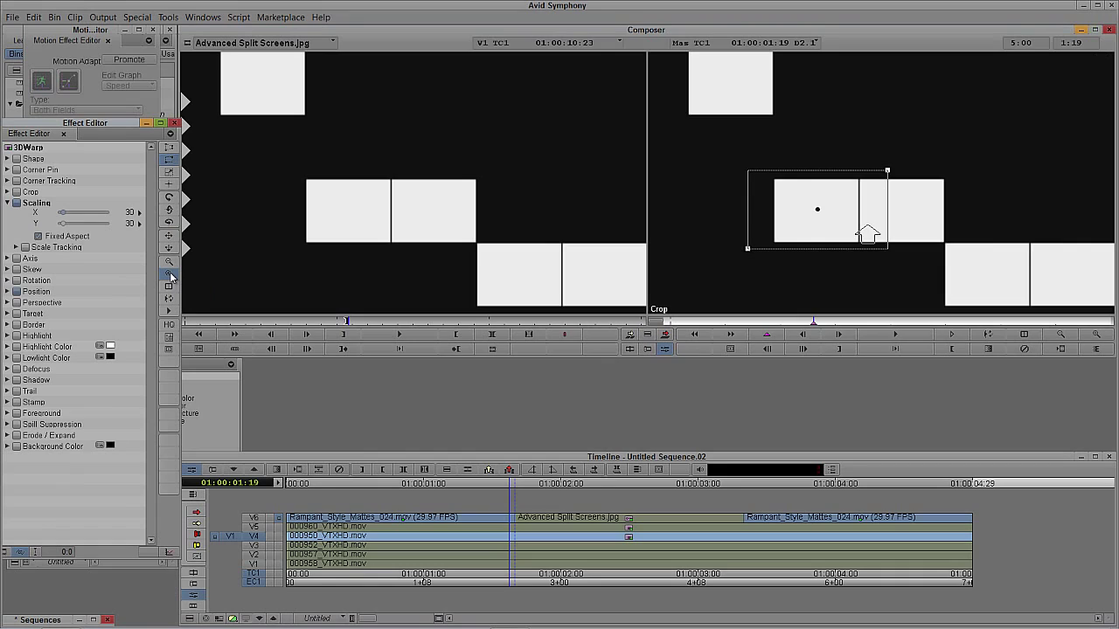
{"action": "left_click", "coordinate": [171, 275]}
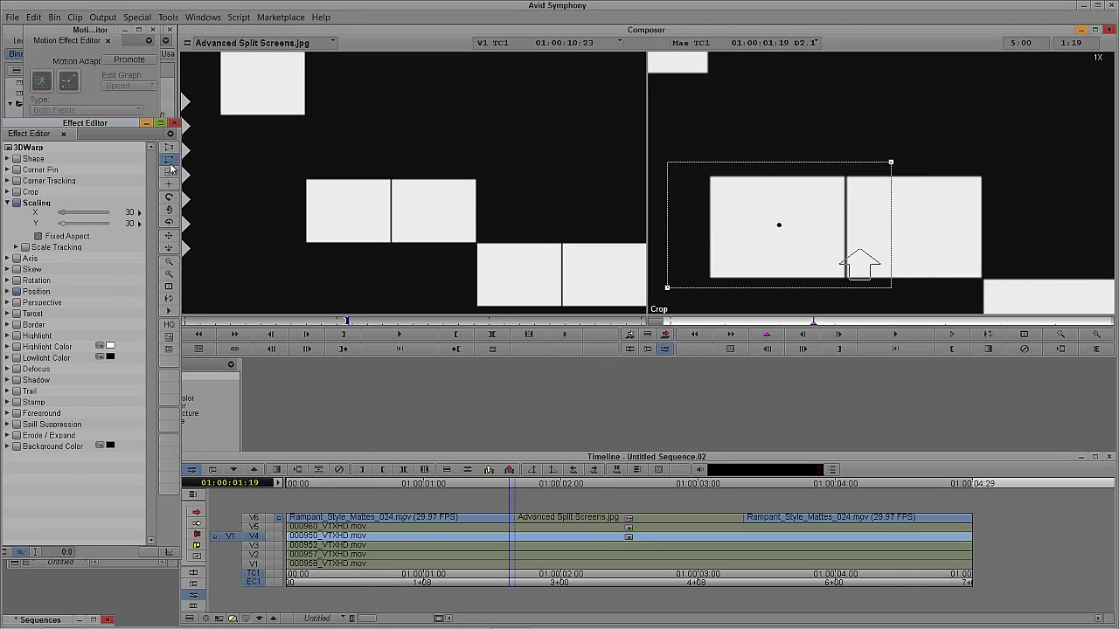
{"action": "left_click", "coordinate": [171, 163]}
{"action": "left_click", "coordinate": [171, 164]}
{"action": "left_click_drag", "start_coordinate": [666, 291], "coordinate": [709, 293]}
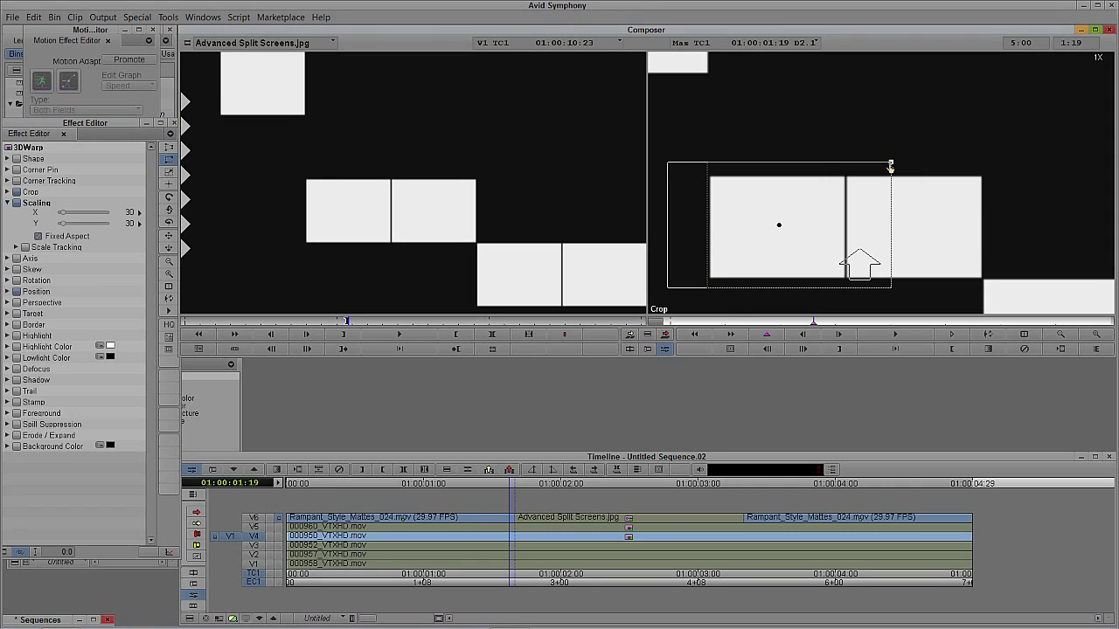
{"action": "left_click_drag", "start_coordinate": [890, 165], "coordinate": [847, 159]}
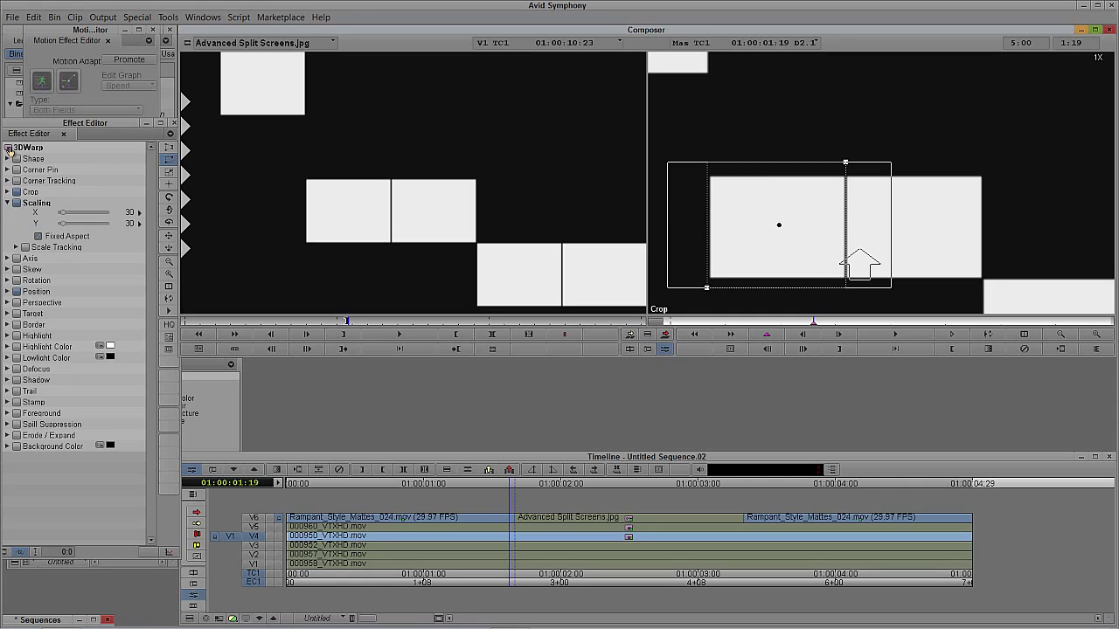
Copy the V4 clip's 3D Warp to 000952_VTXHD.mov on V3 and move its picture over the middle row's right box
{"action": "left_click", "coordinate": [502, 546]}
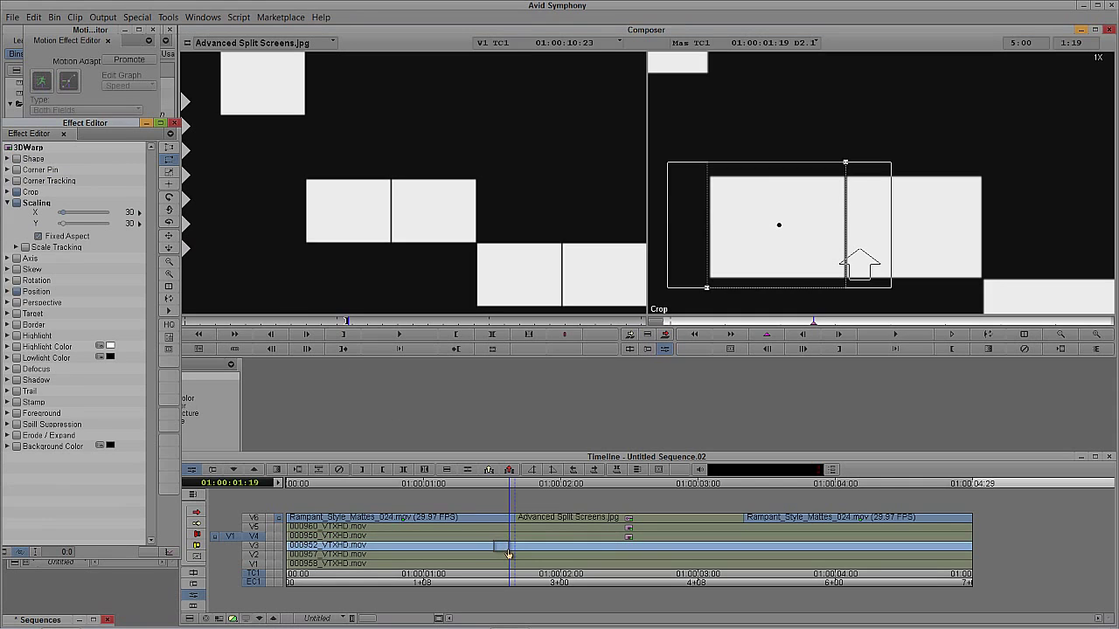
{"action": "left_click_drag", "start_coordinate": [508, 554], "coordinate": [503, 549]}
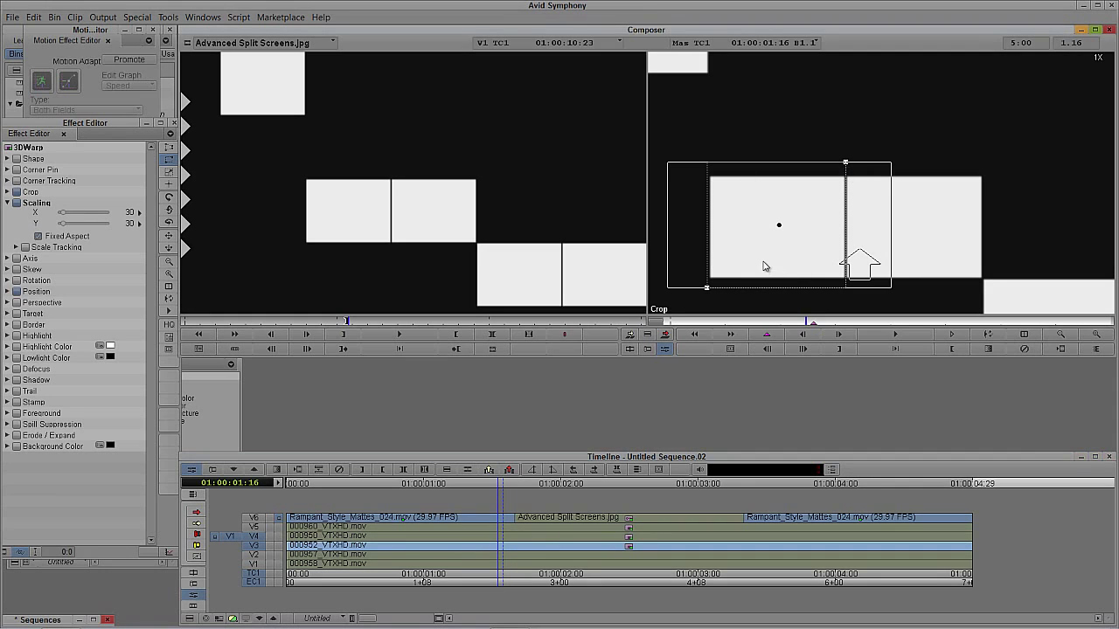
{"action": "left_click_drag", "start_coordinate": [761, 262], "coordinate": [903, 268]}
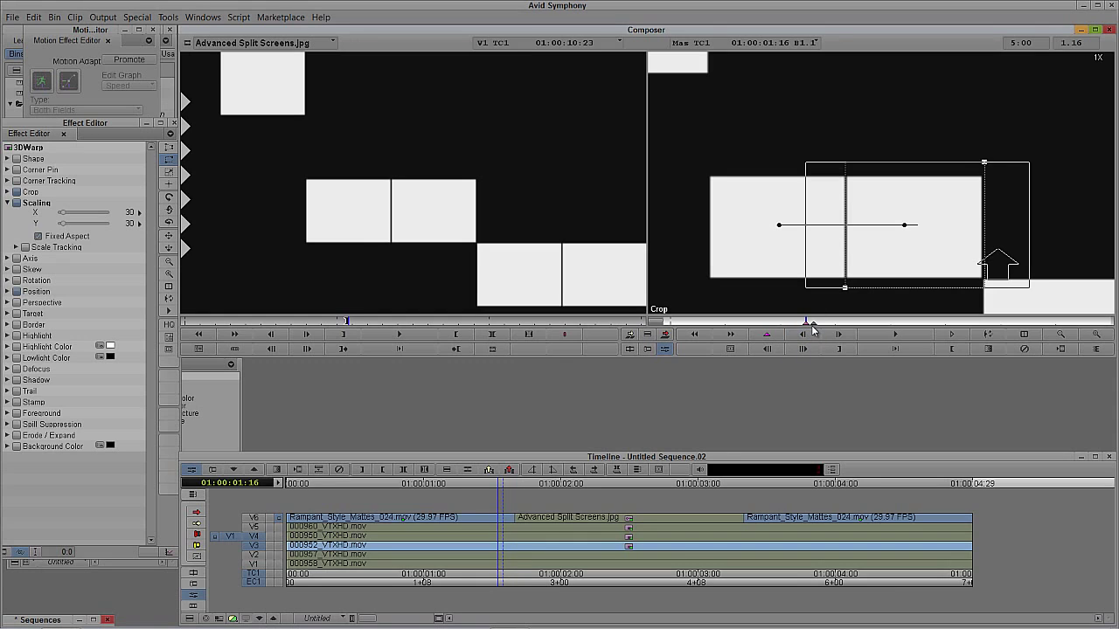
{"action": "left_click_drag", "start_coordinate": [805, 325], "coordinate": [812, 326]}
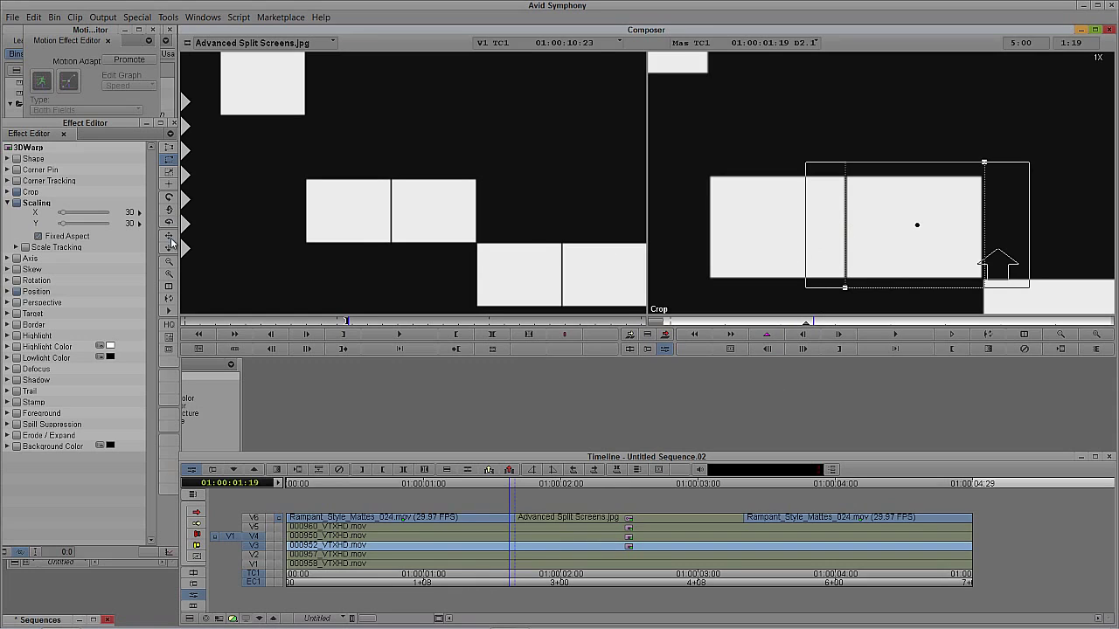
Copy the 3D Warp to 000957_VTXHD.mov on V2 and move its picture over the left box of the lowest row
{"action": "left_click", "coordinate": [169, 261]}
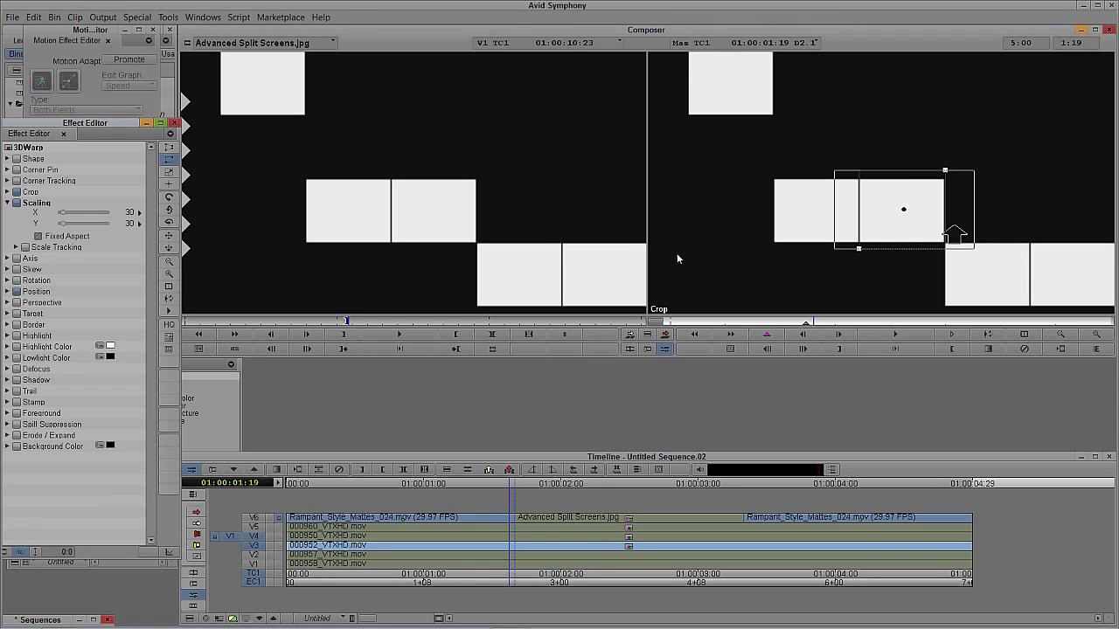
{"action": "left_click", "coordinate": [170, 263]}
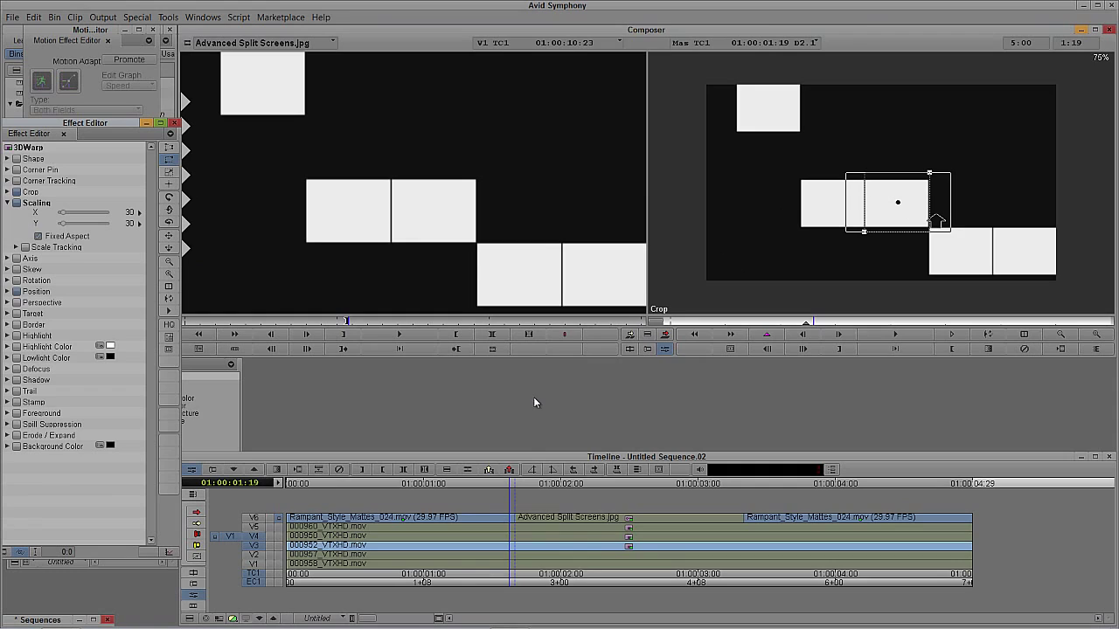
{"action": "left_click", "coordinate": [523, 556]}
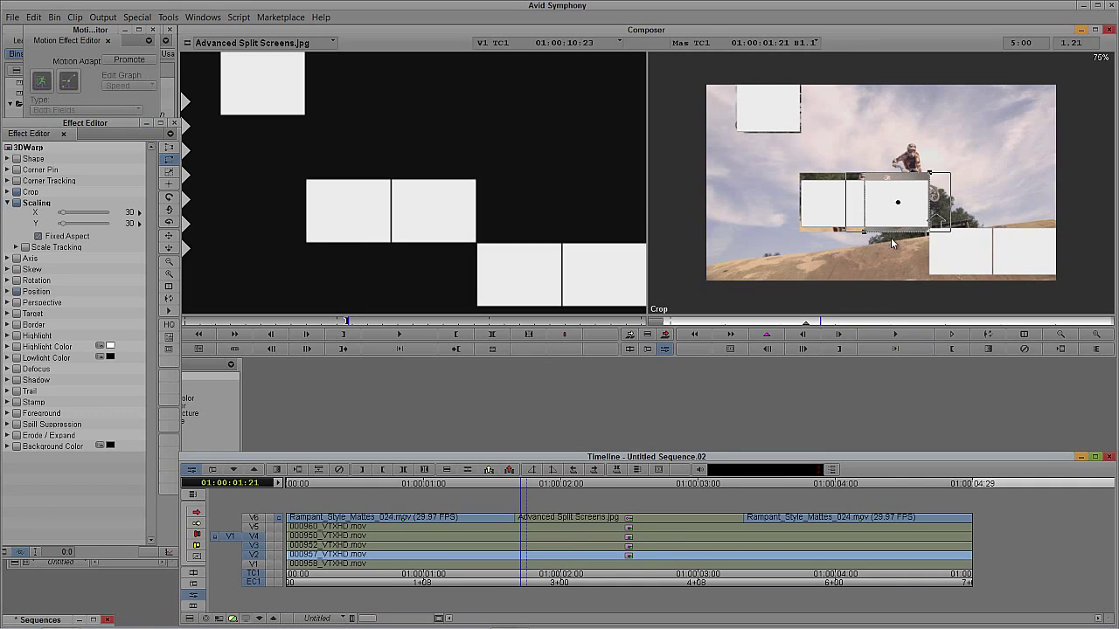
{"action": "left_click_drag", "start_coordinate": [887, 221], "coordinate": [950, 272]}
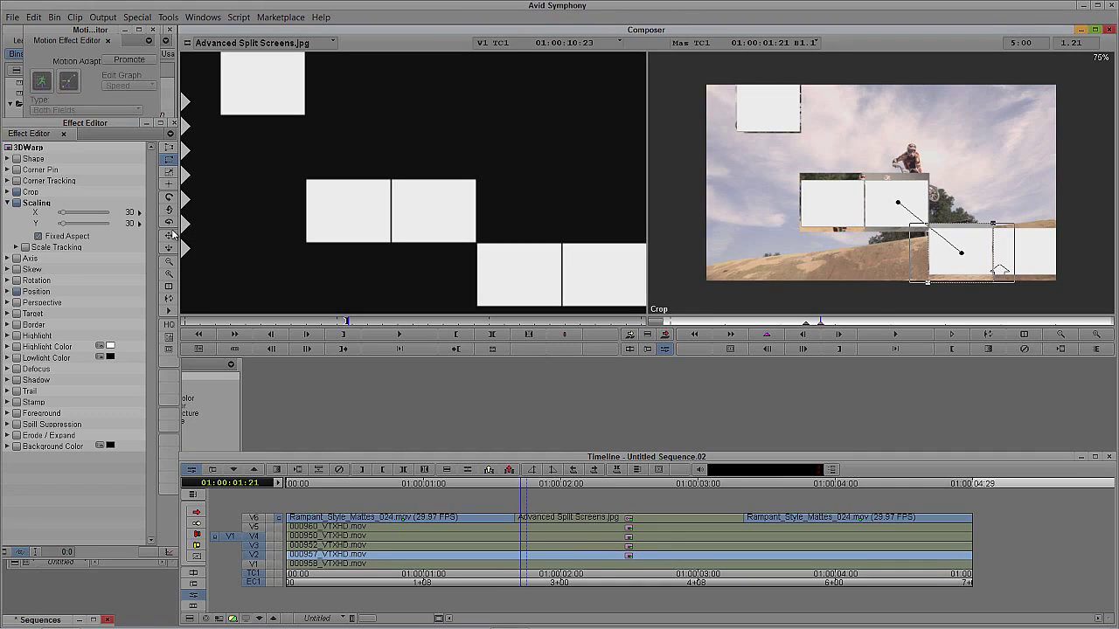
Check the V2 picture against the lowest row's left box at 2X magnification and fine-tune its position
{"action": "left_click", "coordinate": [170, 276]}
{"action": "left_click", "coordinate": [169, 277]}
{"action": "left_click", "coordinate": [170, 276]}
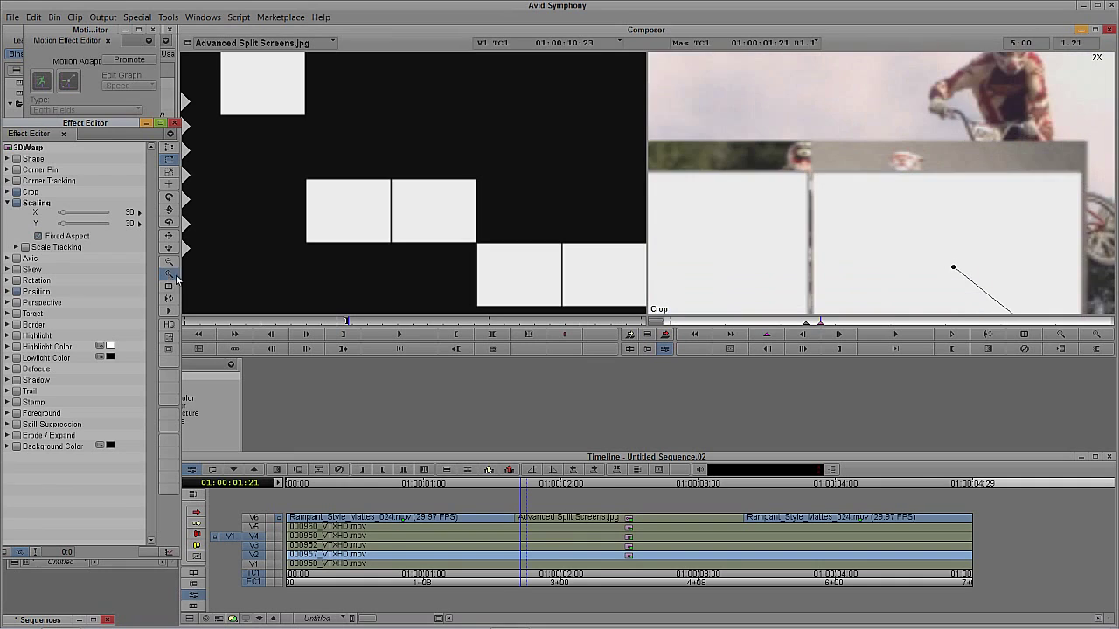
{"action": "left_click_drag", "start_coordinate": [954, 271], "coordinate": [764, 40]}
{"action": "left_click_drag", "start_coordinate": [899, 172], "coordinate": [726, 102]}
{"action": "left_click_drag", "start_coordinate": [847, 242], "coordinate": [848, 232]}
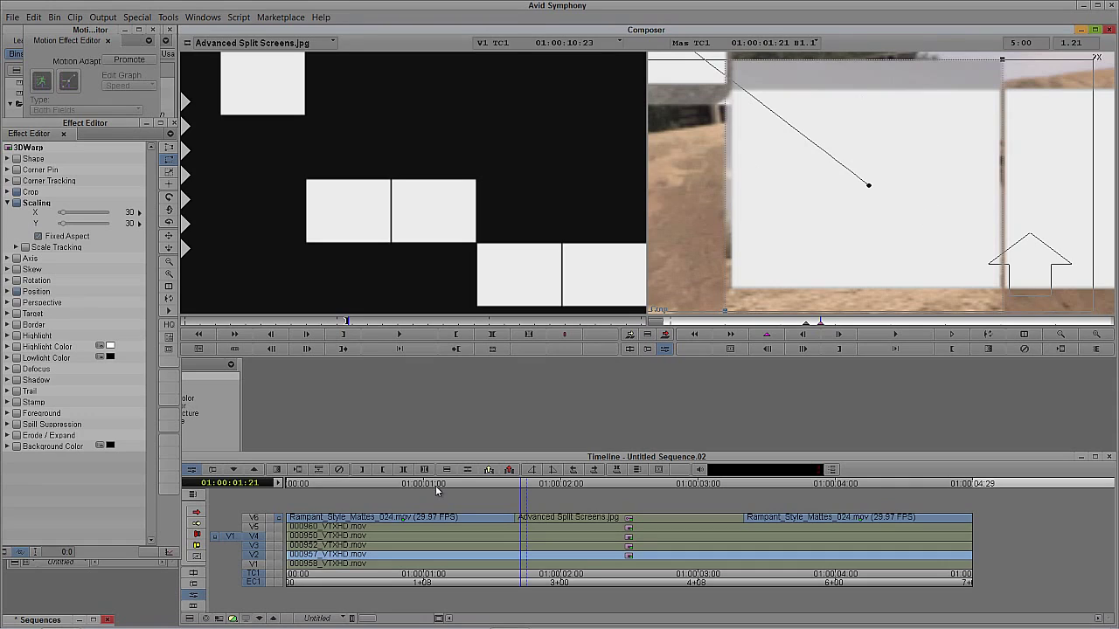
Delete the remaining 3D Warp position keyframes from the clips on V2, V3, V4 and V5
{"action": "left_click", "coordinate": [806, 324]}
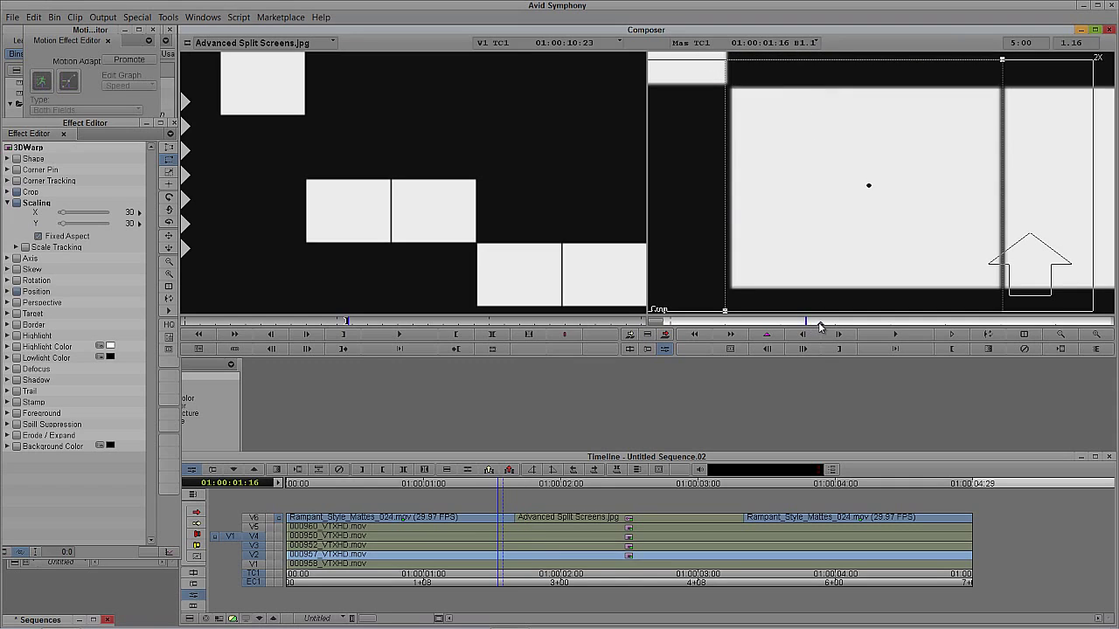
{"action": "left_click", "coordinate": [822, 325]}
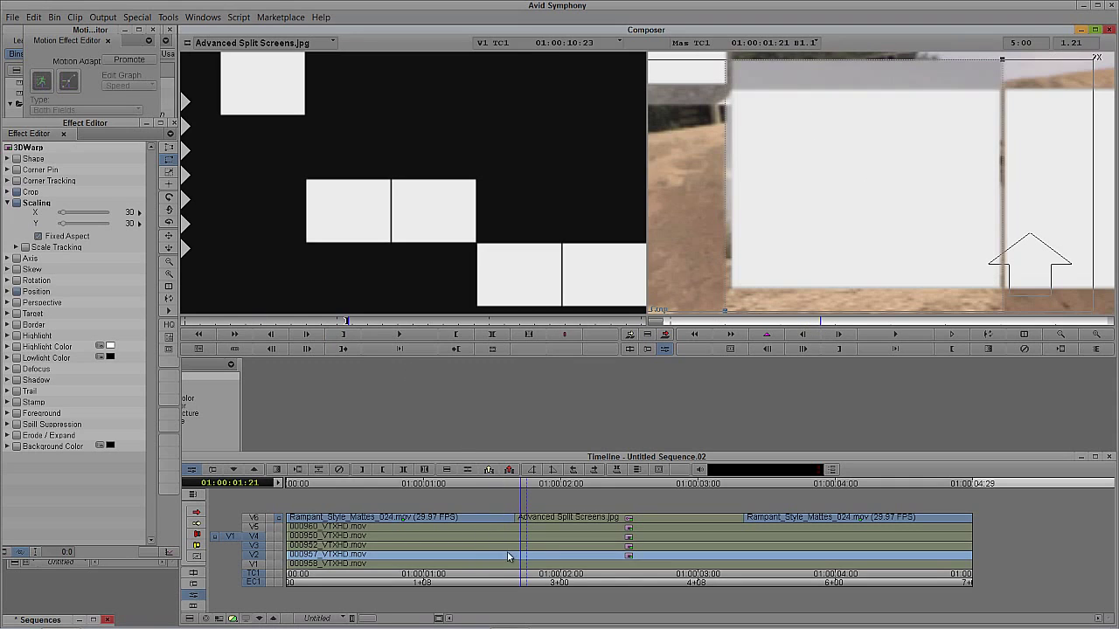
{"action": "left_click", "coordinate": [511, 544]}
{"action": "left_click", "coordinate": [806, 324]}
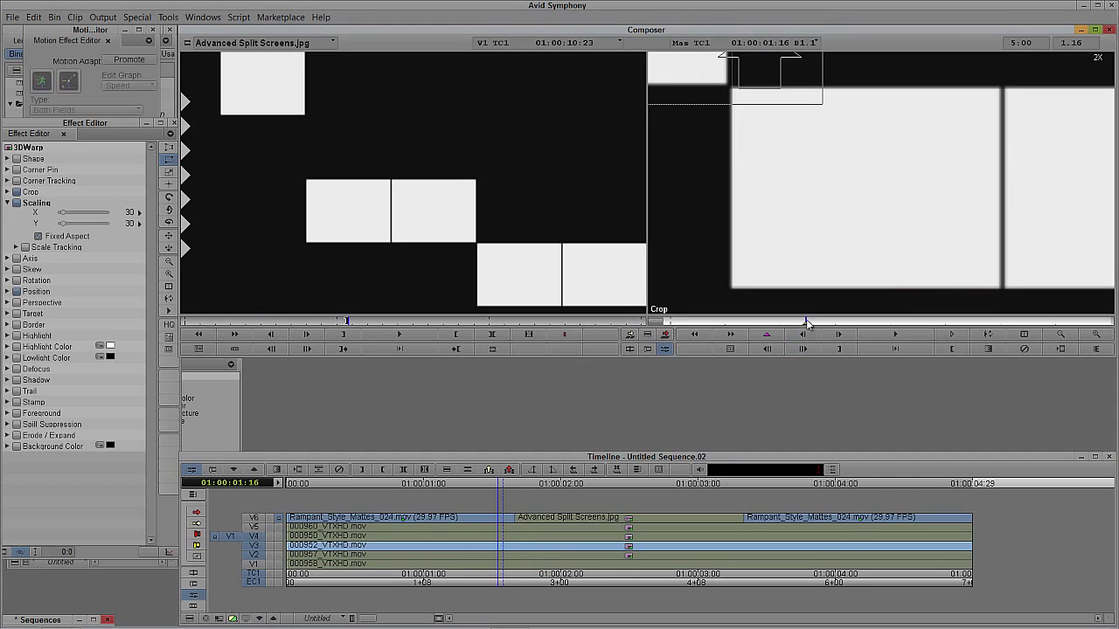
{"action": "left_click", "coordinate": [539, 537]}
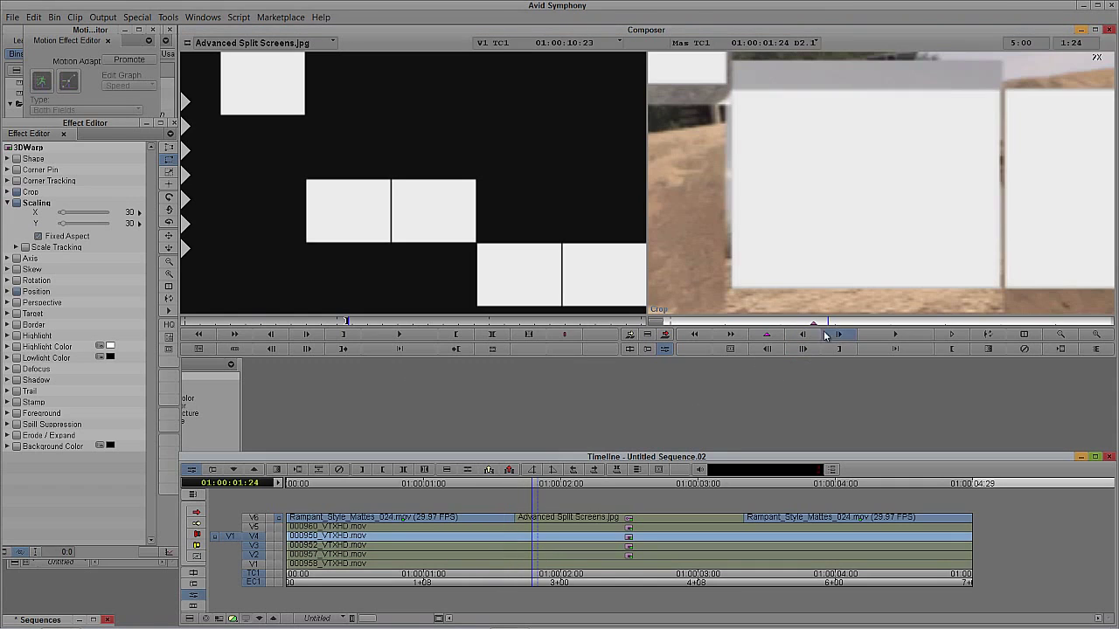
{"action": "left_click", "coordinate": [546, 528]}
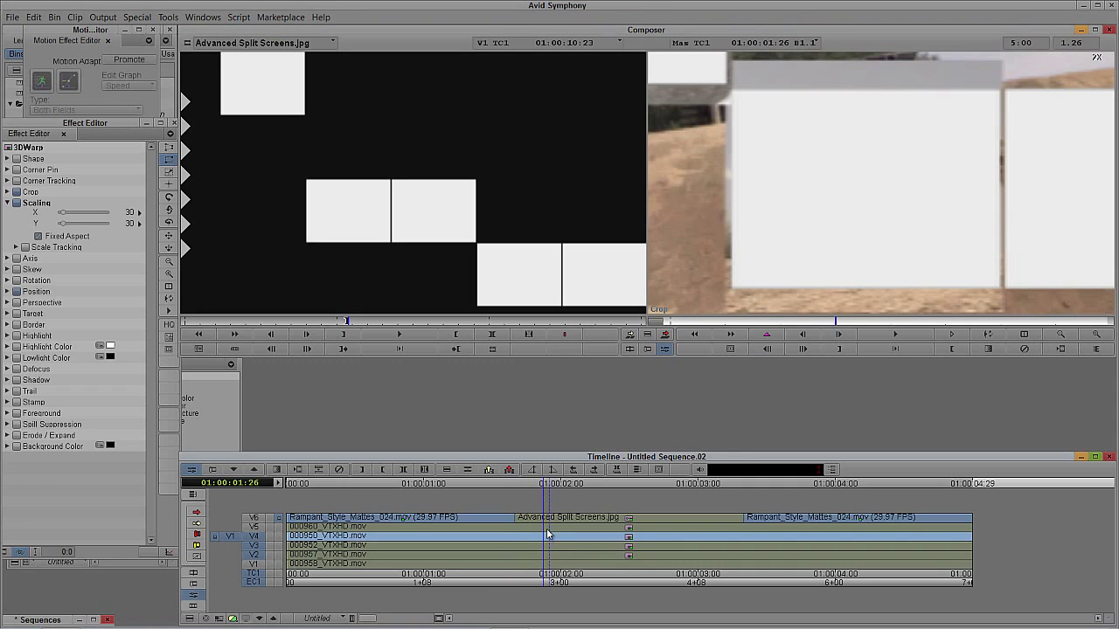
{"action": "left_click", "coordinate": [851, 322]}
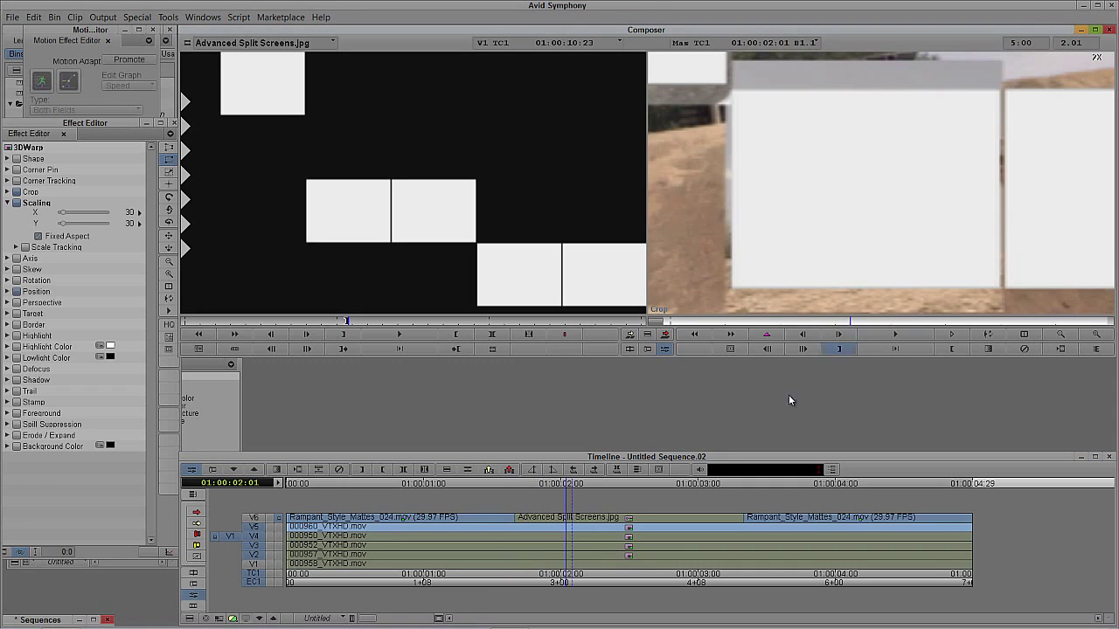
Copy the V2 clip's 3D Warp to 000958_VTXHD.mov on V1 and move its picture over the lowest row's right box
{"action": "left_click", "coordinate": [505, 554]}
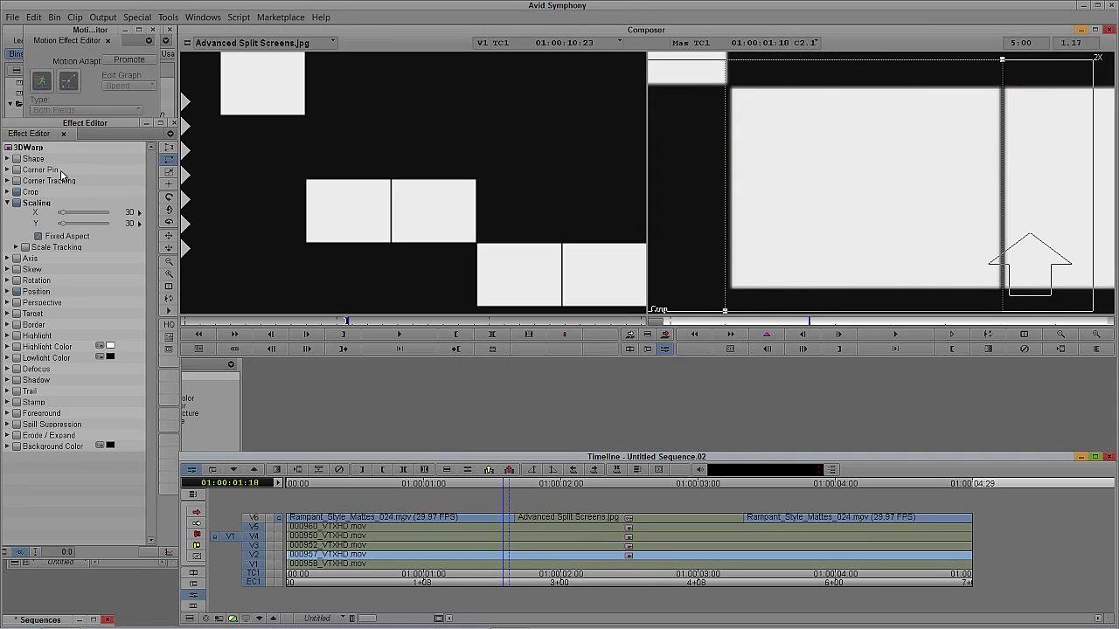
{"action": "left_click", "coordinate": [497, 564]}
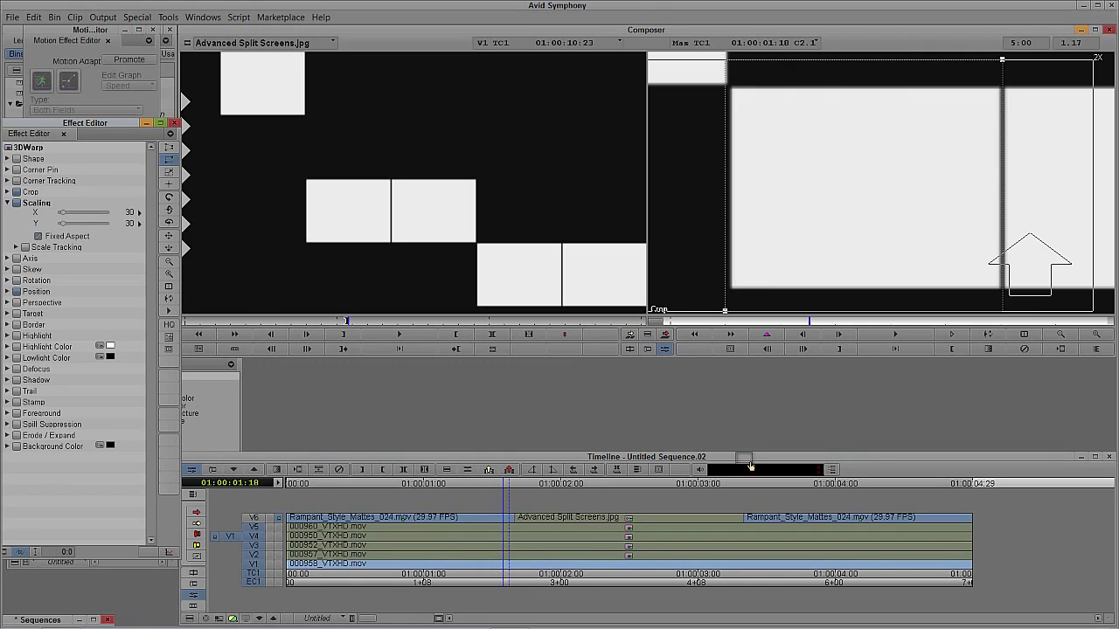
{"action": "key", "text": "Left"}
{"action": "key", "text": "Left"}
{"action": "key", "text": "Left"}
{"action": "key", "text": "Left"}
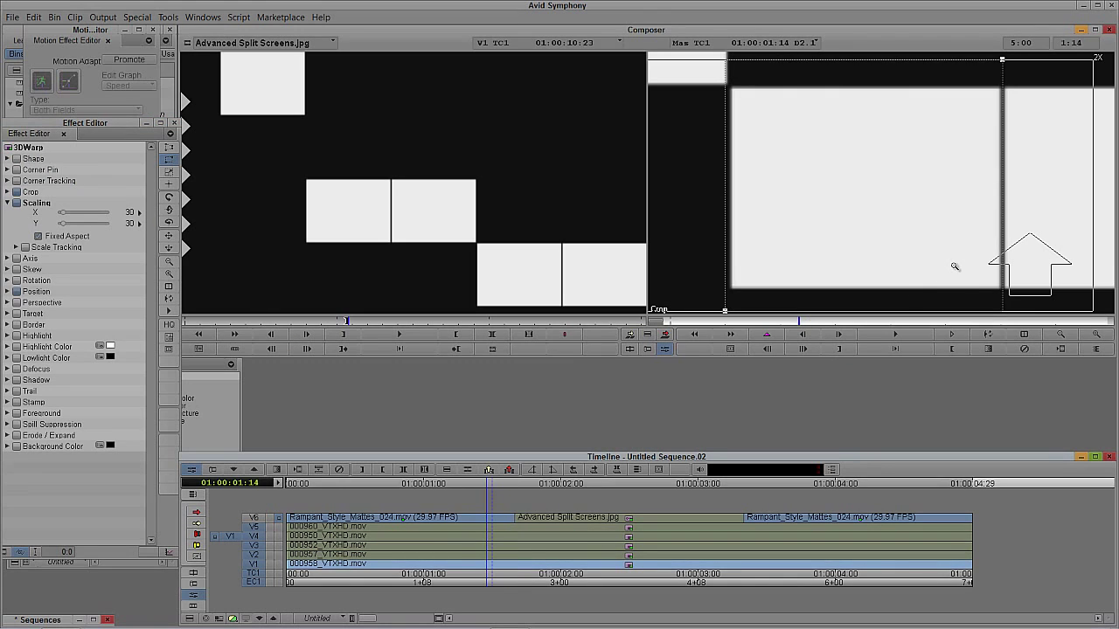
{"action": "left_click_drag", "start_coordinate": [985, 245], "coordinate": [799, 242]}
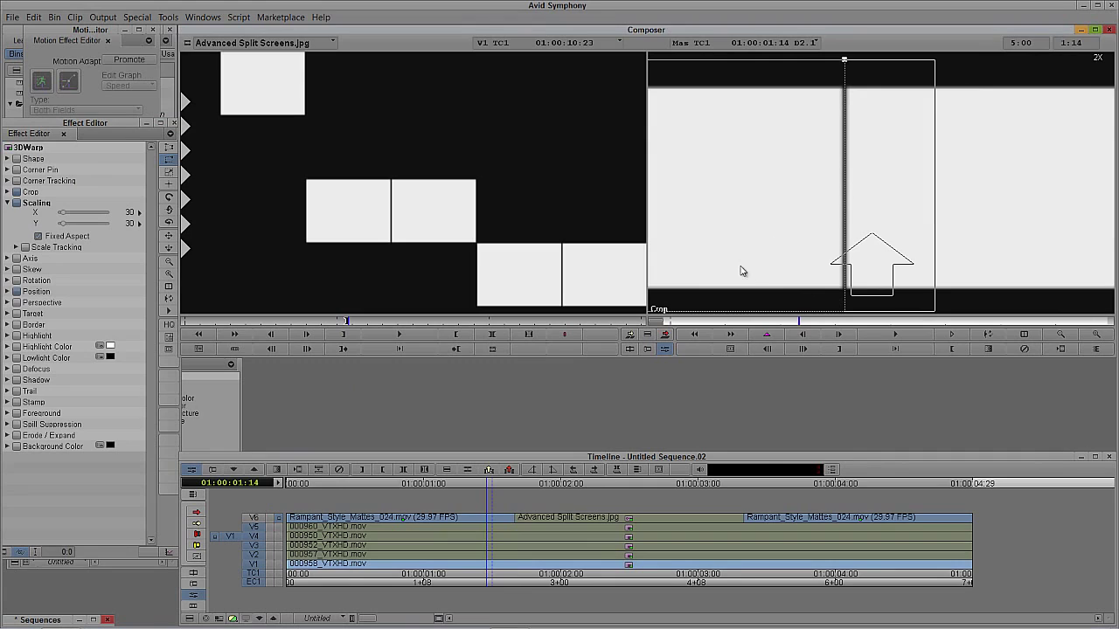
{"action": "left_click_drag", "start_coordinate": [710, 257], "coordinate": [979, 254]}
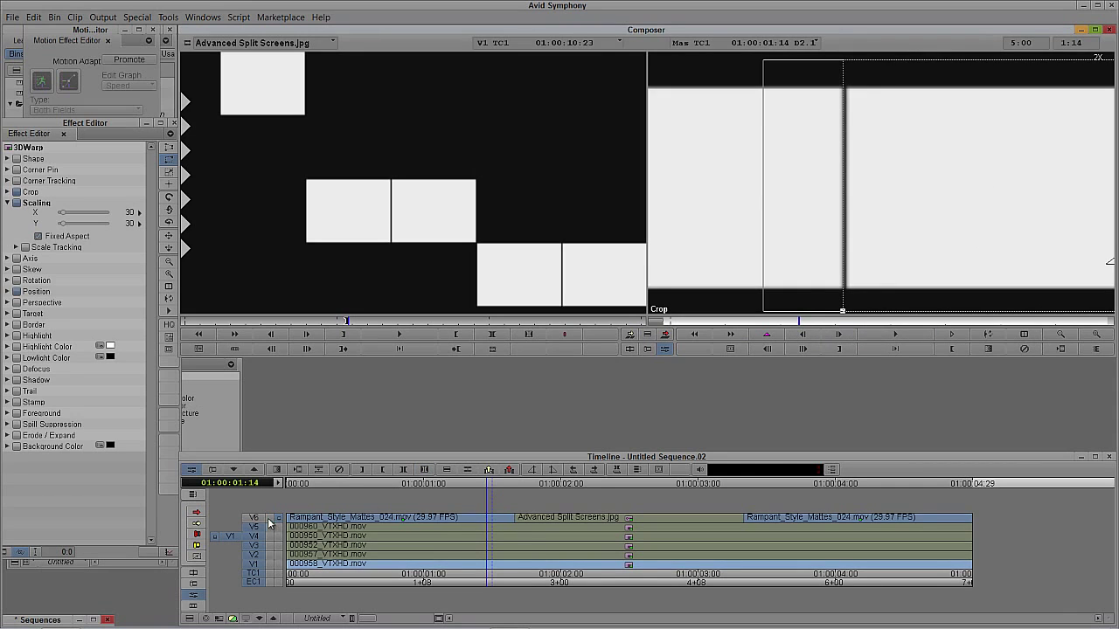
Leave effect mode and scrub the sequence to check all five pictures against the matte boxes, then reopen the V5 clip's 3D Warp settings
{"action": "key", "text": "y"}
{"action": "left_click_drag", "start_coordinate": [489, 525], "coordinate": [457, 522]}
{"action": "left_click_drag", "start_coordinate": [565, 525], "coordinate": [617, 518]}
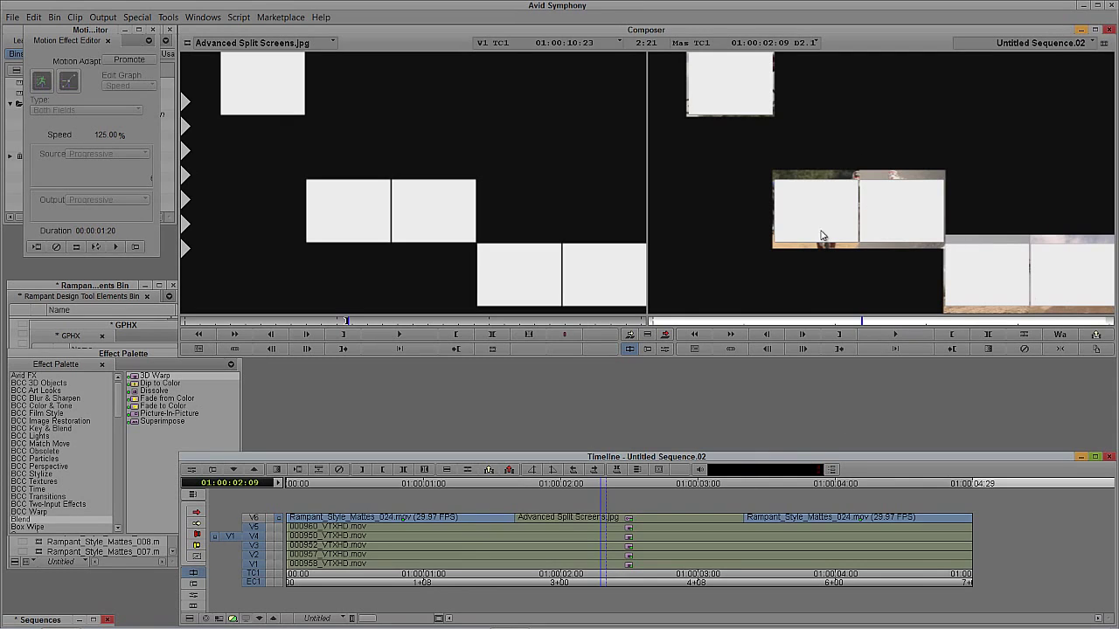
{"action": "key", "text": "]"}
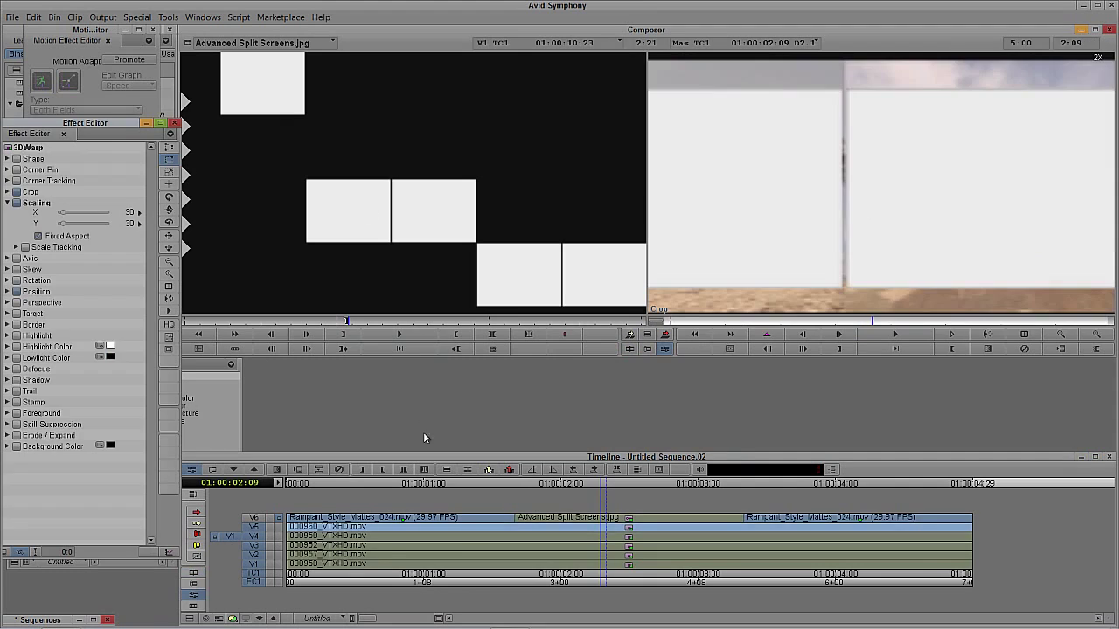
Invert the key in the Luma Key effect of the Advanced Split Screens.jpg clip on V6
{"action": "left_click", "coordinate": [609, 518]}
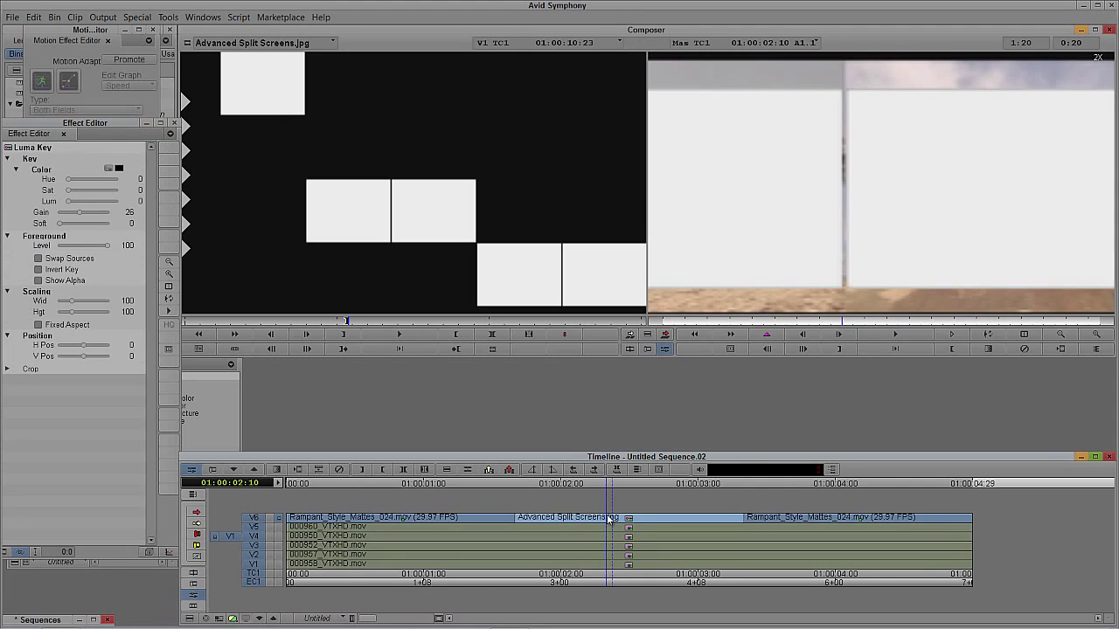
{"action": "left_click", "coordinate": [171, 264]}
{"action": "left_click", "coordinate": [752, 235]}
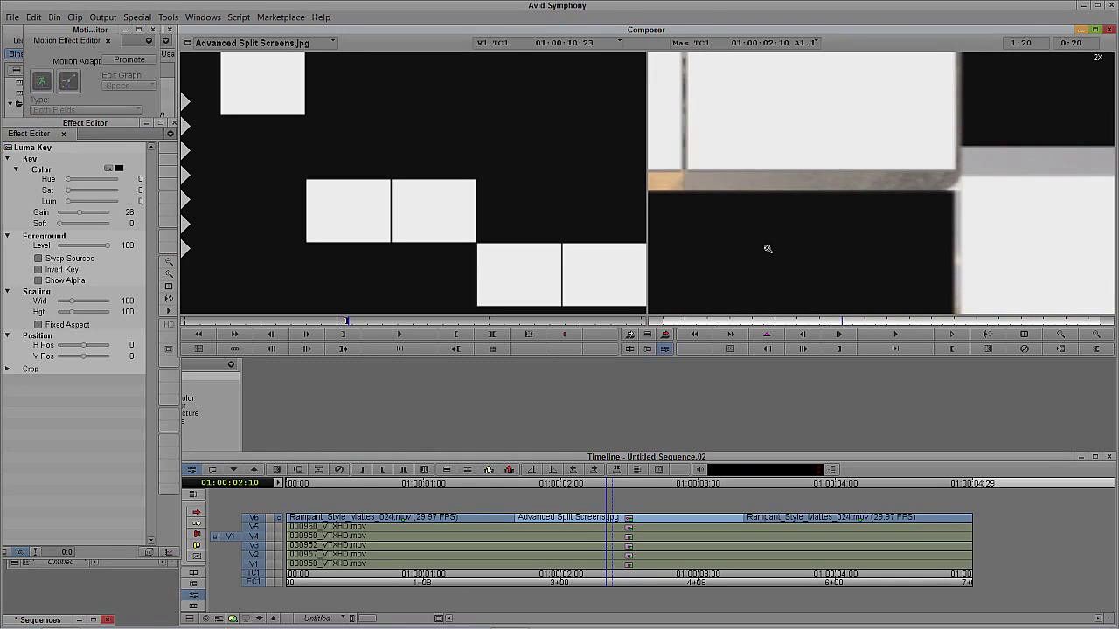
{"action": "left_click", "coordinate": [169, 262]}
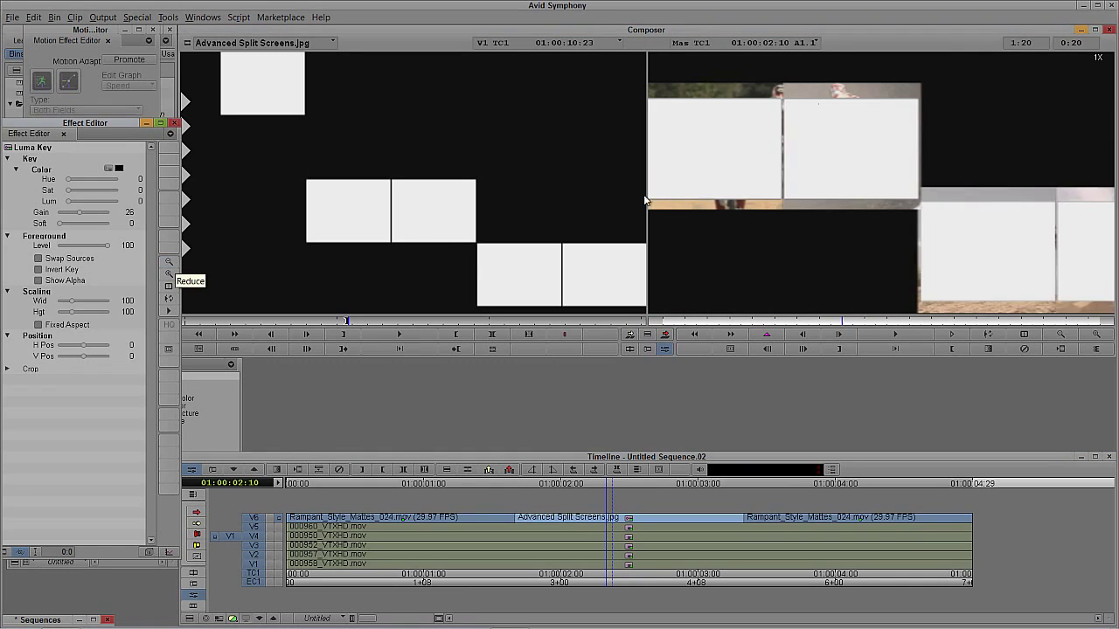
{"action": "left_click_drag", "start_coordinate": [748, 176], "coordinate": [807, 241]}
{"action": "left_click_drag", "start_coordinate": [789, 178], "coordinate": [899, 323]}
{"action": "left_click_drag", "start_coordinate": [999, 268], "coordinate": [808, 94]}
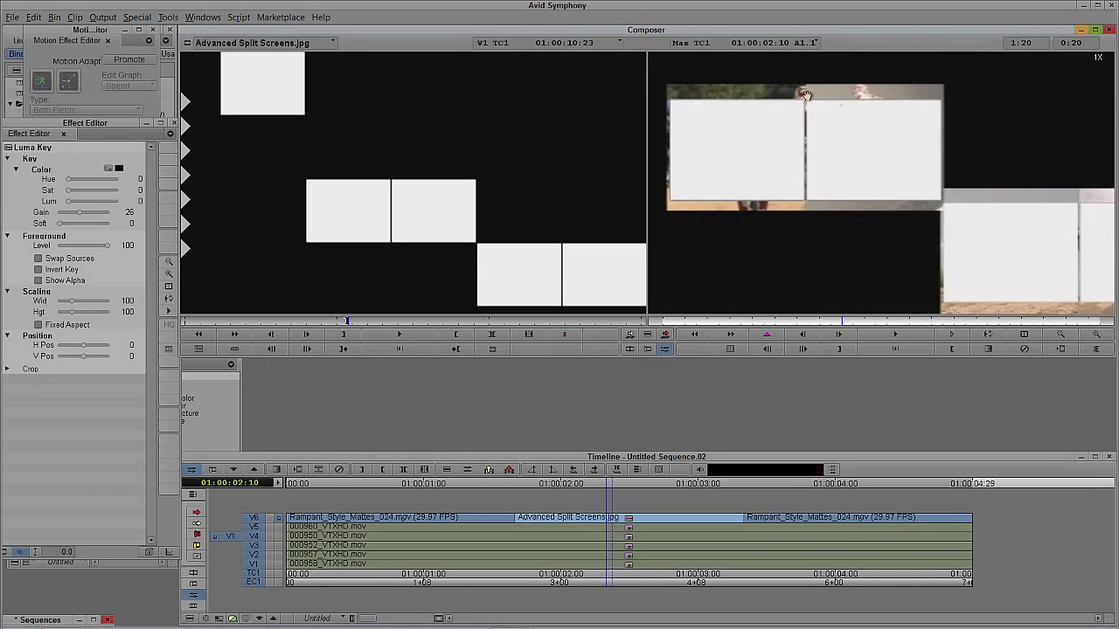
{"action": "left_click_drag", "start_coordinate": [997, 234], "coordinate": [871, 177]}
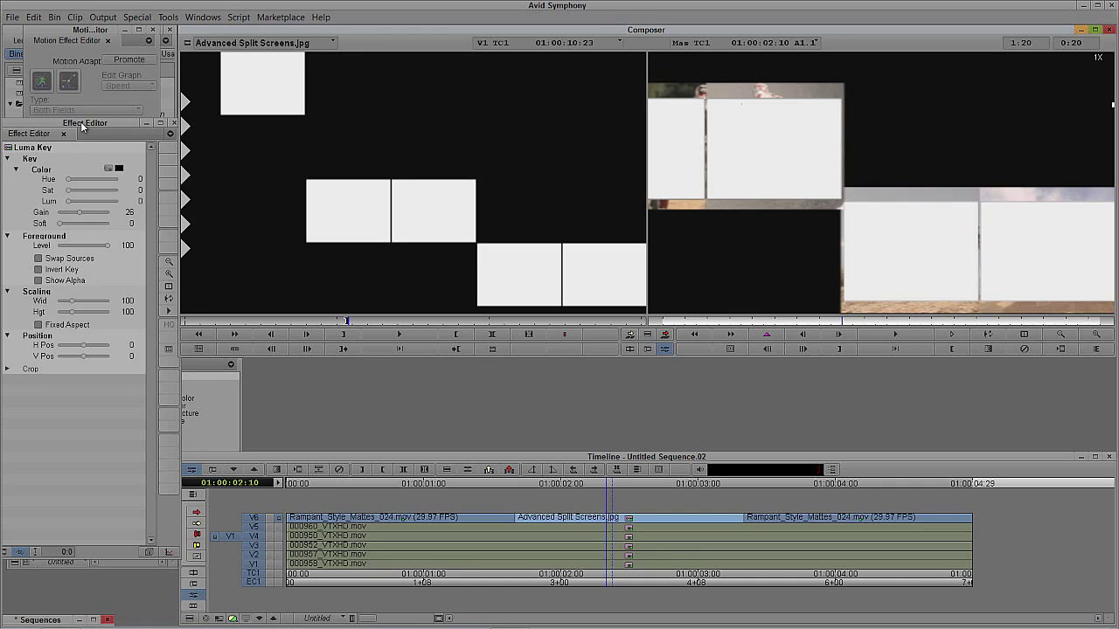
{"action": "left_click_drag", "start_coordinate": [82, 123], "coordinate": [96, 125]}
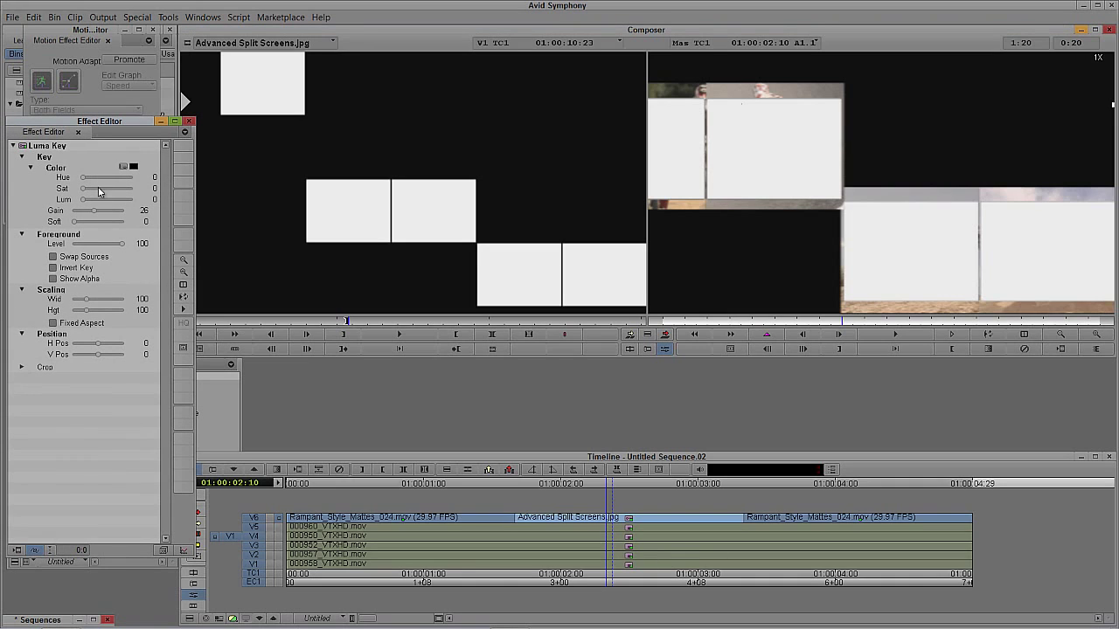
{"action": "left_click", "coordinate": [53, 269]}
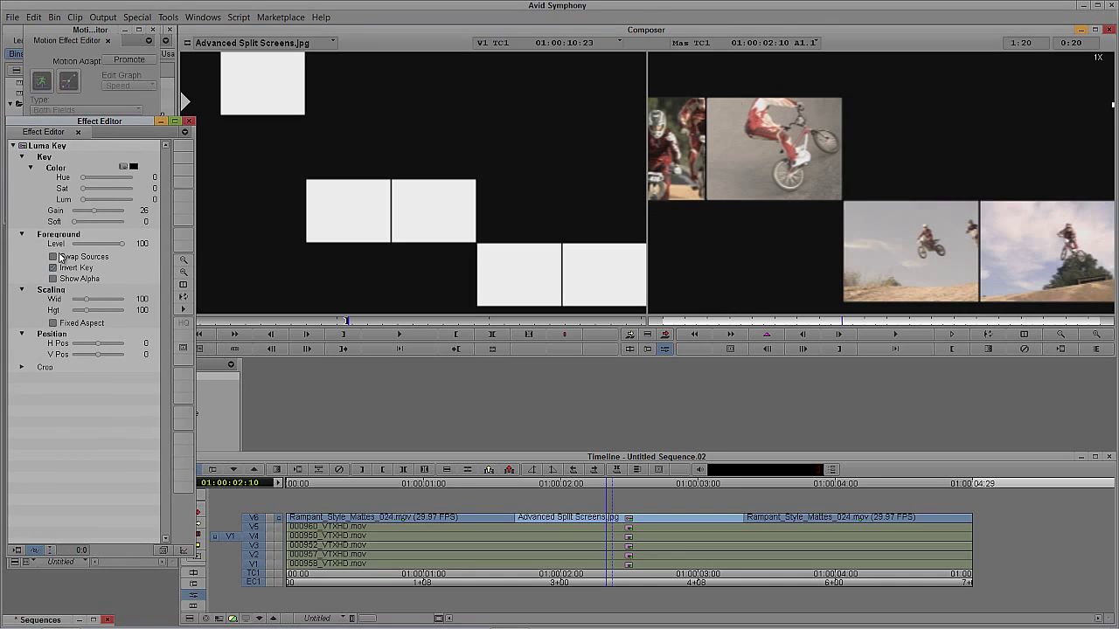
{"action": "left_click", "coordinate": [182, 260]}
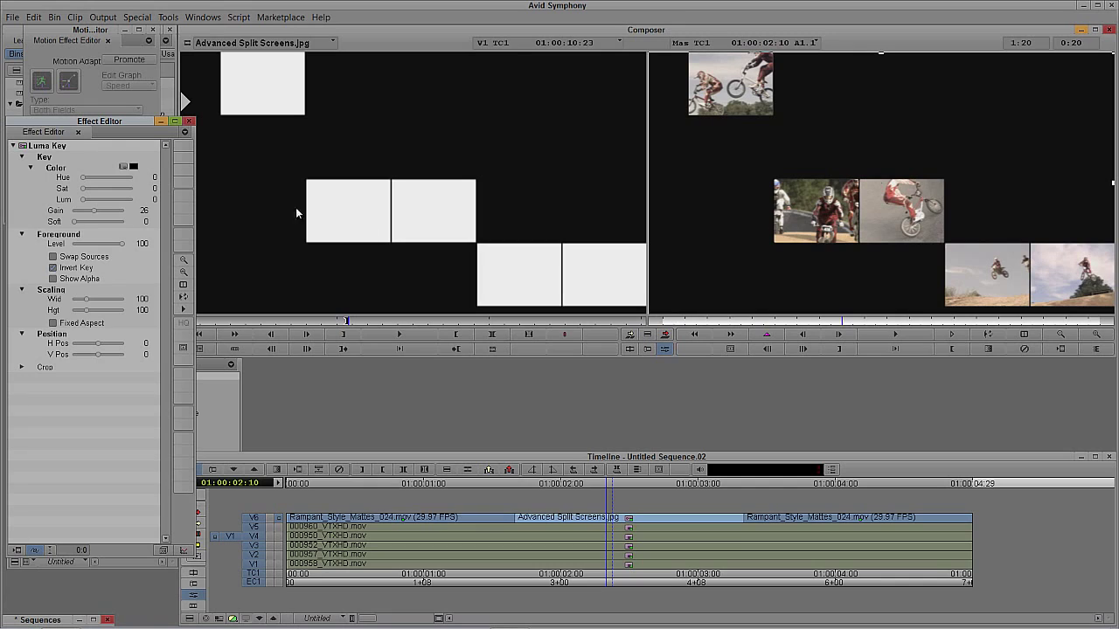
Copy the inverted Luma Key to both Rampant_Style_Mattes_024.mov clips on V6 and leave effect mode
{"action": "left_click_drag", "start_coordinate": [22, 150], "coordinate": [427, 523]}
{"action": "left_click", "coordinate": [423, 519]}
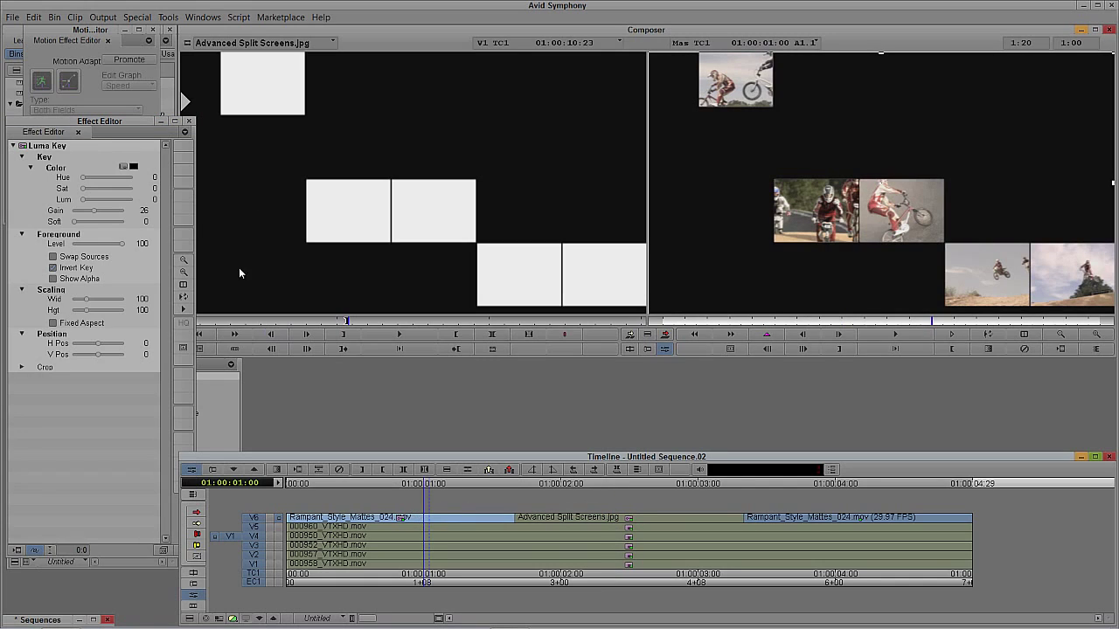
{"action": "left_click", "coordinate": [54, 153]}
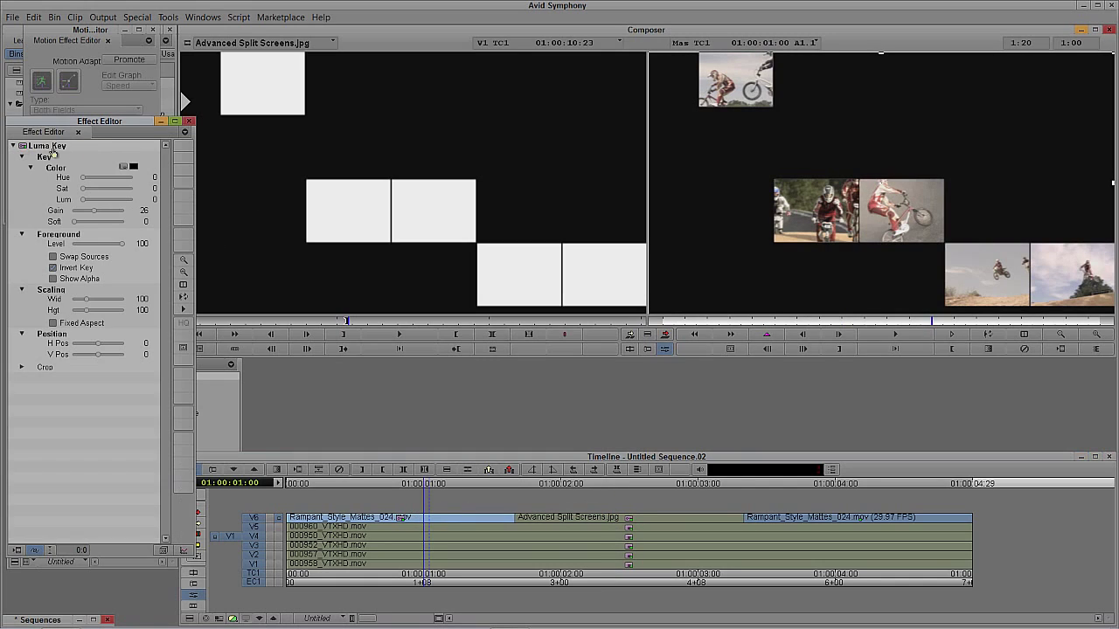
{"action": "left_click", "coordinate": [787, 517]}
{"action": "key", "text": "y"}
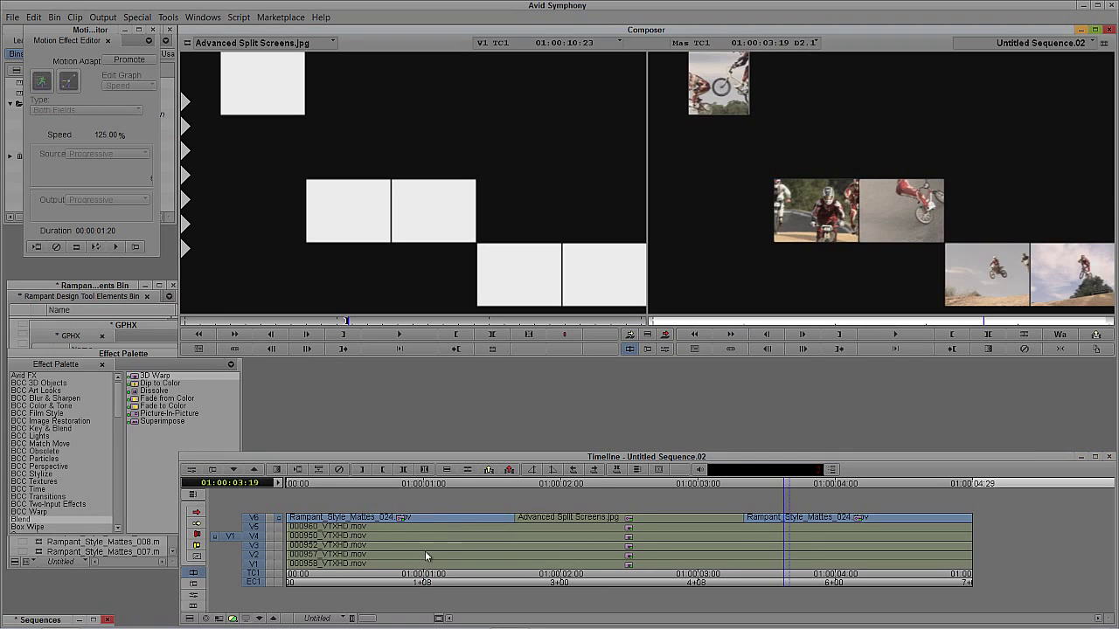
Play the sequence from the start and render its effects to DATADRIVE1 (Y:)
{"action": "left_click_drag", "start_coordinate": [632, 544], "coordinate": [213, 522]}
{"action": "key", "text": "space"}
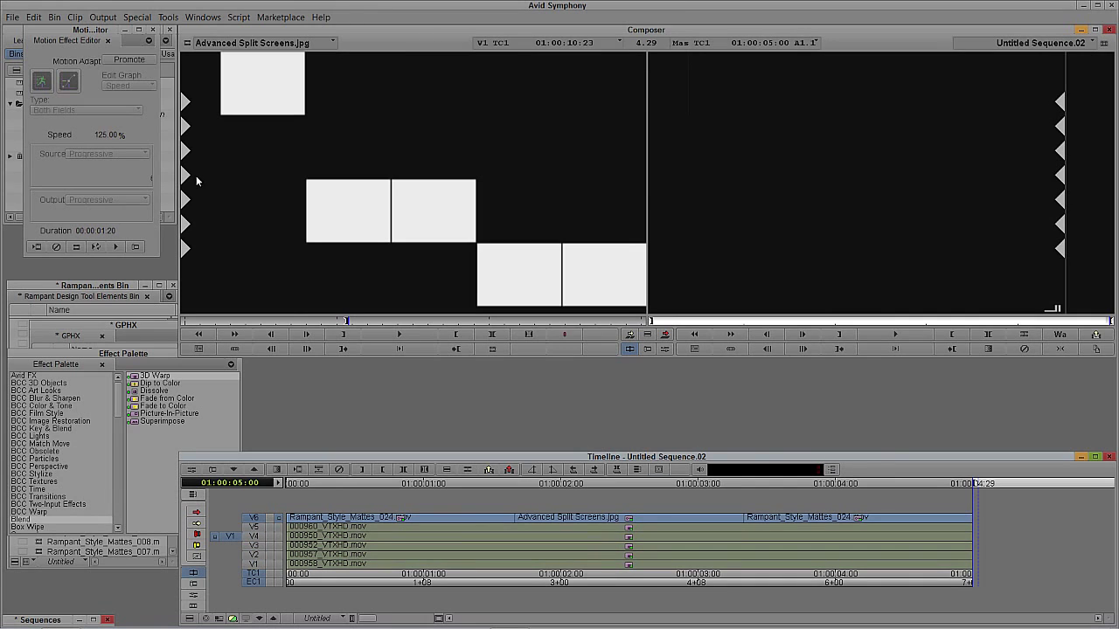
{"action": "left_click", "coordinate": [76, 17]}
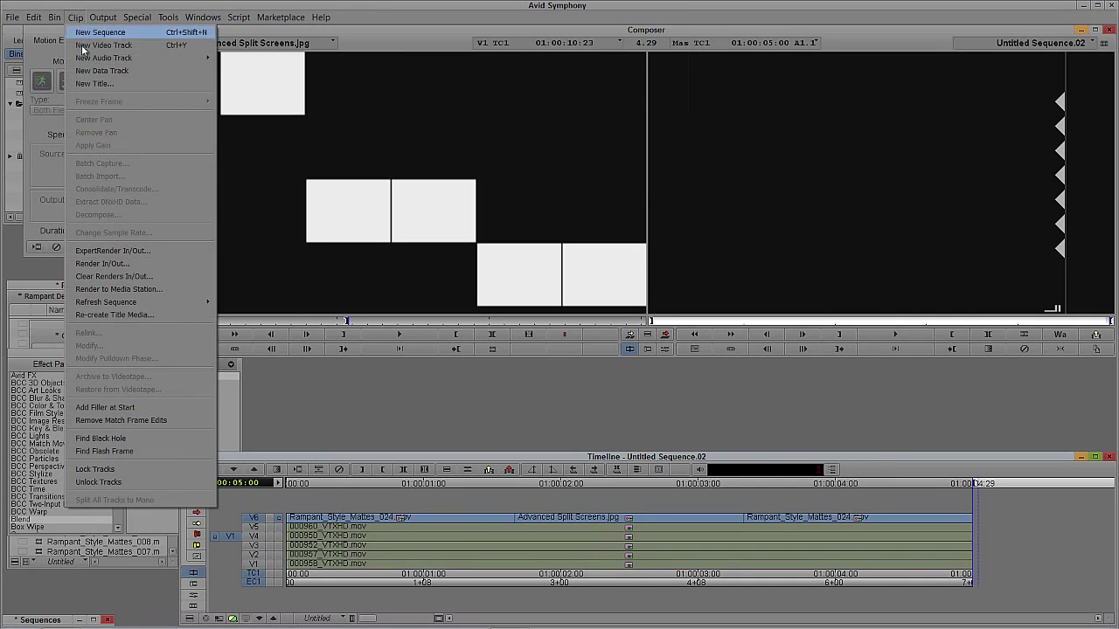
{"action": "left_click", "coordinate": [120, 264]}
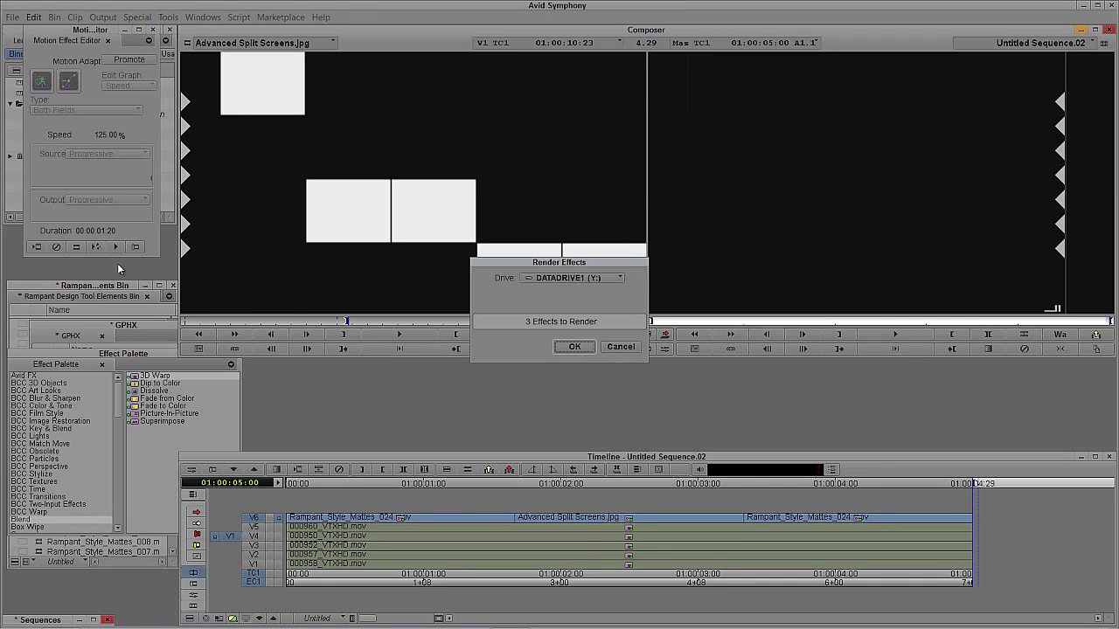
{"action": "left_click", "coordinate": [570, 347]}
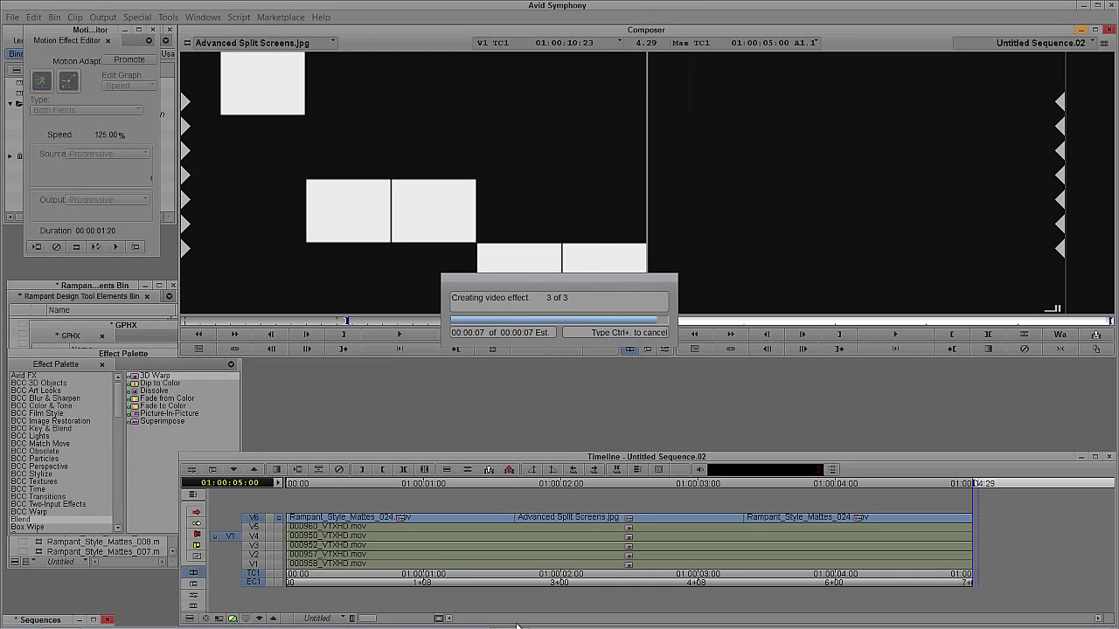
Play back the rendered sequence and scrub through its middle section to check the five clips inside the matte boxes
{"action": "left_click", "coordinate": [443, 536]}
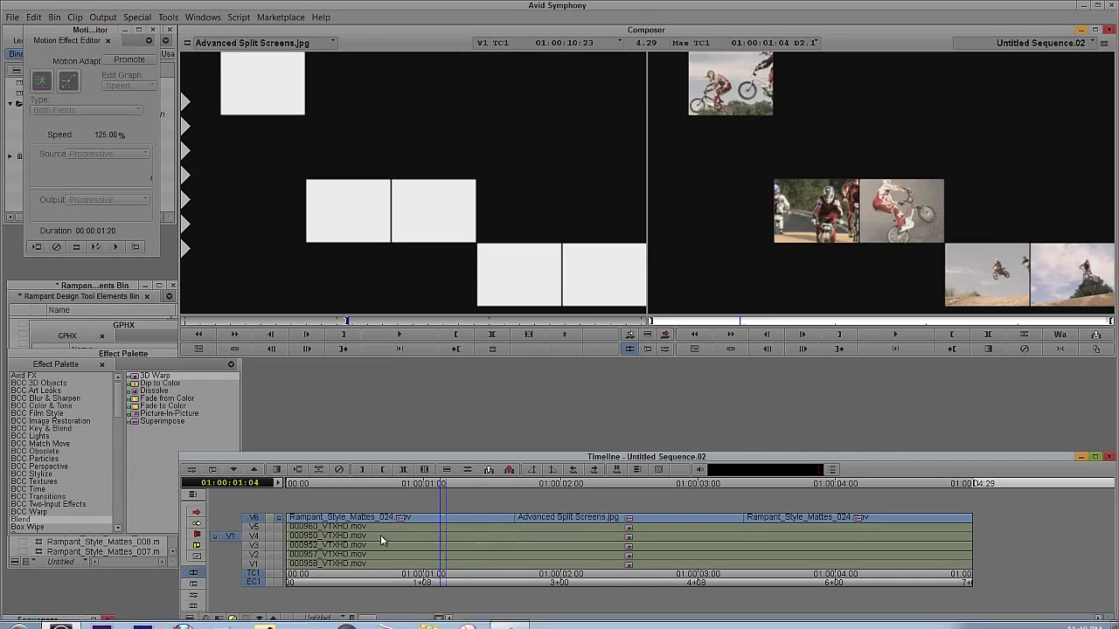
{"action": "key", "text": "space"}
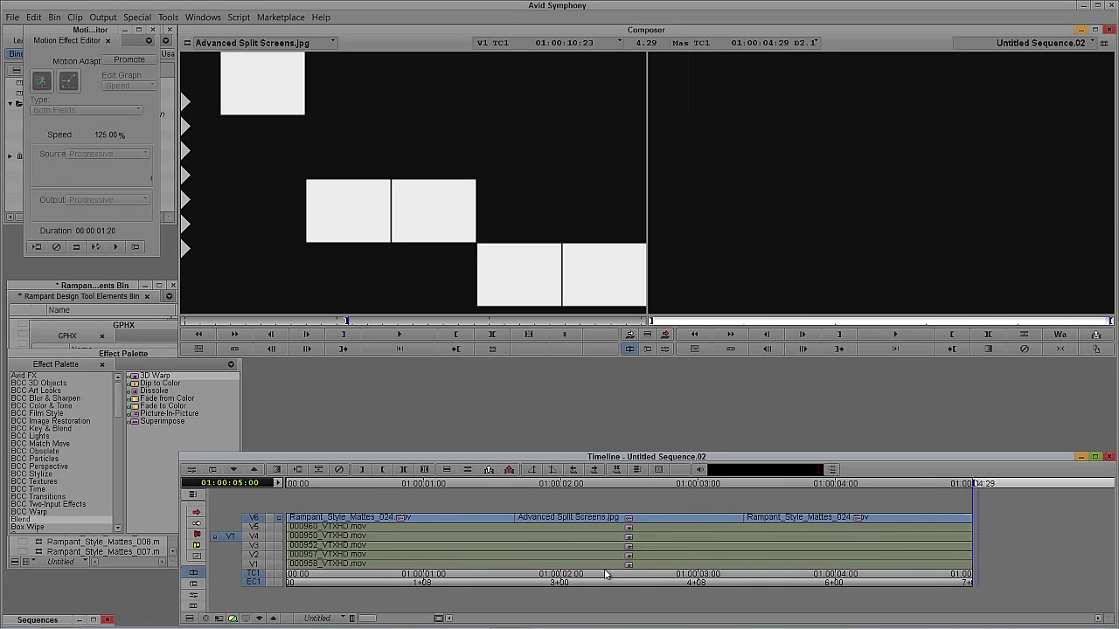
{"action": "left_click_drag", "start_coordinate": [682, 524], "coordinate": [579, 524]}
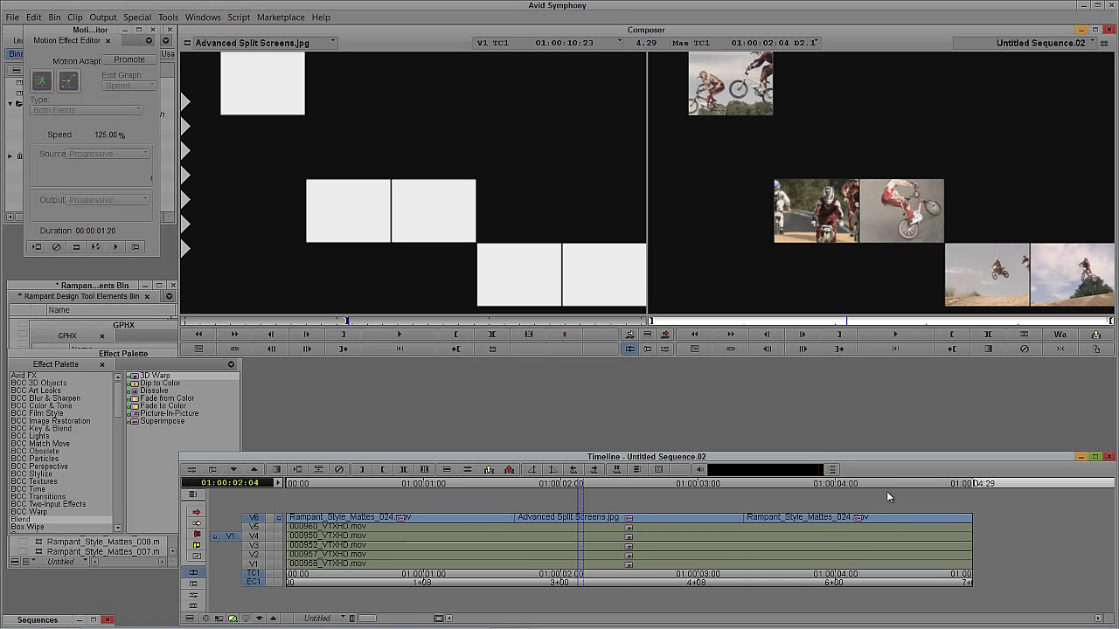
{"action": "left_click", "coordinate": [604, 522]}
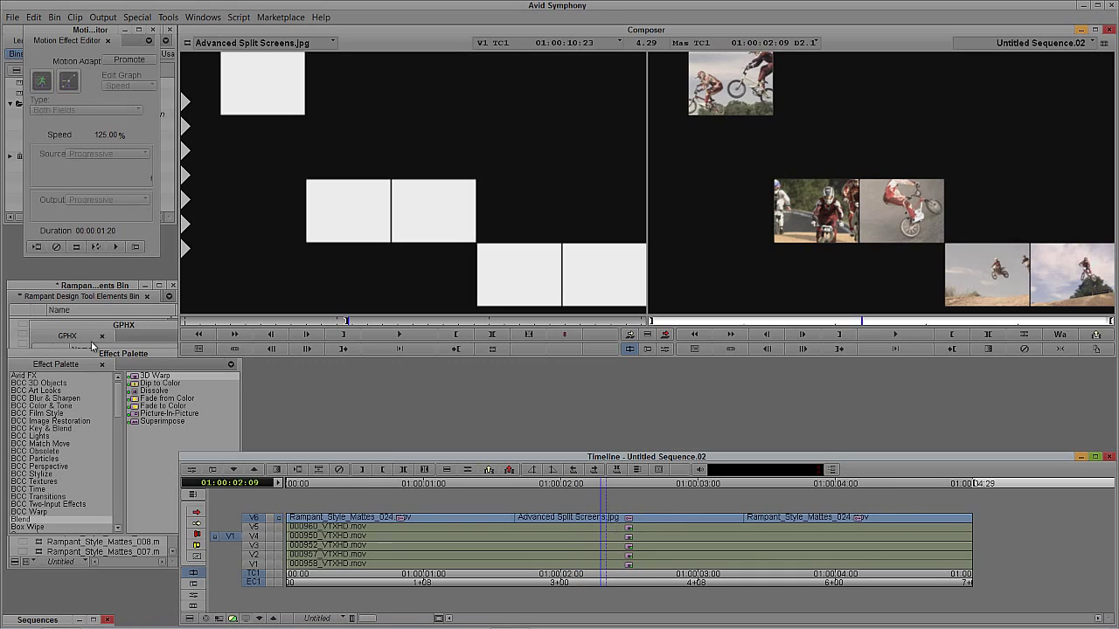
Open the Gliding bin and, inside the expanded V4 clip, patch source V1 to track 1.2 and mark from 01:00:02:10 to the end
{"action": "left_click", "coordinate": [4, 194]}
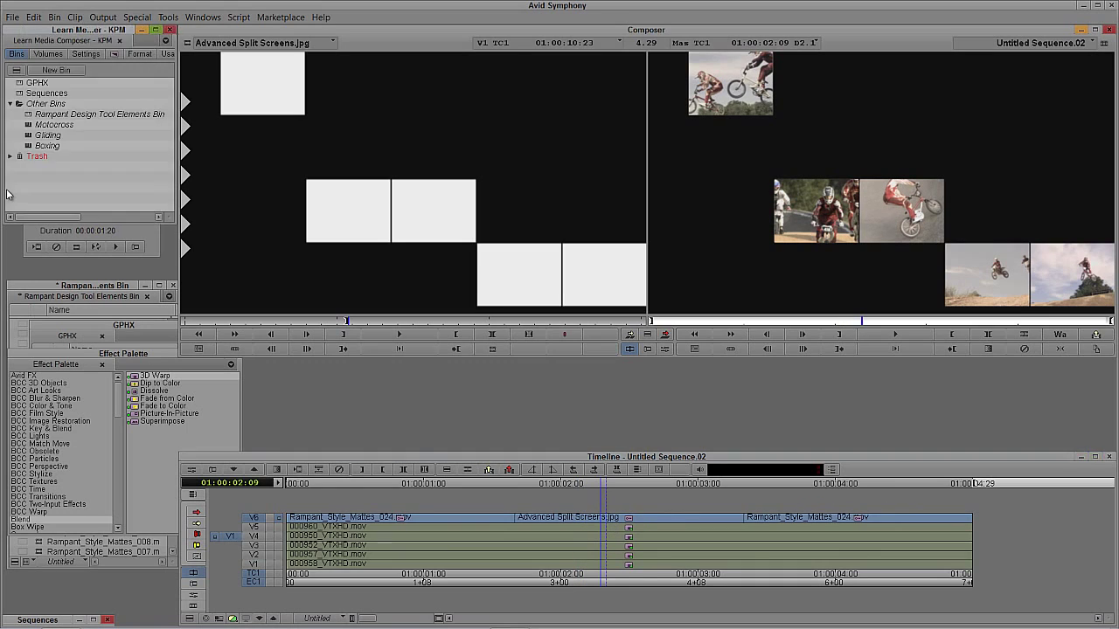
{"action": "double_click", "coordinate": [27, 136]}
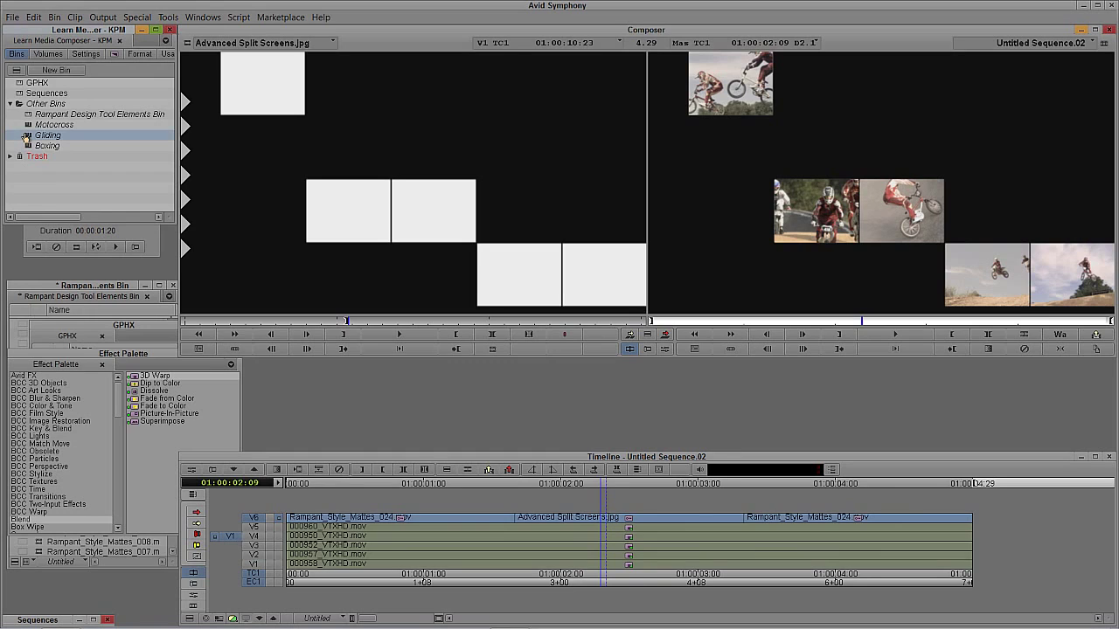
{"action": "double_click", "coordinate": [609, 538]}
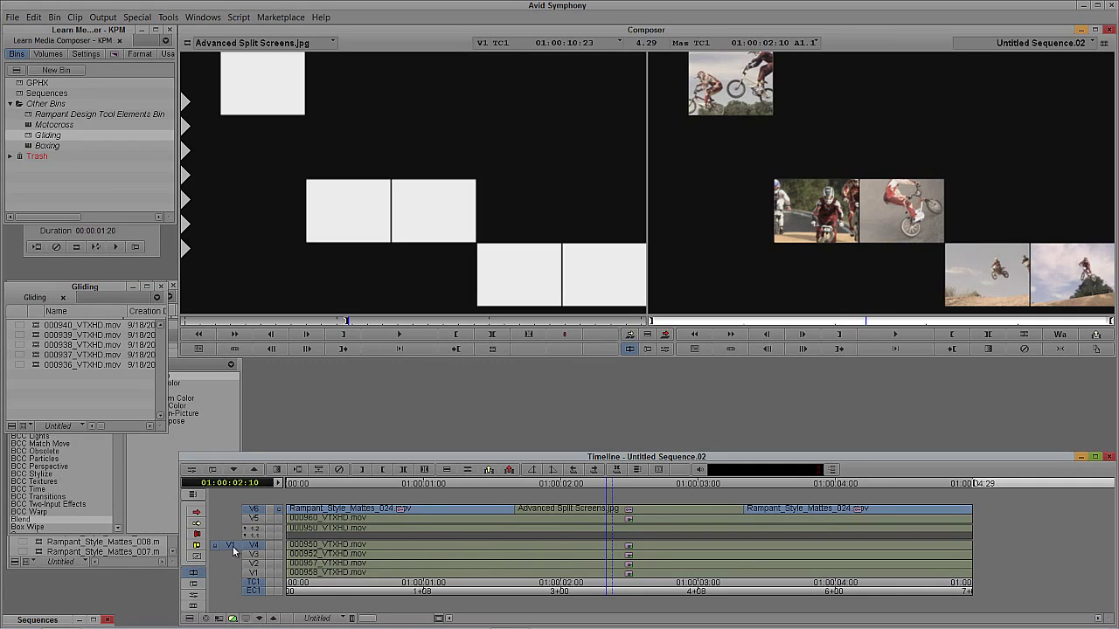
{"action": "left_click_drag", "start_coordinate": [232, 546], "coordinate": [254, 529]}
{"action": "left_click", "coordinate": [630, 530]}
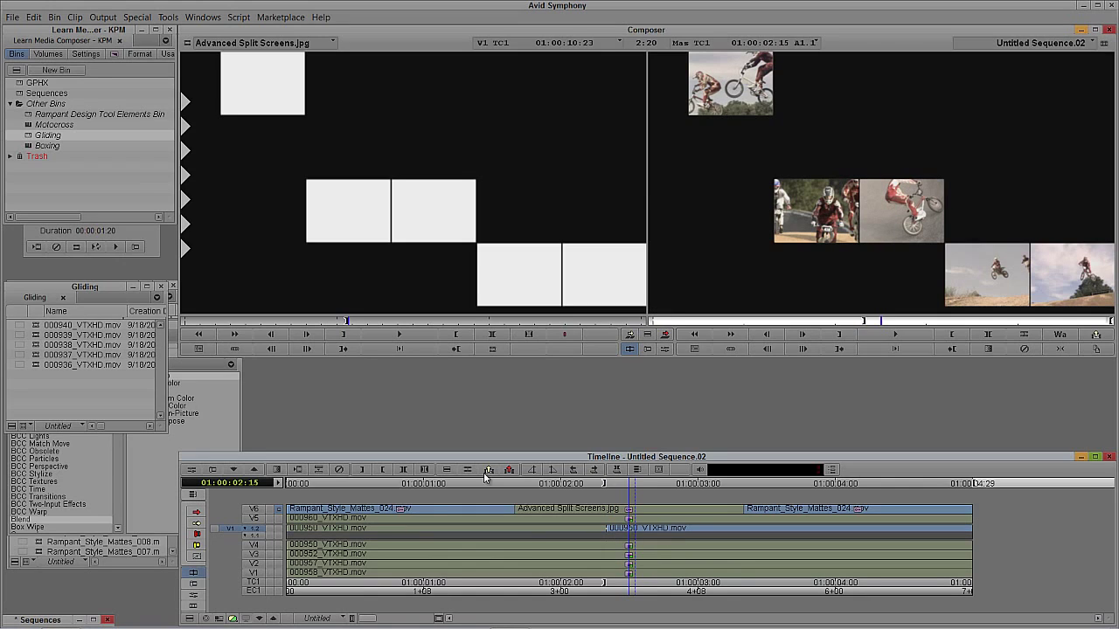
Overwrite the marked part of the nested V4 clip with 000938_VTXHD.mov and collapse the nest
{"action": "left_click_drag", "start_coordinate": [55, 345], "coordinate": [402, 262]}
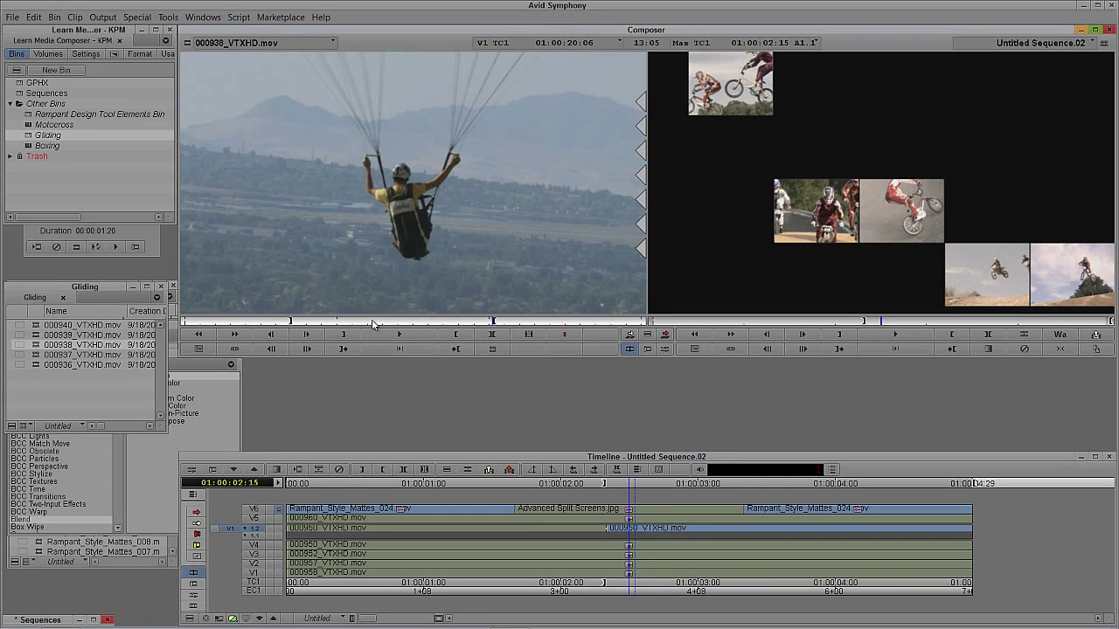
{"action": "key", "text": "b"}
{"action": "left_click_drag", "start_coordinate": [627, 537], "coordinate": [566, 522]}
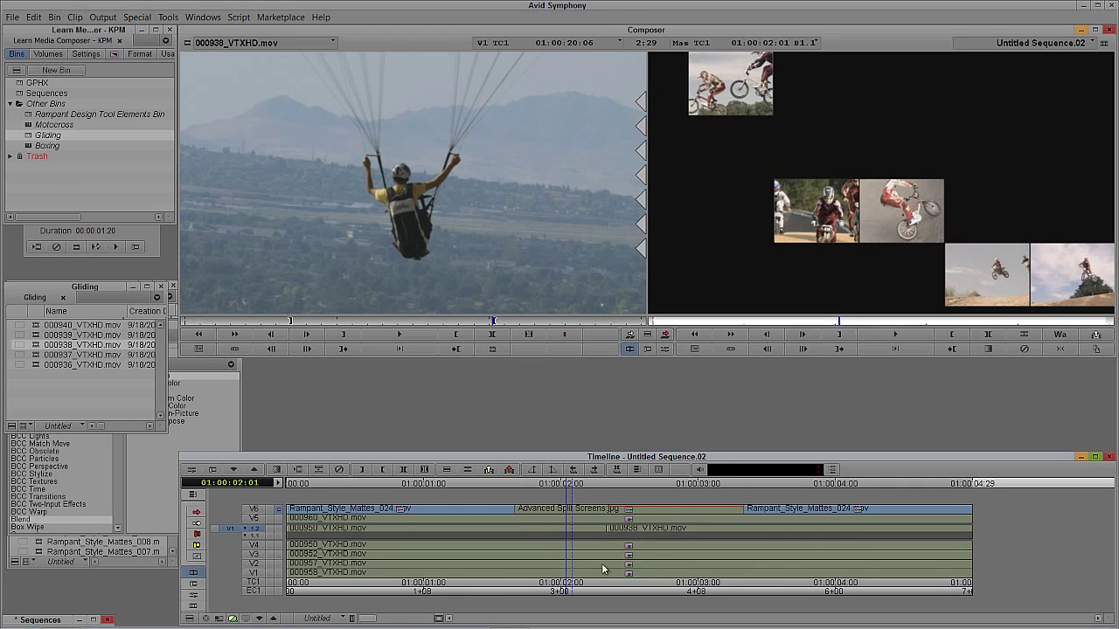
{"action": "double_click", "coordinate": [576, 546]}
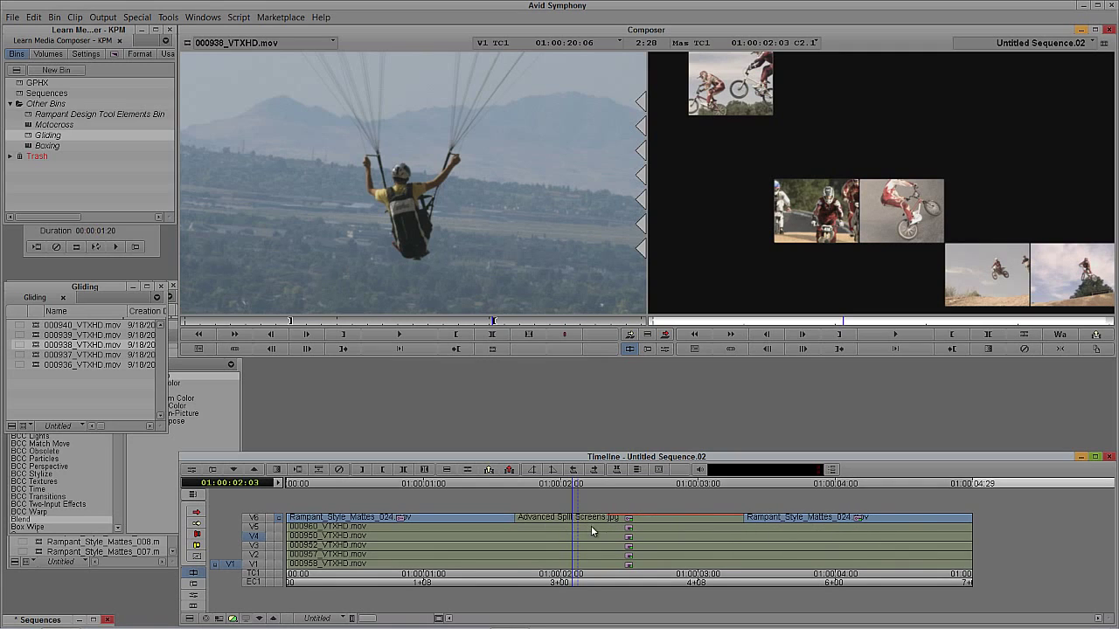
Render the V6 effects from 01:00:01:20 to the sequence's end on DATADRIVE1 (Y:) and play the sequence from the start
{"action": "left_click", "coordinate": [518, 515]}
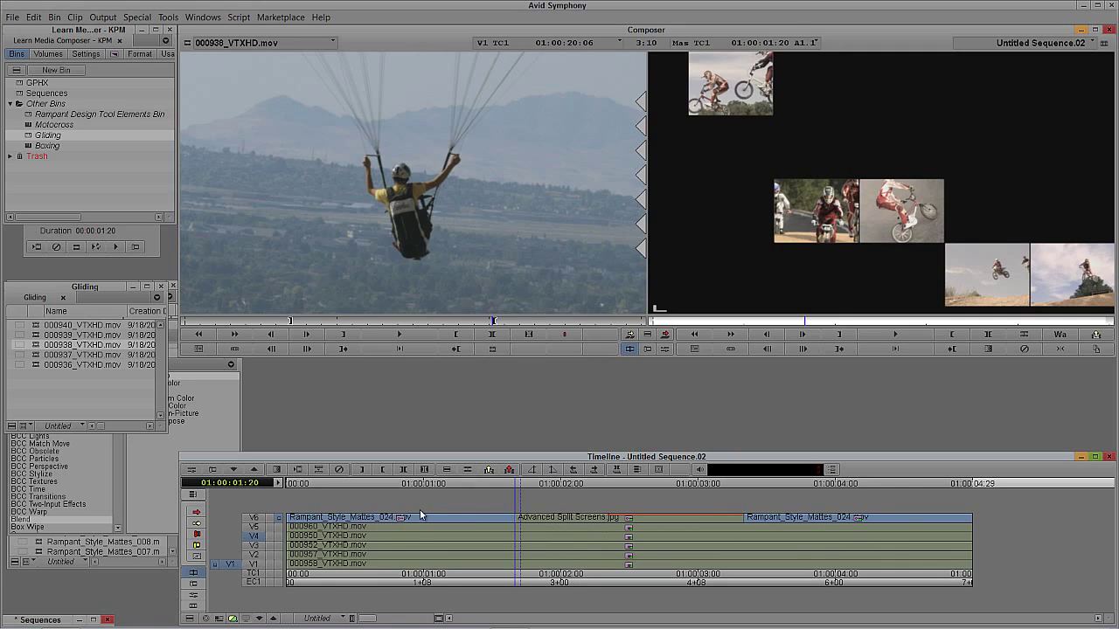
{"action": "key", "text": "o"}
{"action": "left_click_drag", "start_coordinate": [600, 531], "coordinate": [1085, 541]}
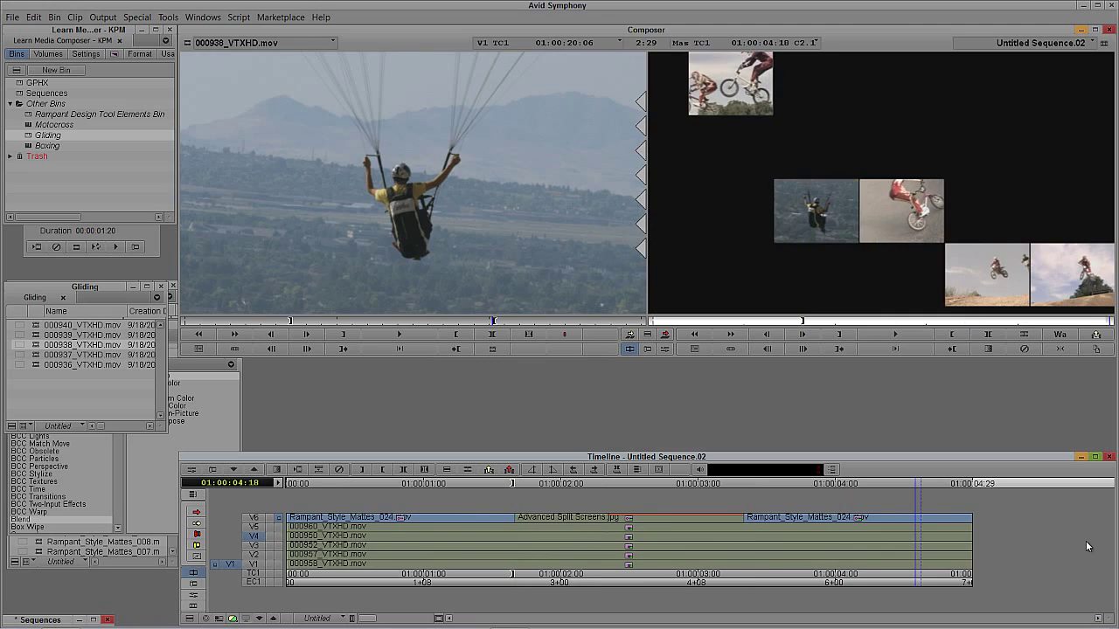
{"action": "left_click", "coordinate": [253, 519]}
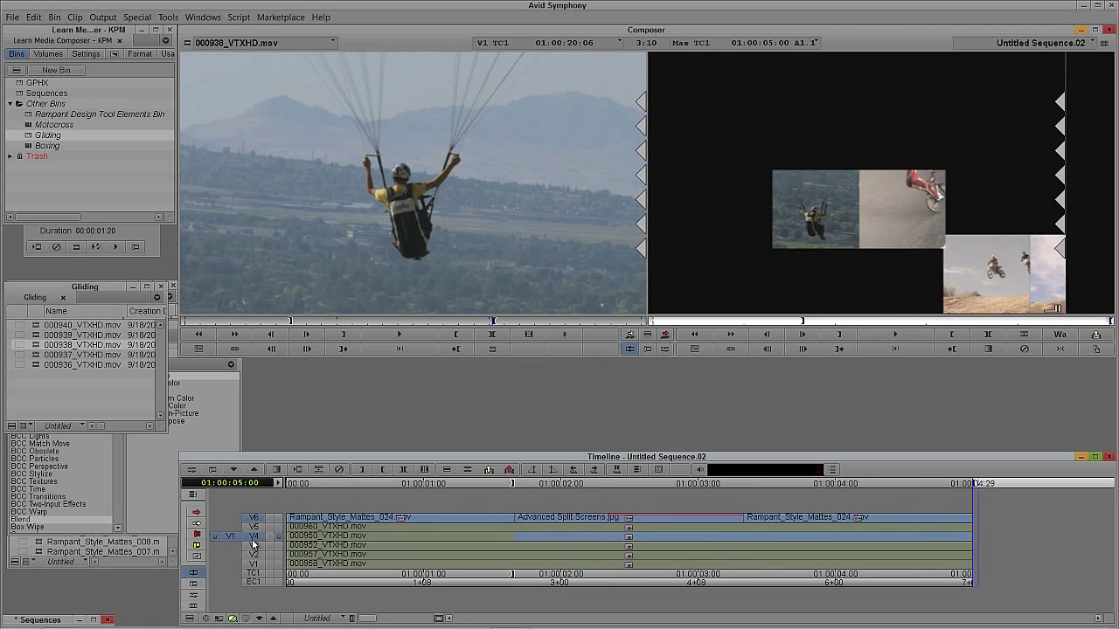
{"action": "left_click", "coordinate": [77, 17]}
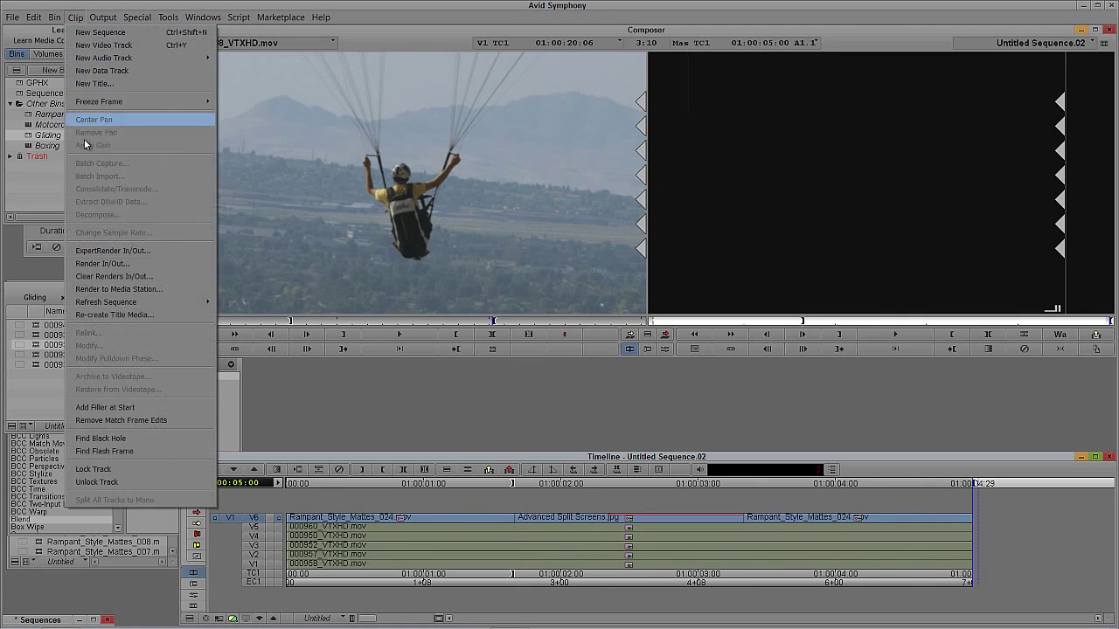
{"action": "left_click", "coordinate": [108, 277]}
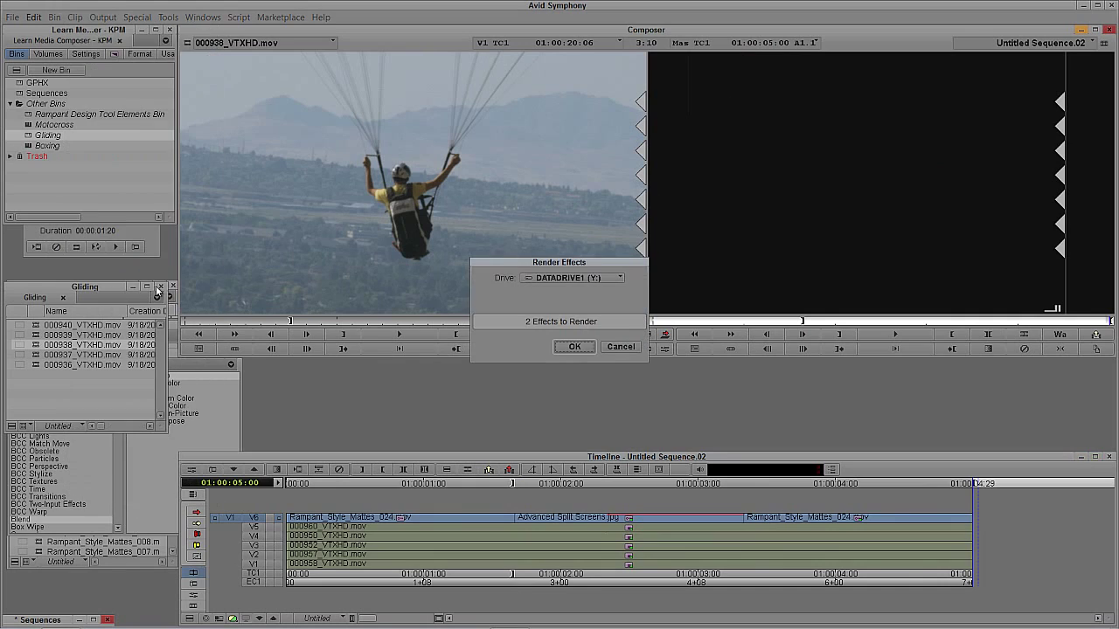
{"action": "left_click", "coordinate": [574, 347]}
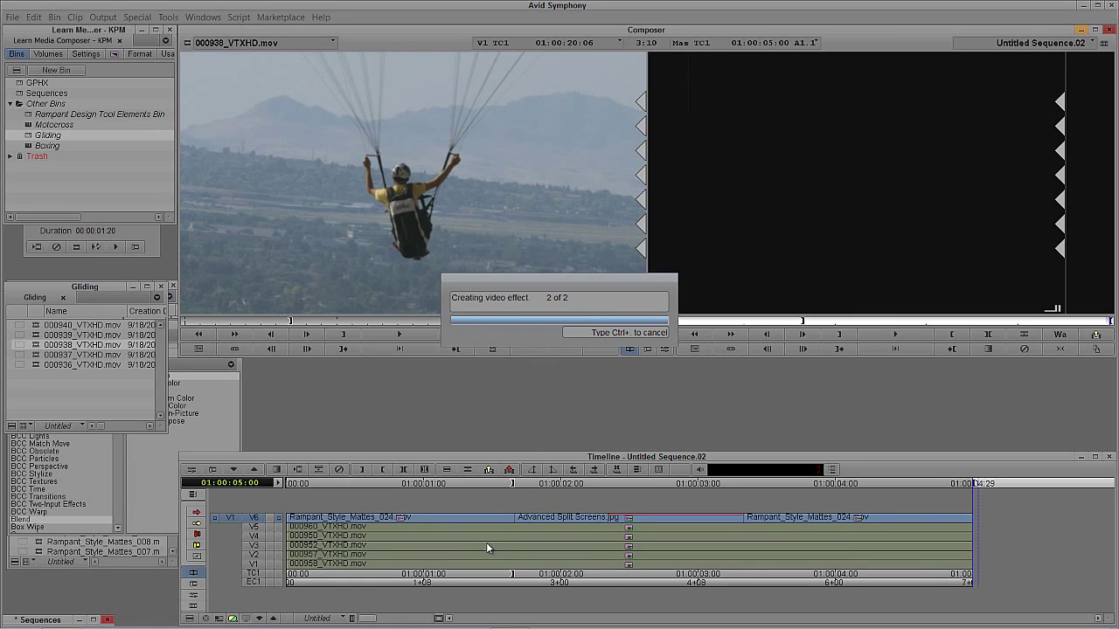
{"action": "left_click_drag", "start_coordinate": [488, 543], "coordinate": [216, 516]}
{"action": "key", "text": "space"}
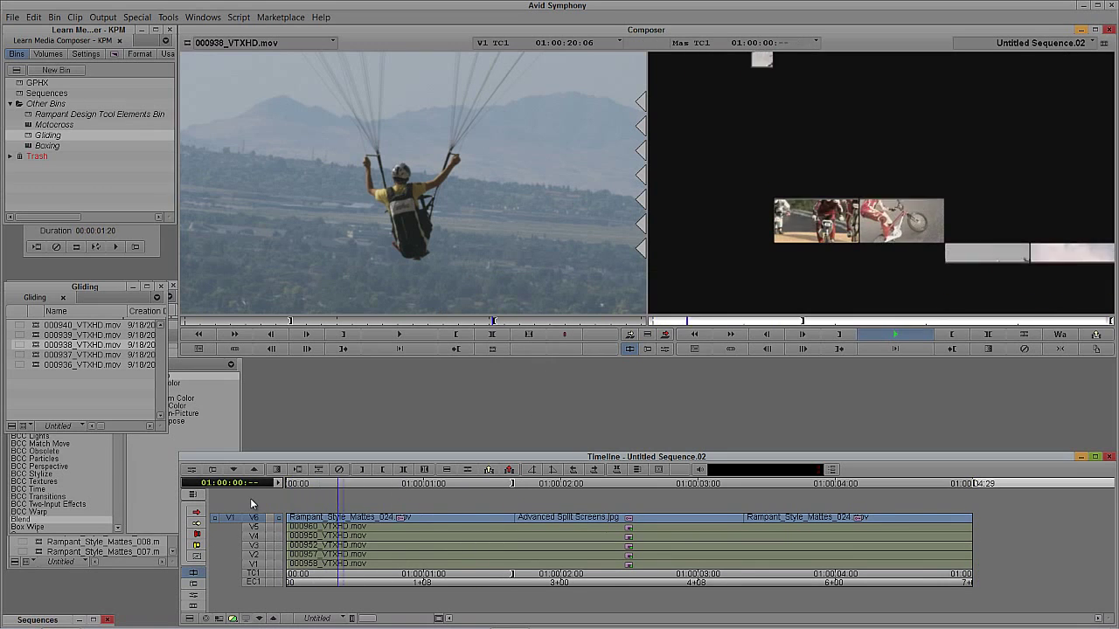